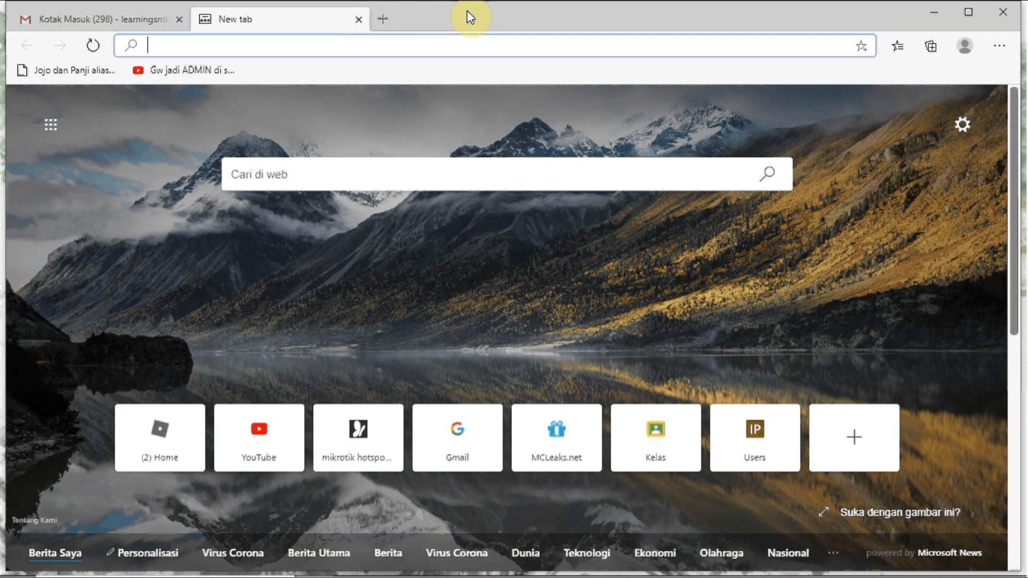
# - View the Gmail inbox, and search the web for "google forms" from the empty new tab
pyautogui.click(147, 17)
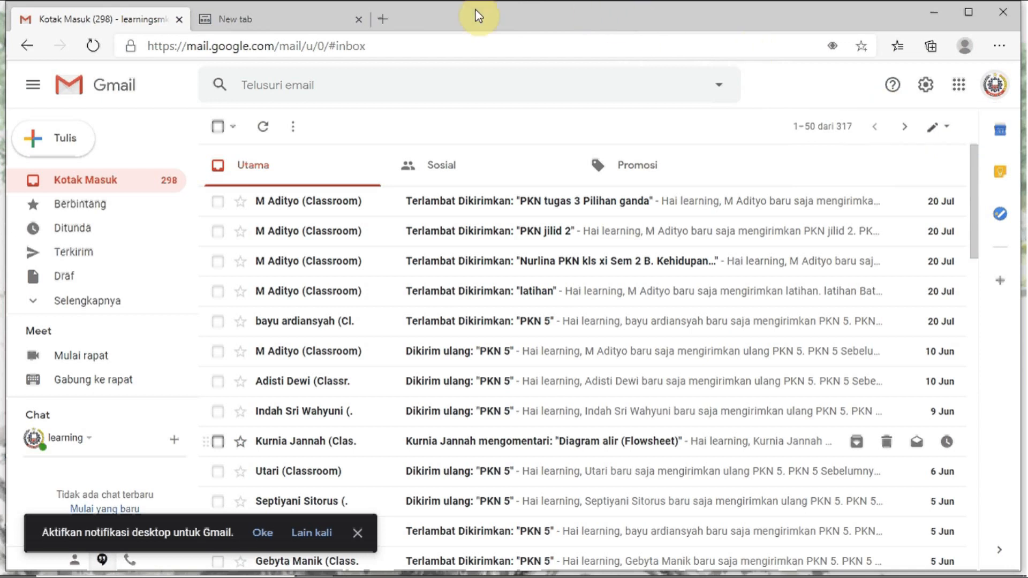
pyautogui.click(294, 17)
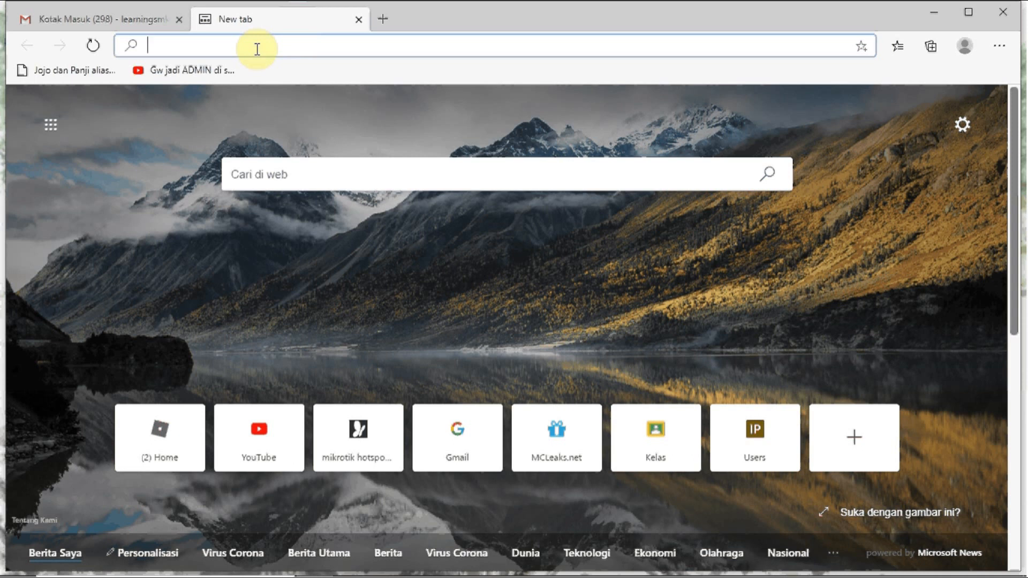
pyautogui.write('googl')
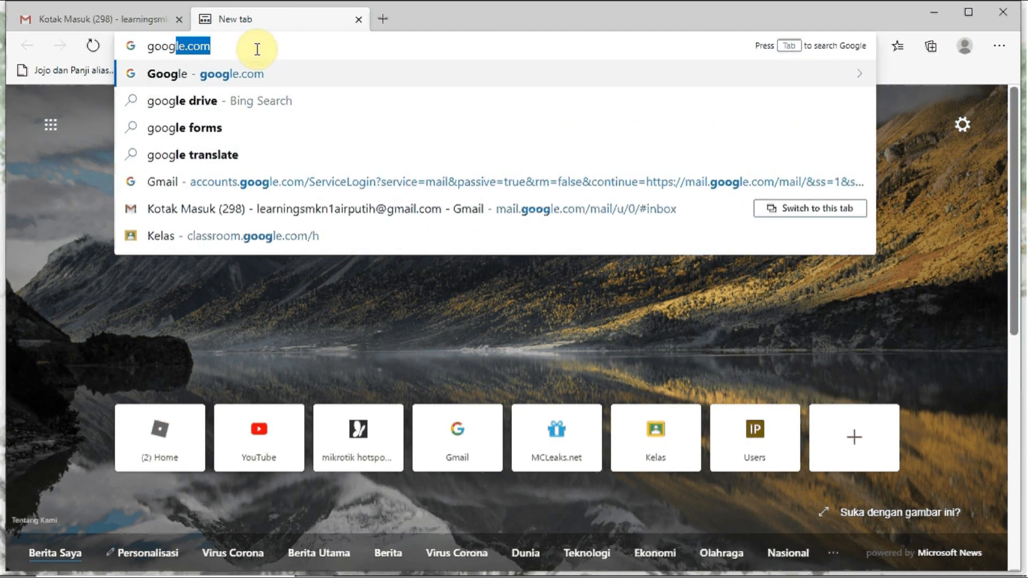
pyautogui.write('e')
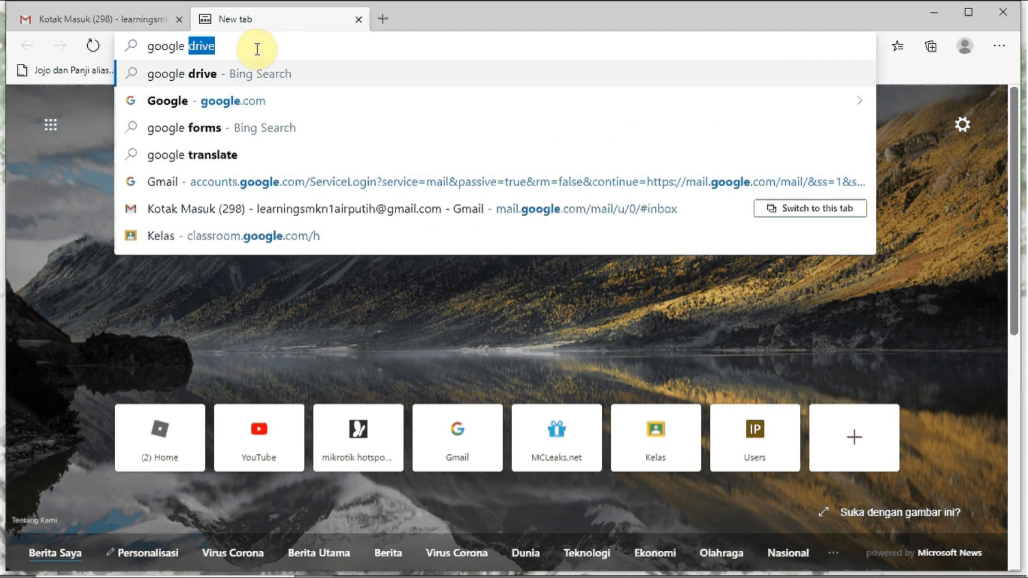
pyautogui.write(' form')
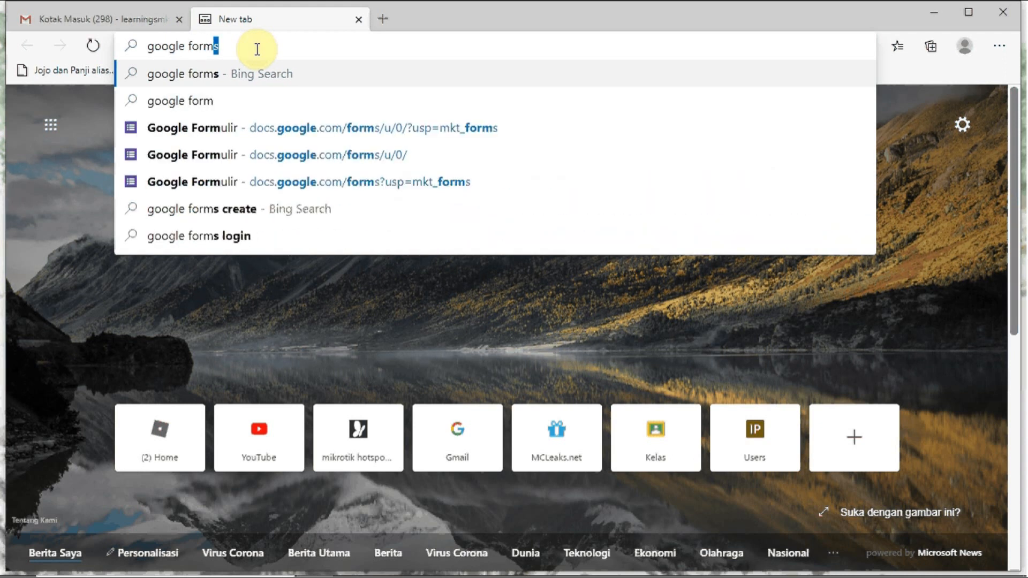
pyautogui.press('Return')
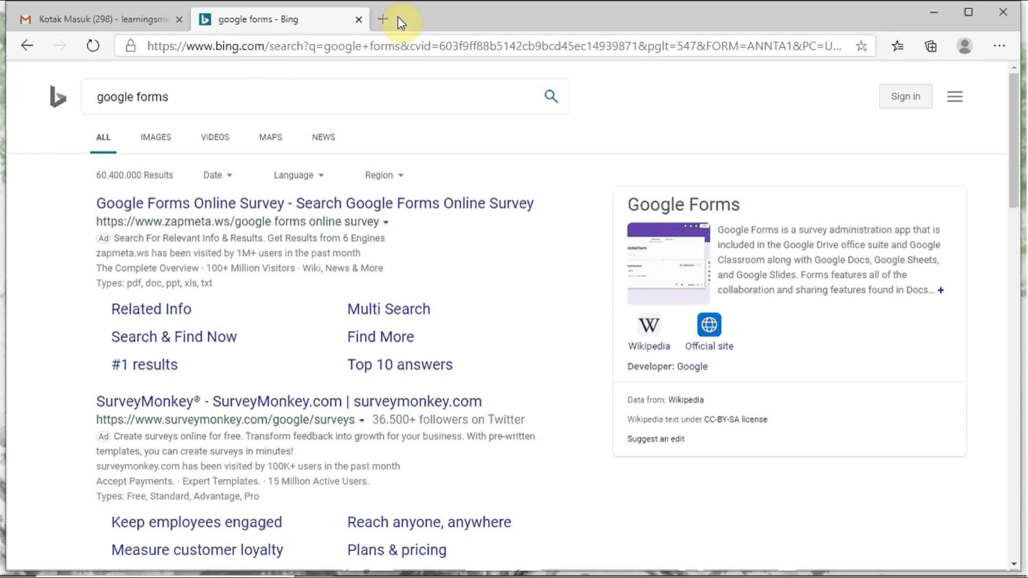
# - Open the "Google Formulir - buat dan analisis survei, gratis" search result and launch the personal version of Google Forms
pyautogui.moveTo(1014, 129); pyautogui.dragTo(1017, 264)
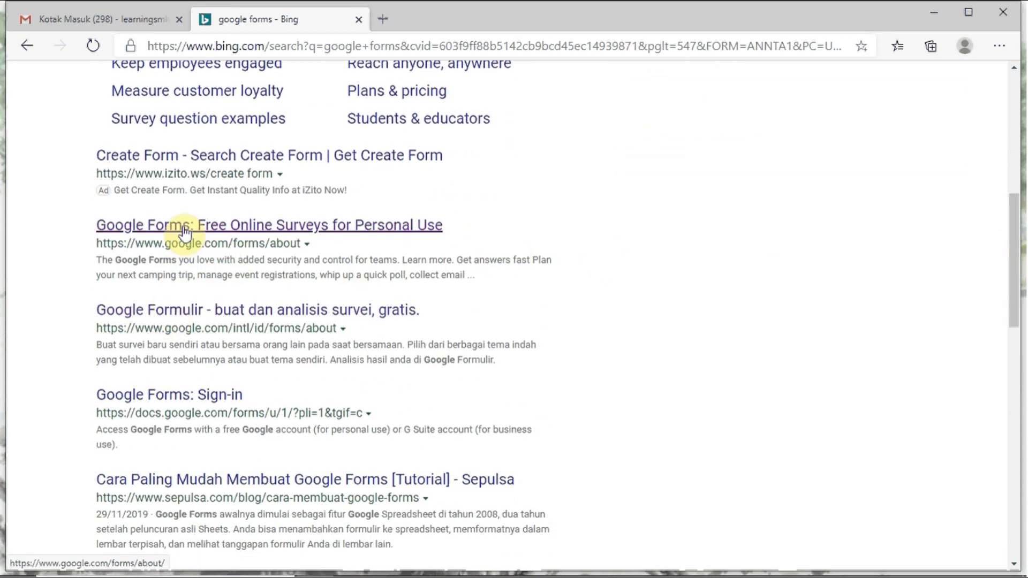
pyautogui.click(177, 316)
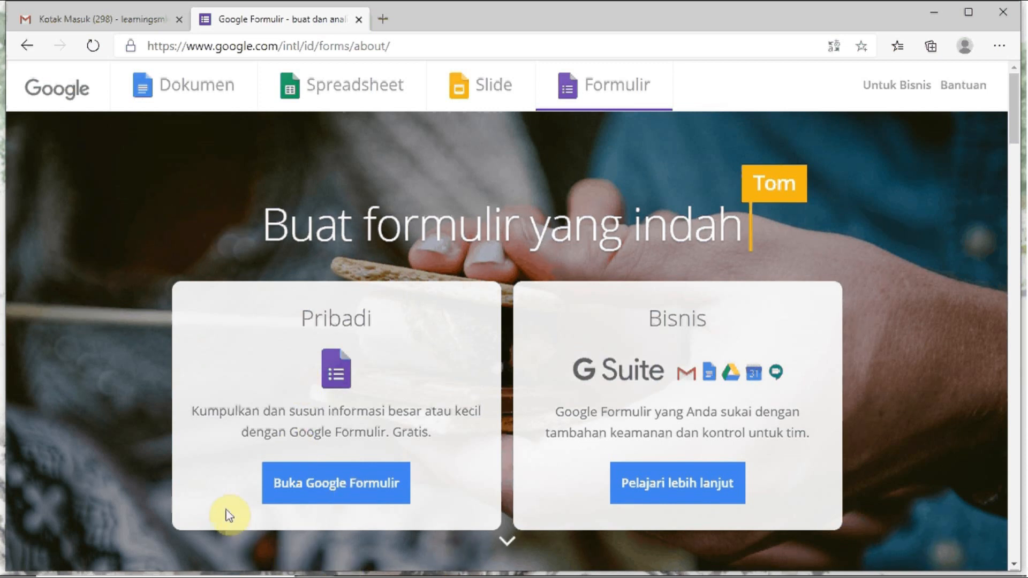
pyautogui.moveTo(321, 571)
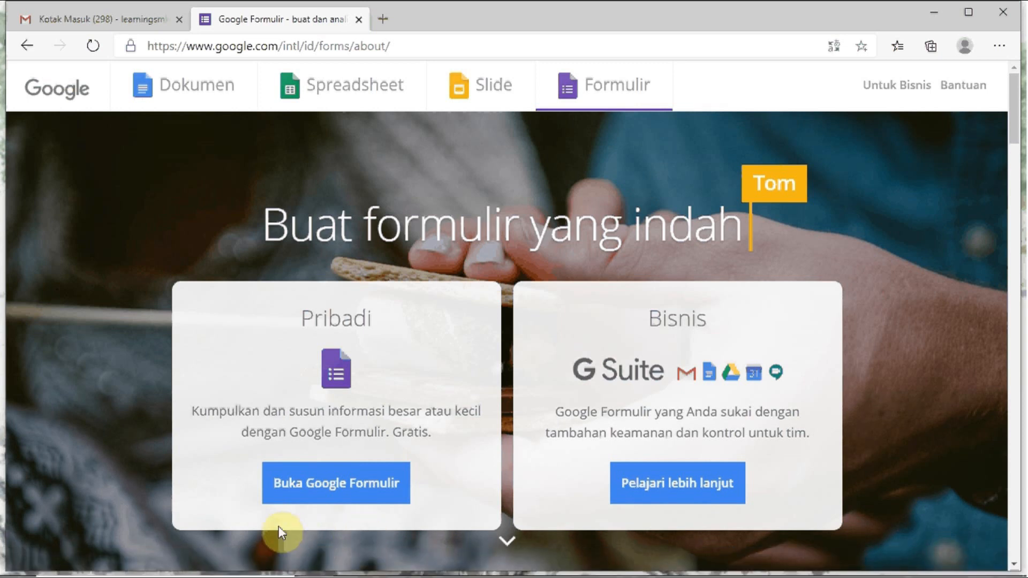
pyautogui.click(335, 486)
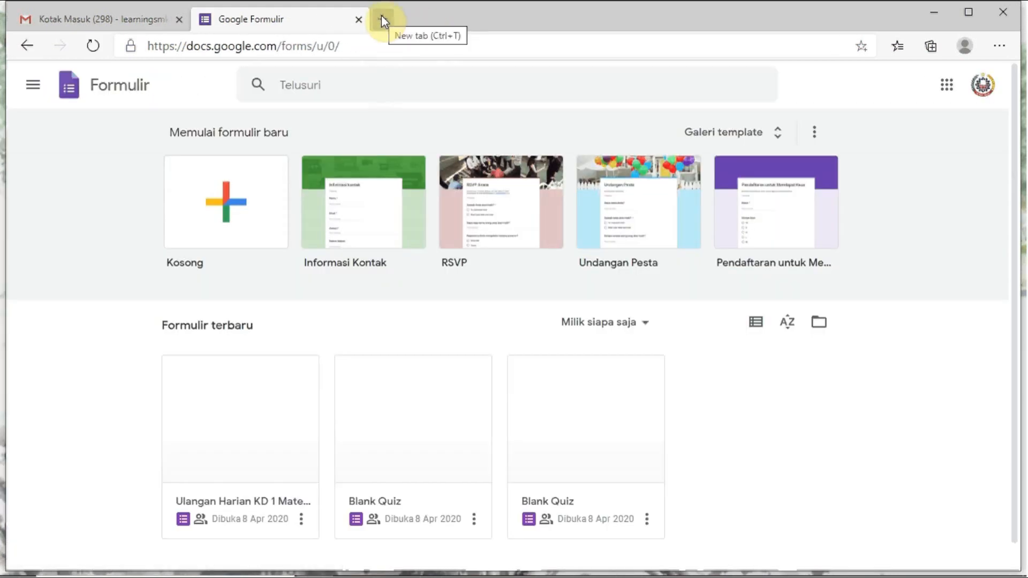
# - Search for "google drive" in a new browser tab and open the google.co.id/drive/apps.html result
pyautogui.click(381, 17)
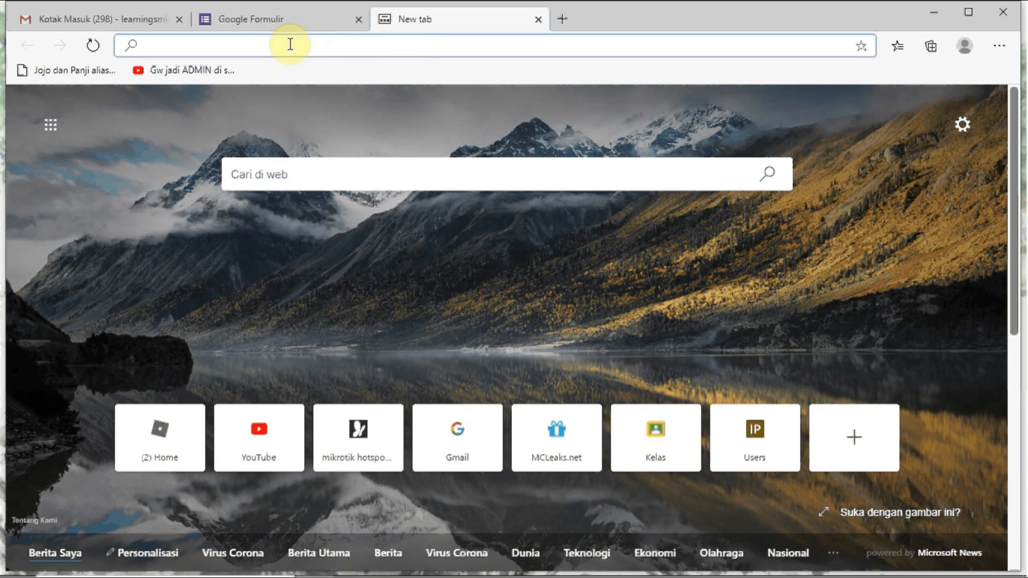
pyautogui.write('google')
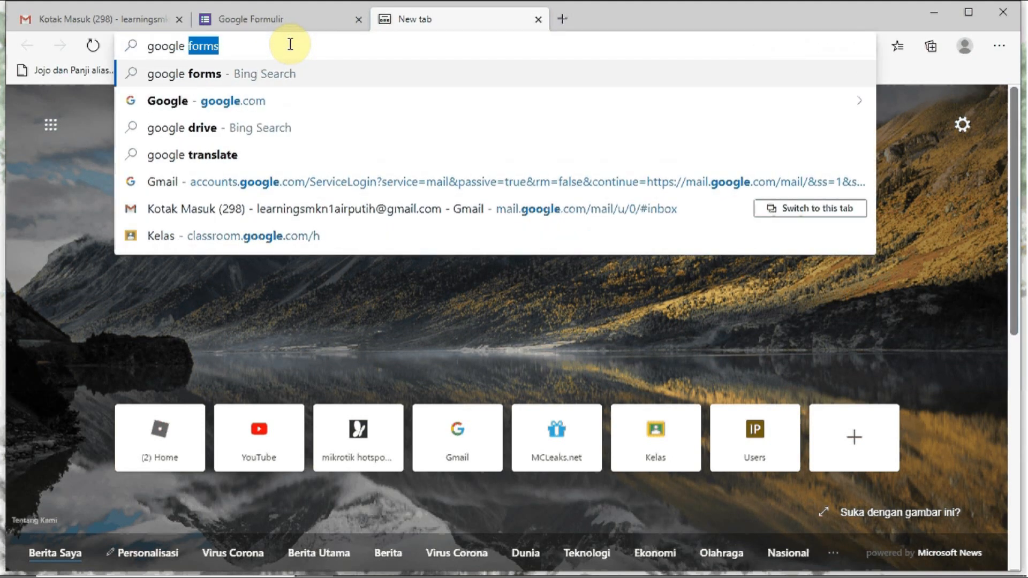
pyautogui.write(' drive')
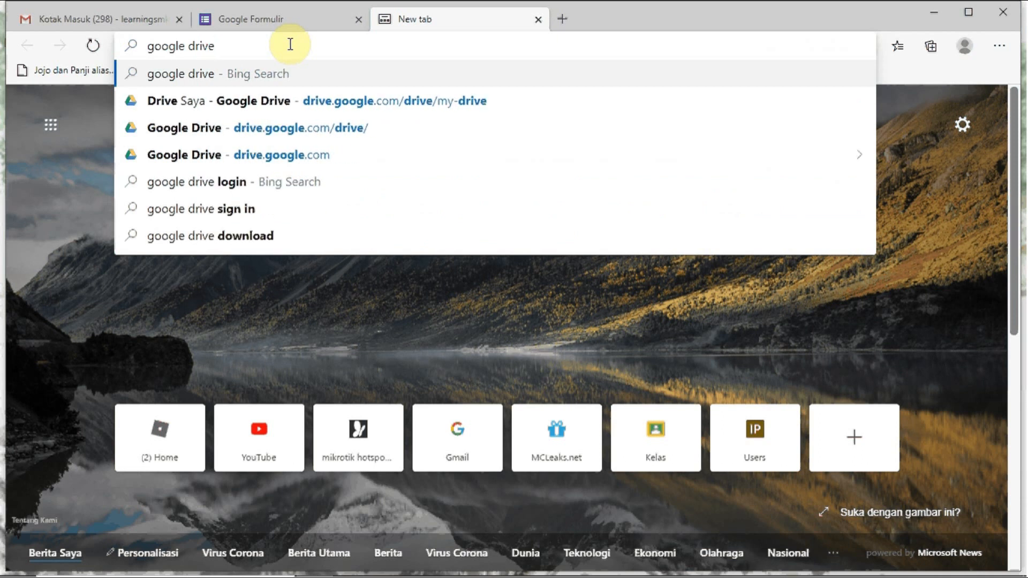
pyautogui.press('Return')
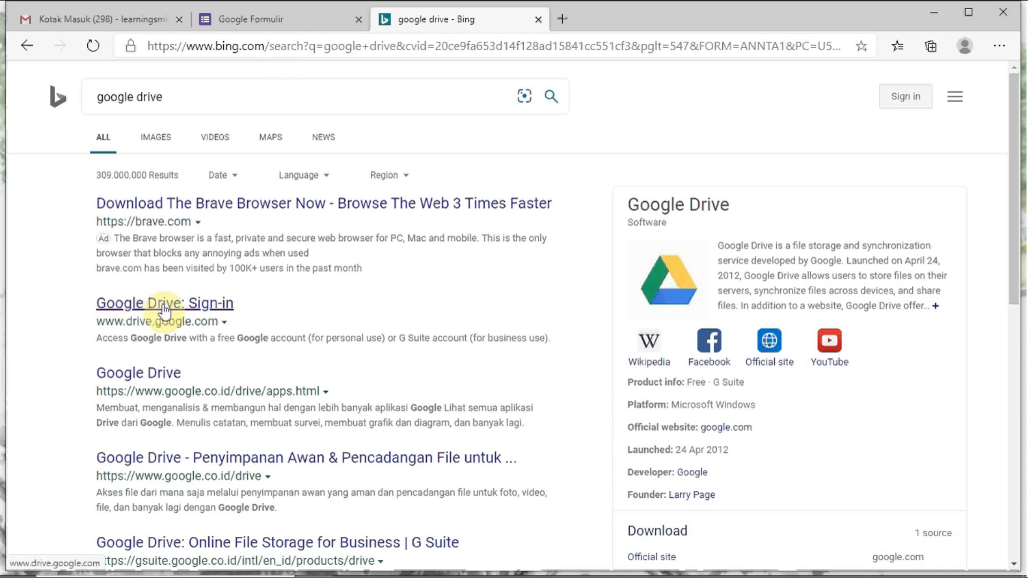
pyautogui.click(145, 379)
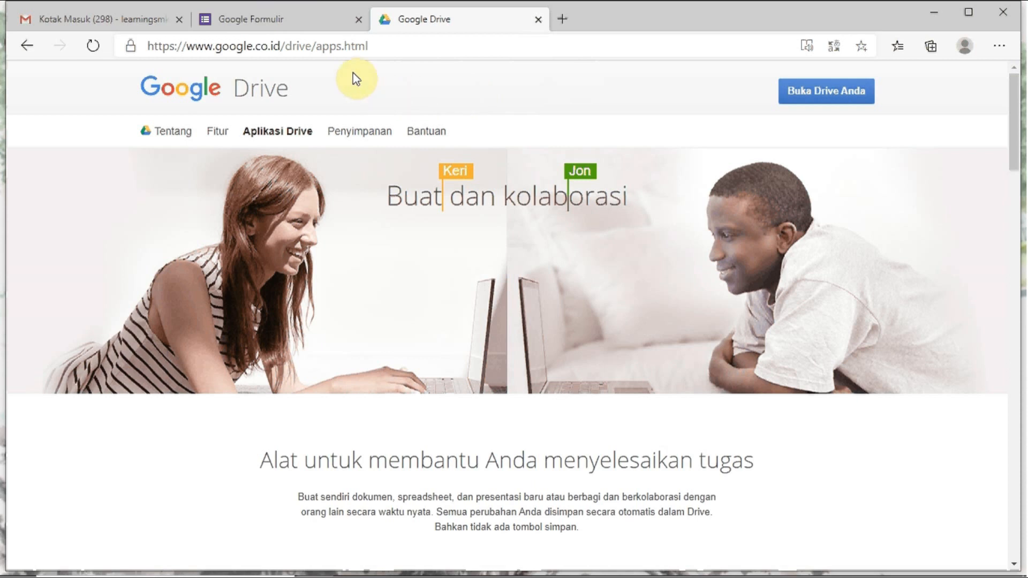
# - Look over the open Google Forms and Gmail pages, and open My Drive from the Google Drive page
pyautogui.click(289, 19)
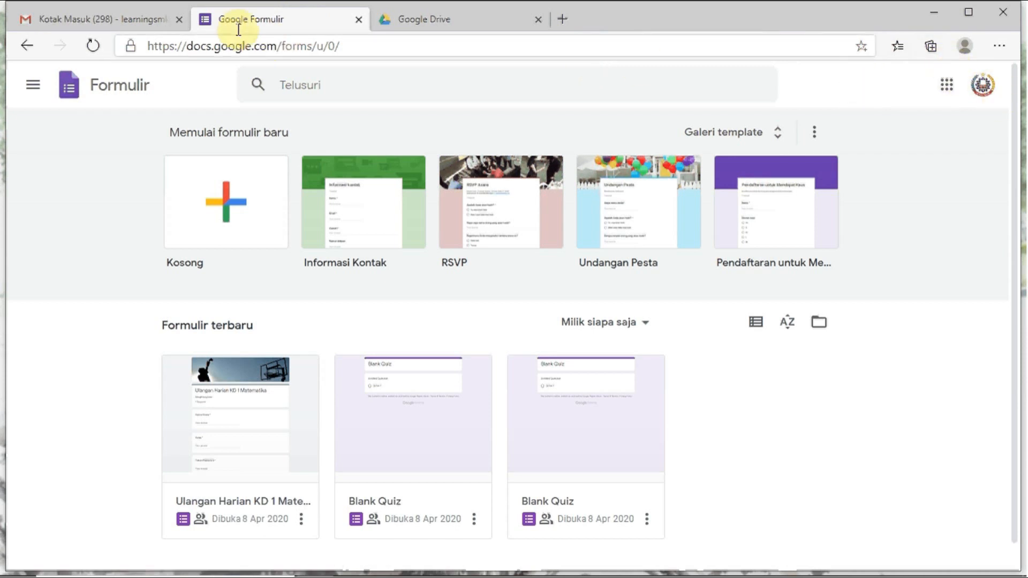
pyautogui.click(115, 16)
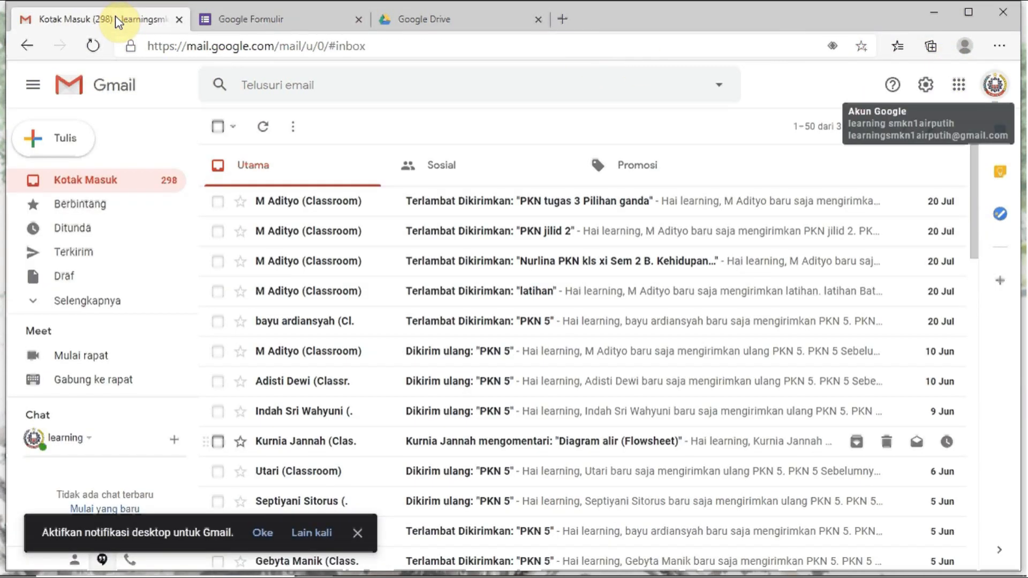
pyautogui.click(468, 24)
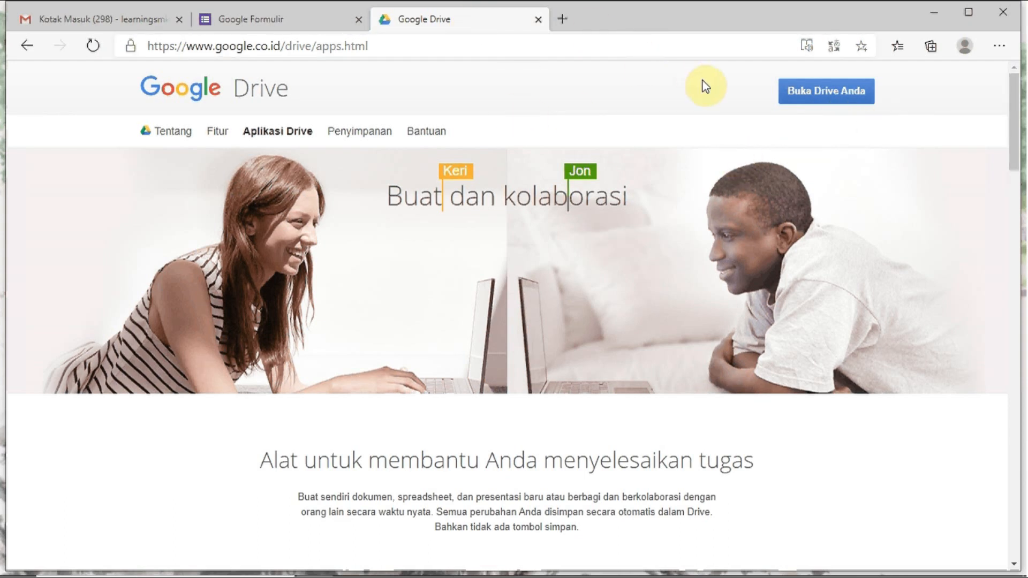
pyautogui.click(822, 93)
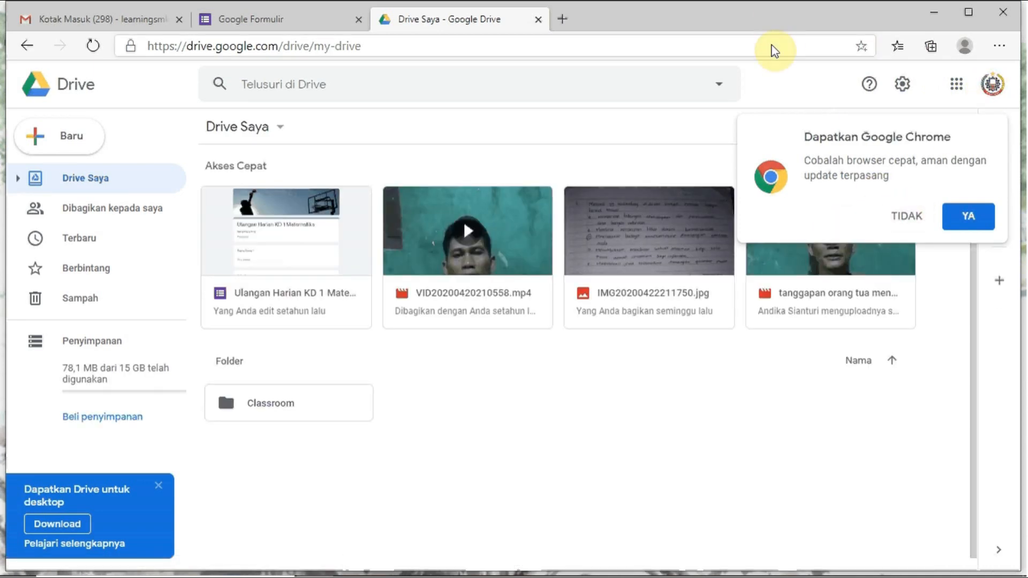
# - Create a blank form in Google Forms and title it "ABSEN SISWA KELAS X KI 1 MAPEL SIMDIG"
pyautogui.click(295, 16)
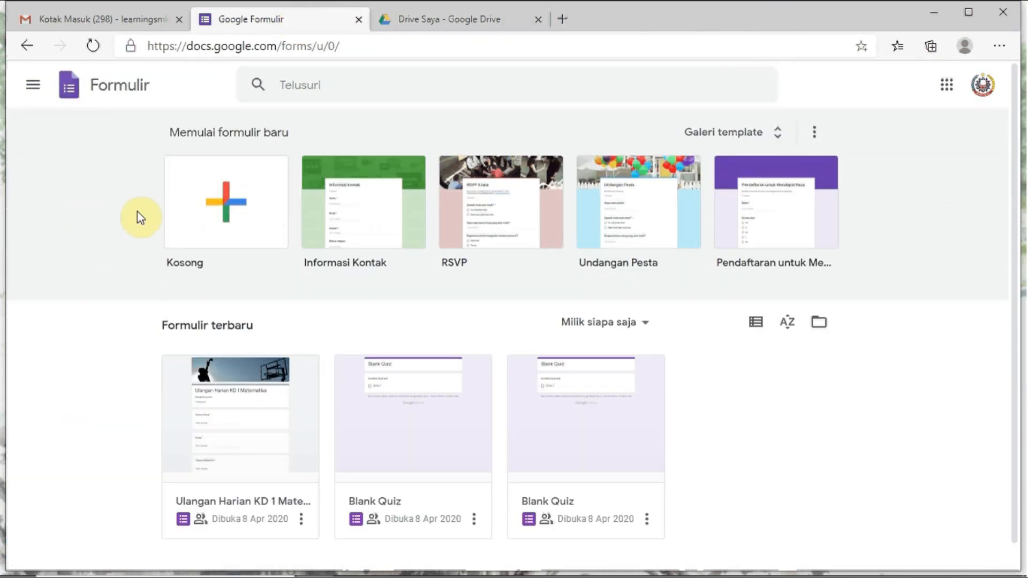
pyautogui.click(229, 202)
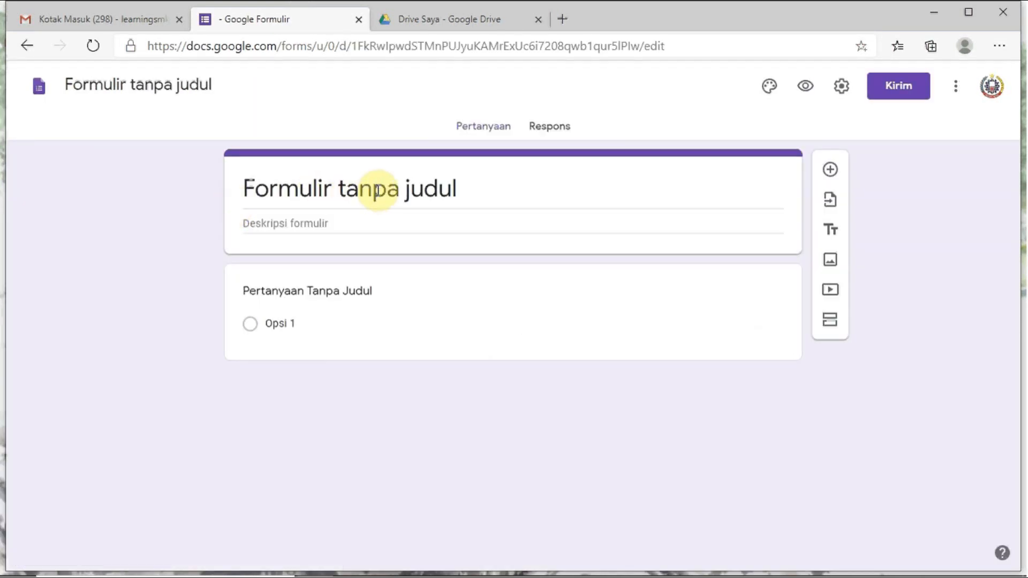
pyautogui.click(378, 189)
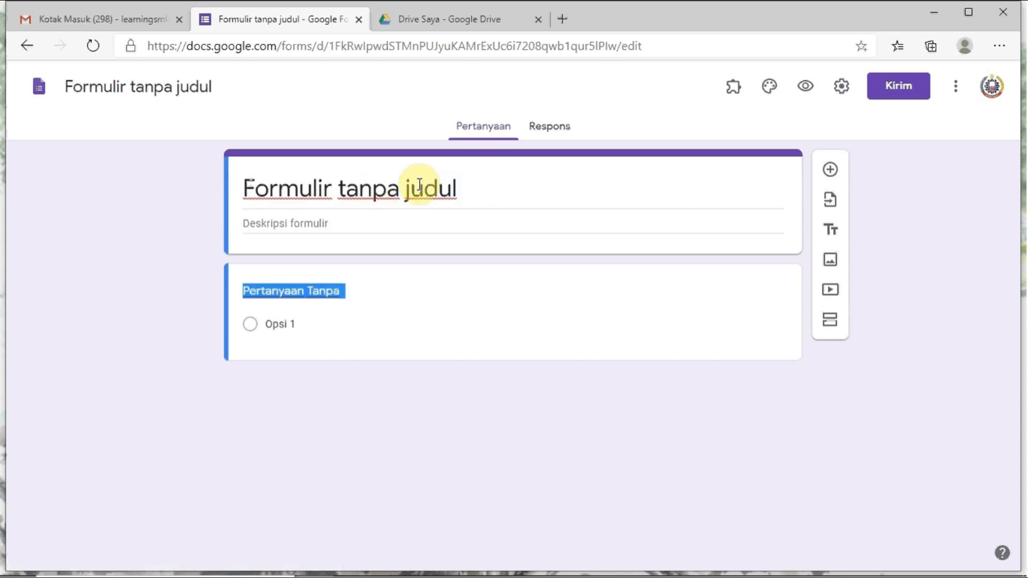
pyautogui.click(475, 185)
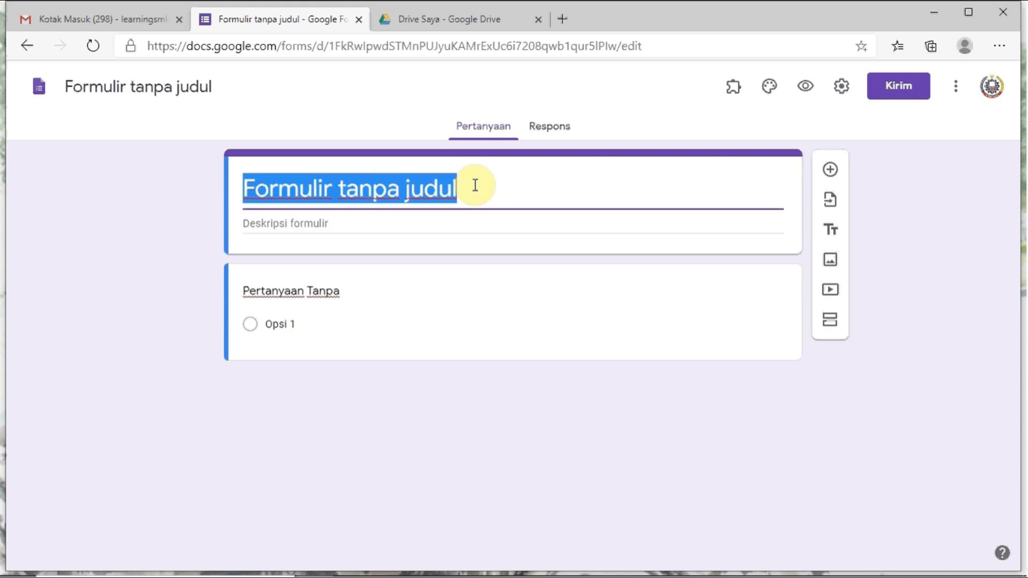
pyautogui.write('ABSEN SISWA')
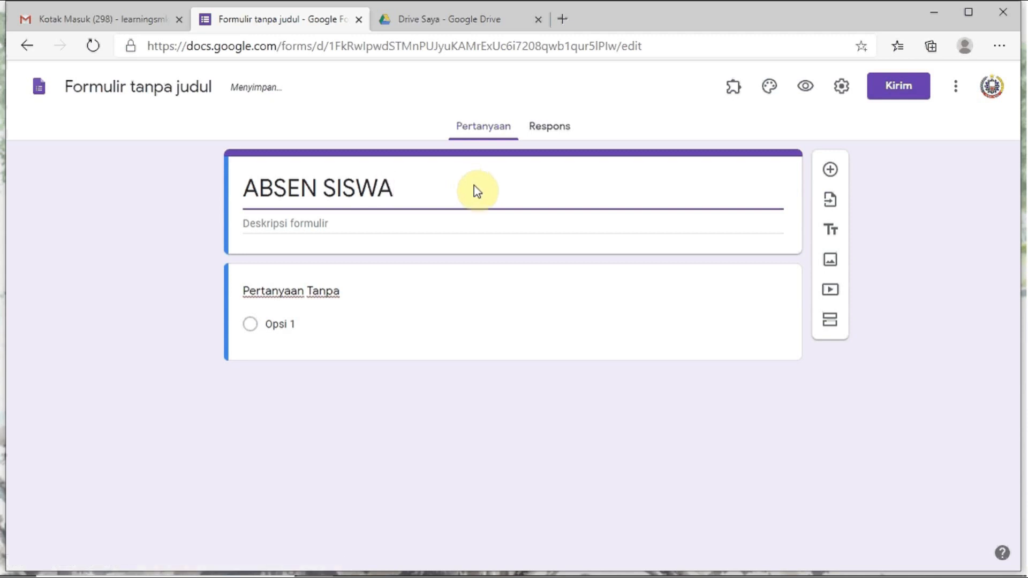
pyautogui.write(' KELAS')
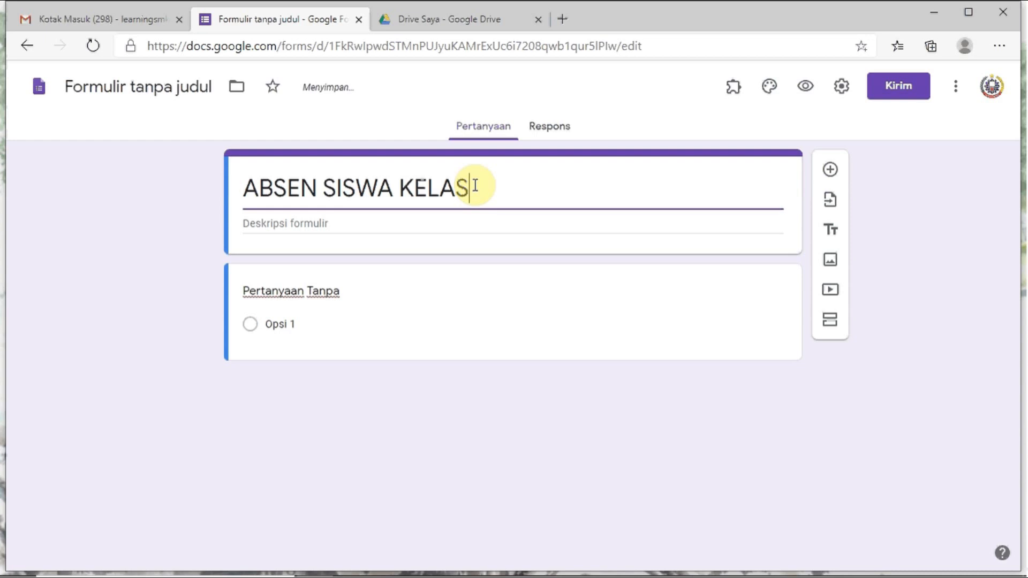
pyautogui.write(' X KI 1 MAPEL SI')
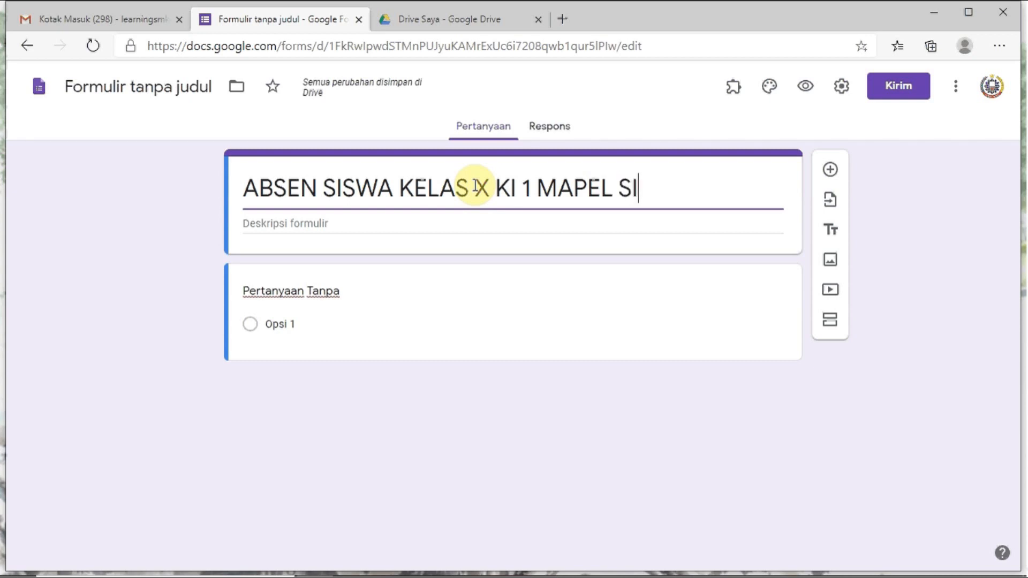
pyautogui.write('MDIG')
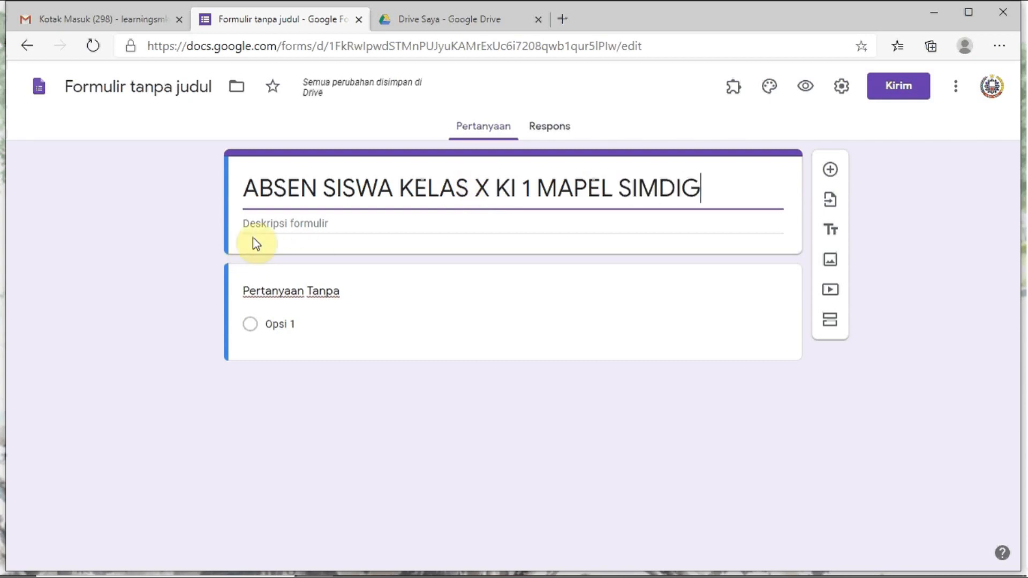
# - Enter "isi absen siswa" as the form description
pyautogui.click(302, 222)
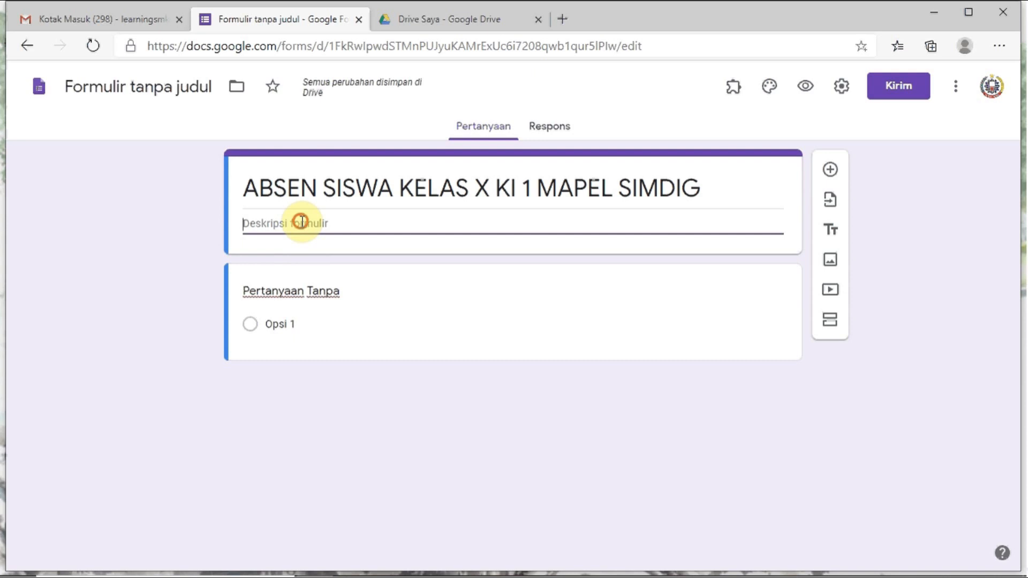
pyautogui.write('isi')
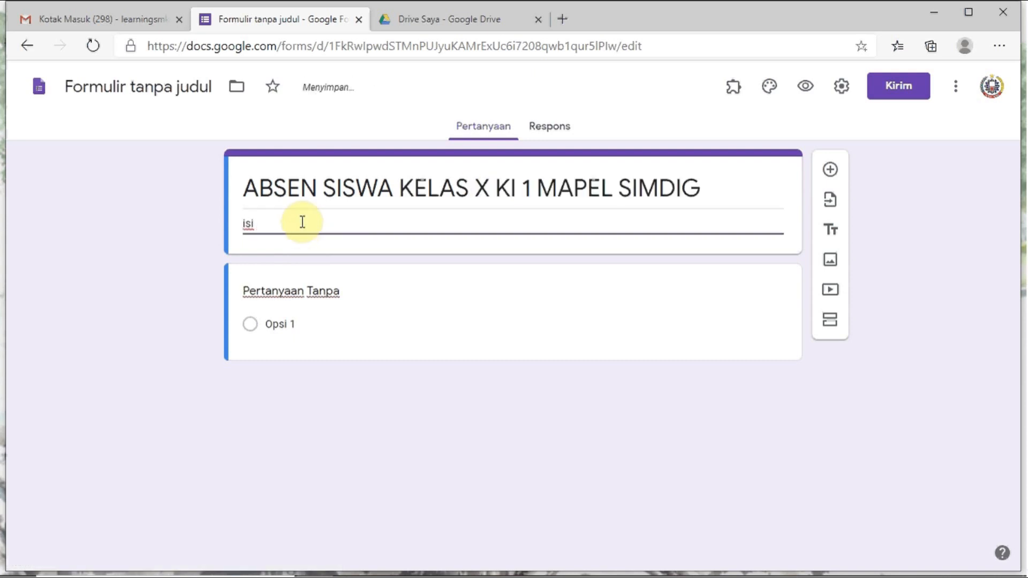
pyautogui.write(' absen siswa')
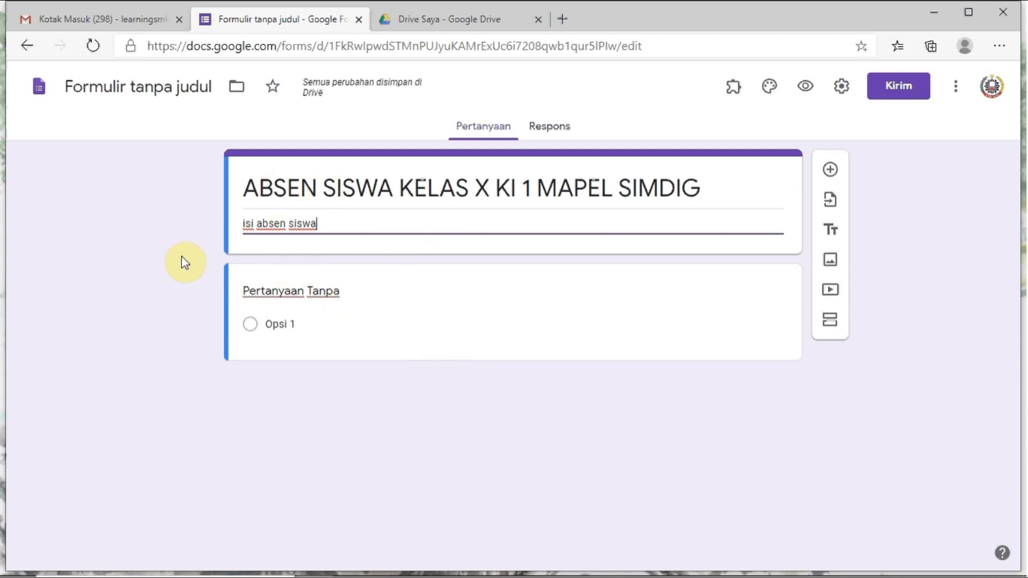
# - Replace the untitled first question's text with "Isi Pertemuan ke"
pyautogui.click(341, 293)
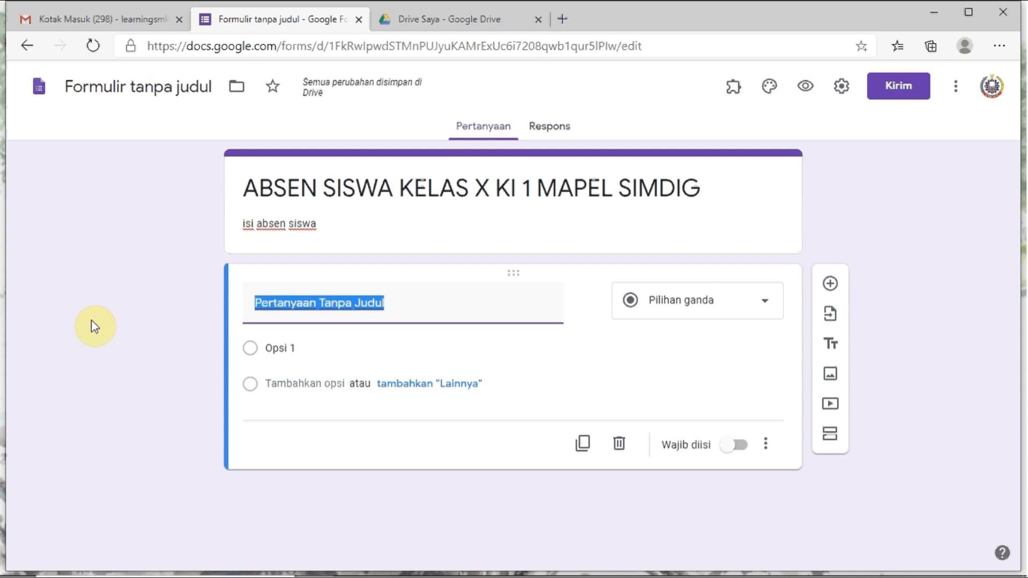
pyautogui.write('I')
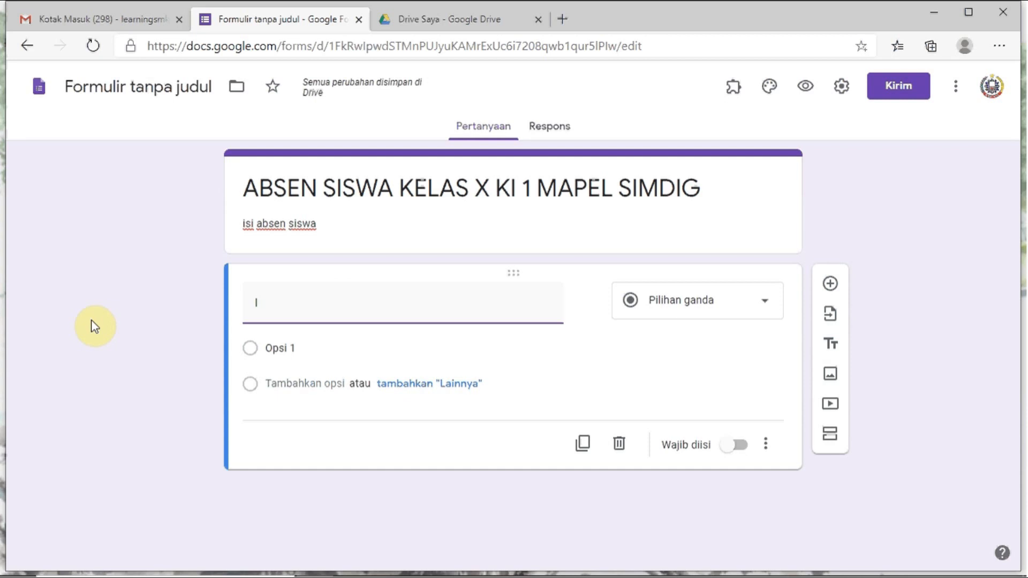
pyautogui.write('si Mata')
pyautogui.press('BackSpace')
pyautogui.press('BackSpace')
pyautogui.press('BackSpace')
pyautogui.press('BackSpace')
pyautogui.write('P')
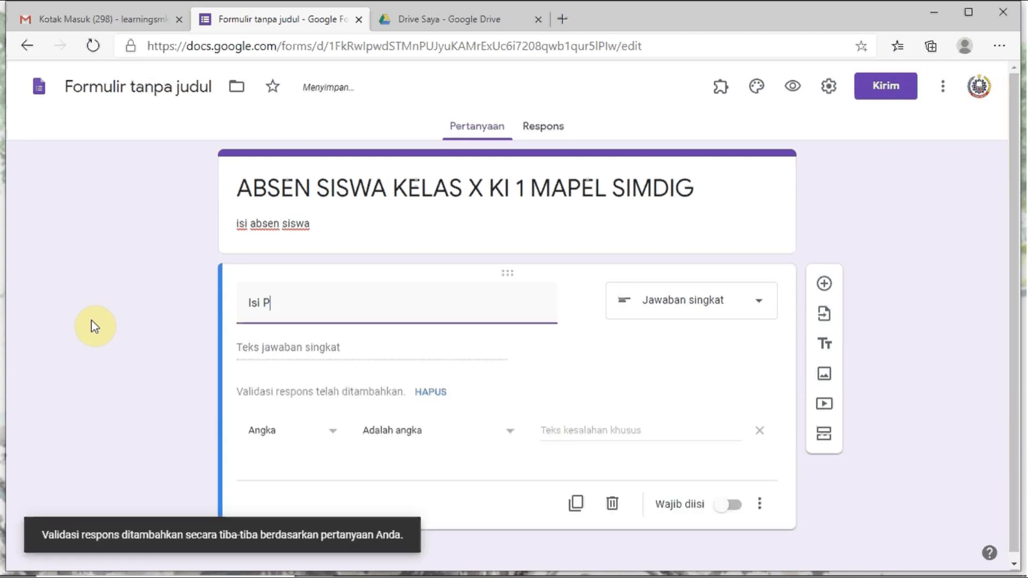
pyautogui.write('ertemua')
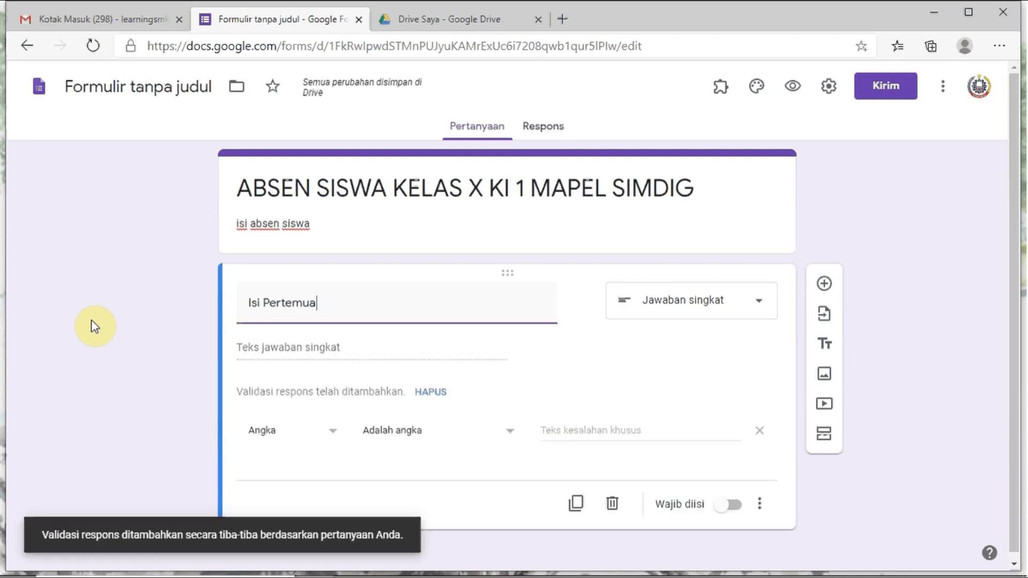
pyautogui.write('n ke ')
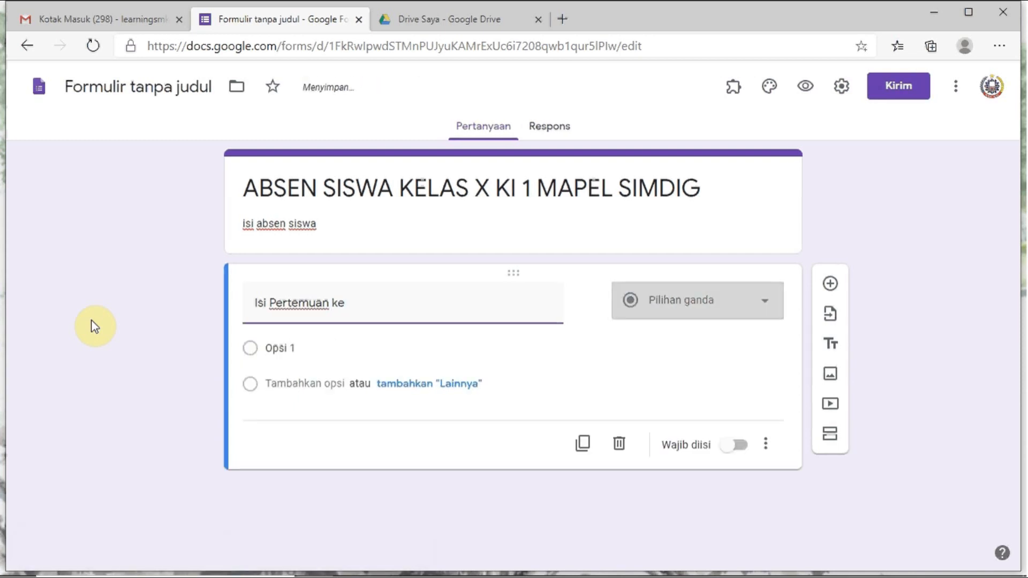
# - Complete the first question's text as "Isi Pertemuan ke berapa?" and set its answer type to Jawaban singkat
pyautogui.write('ber')
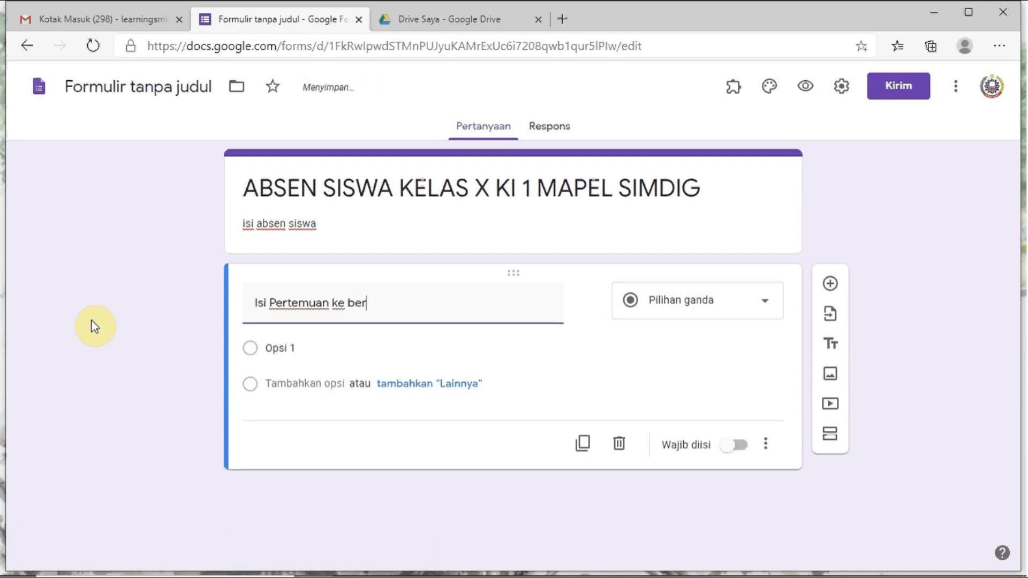
pyautogui.write('apa?')
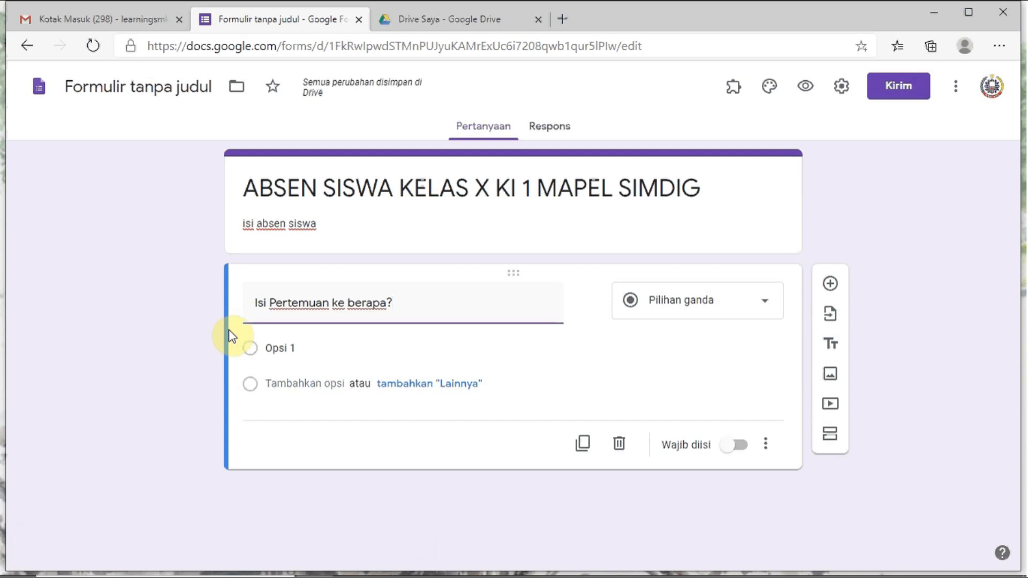
pyautogui.click(767, 308)
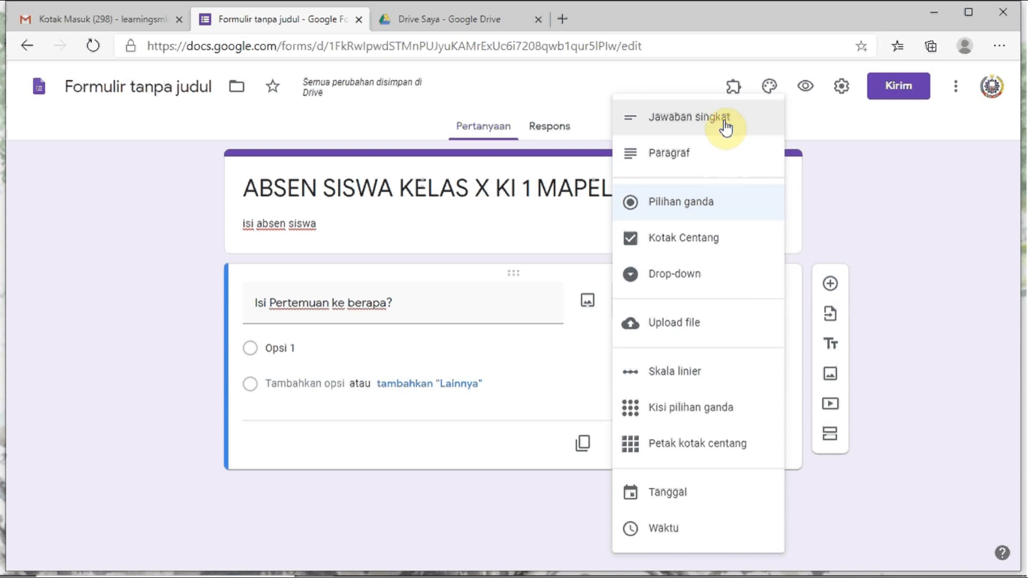
pyautogui.click(703, 118)
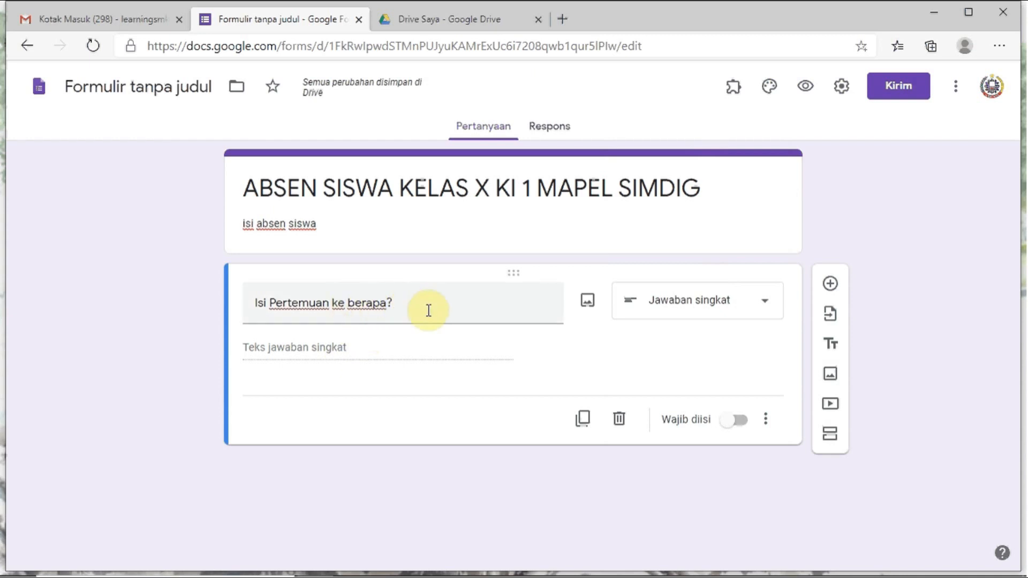
# - Try the Pilihan ganda type for the meeting-number question with the answer options 1, 2 and 3
pyautogui.click(765, 306)
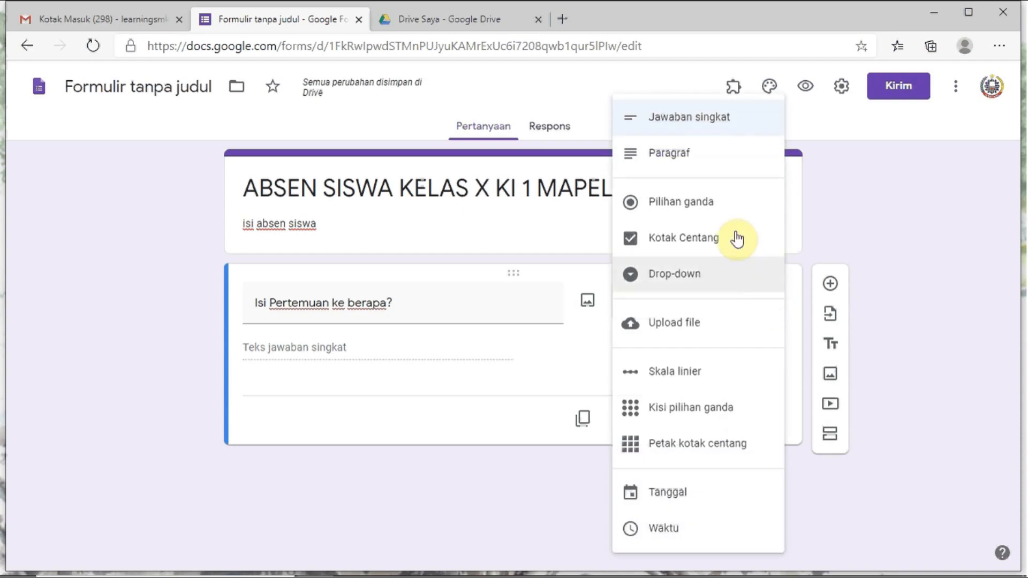
pyautogui.click(670, 201)
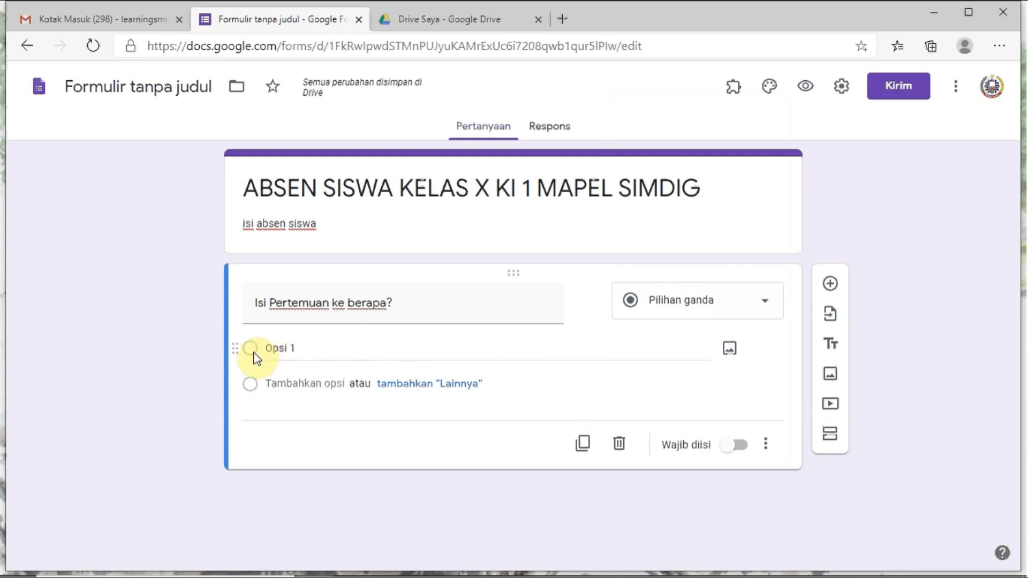
pyautogui.click(297, 351)
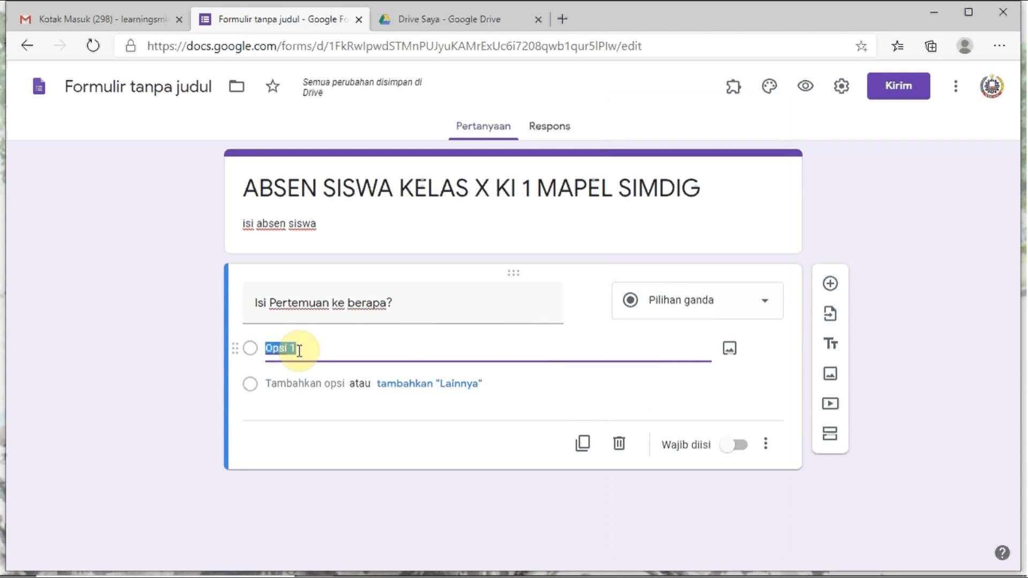
pyautogui.write('1')
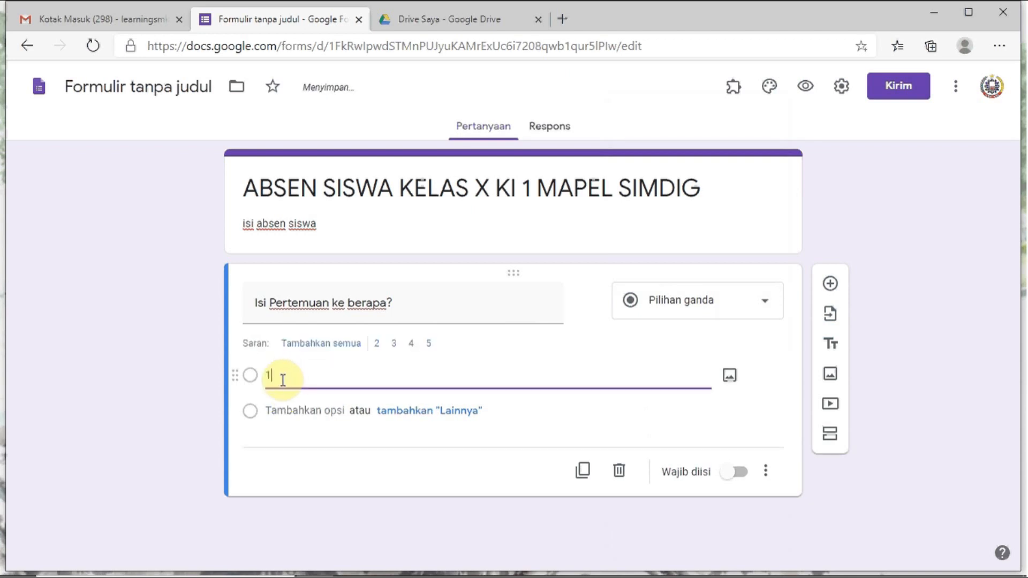
pyautogui.click(282, 408)
pyautogui.write('2')
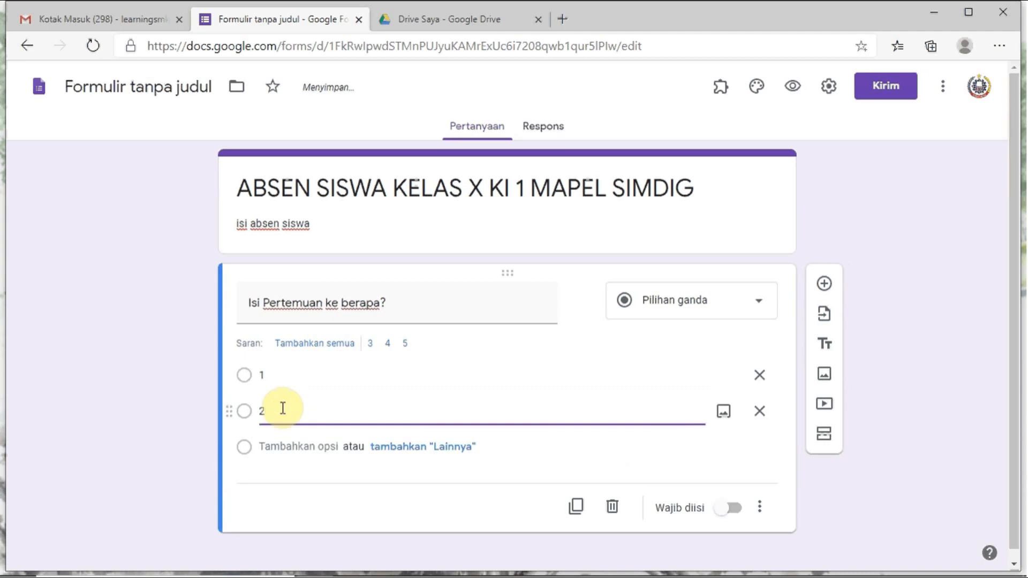
pyautogui.click(275, 446)
pyautogui.write('2')
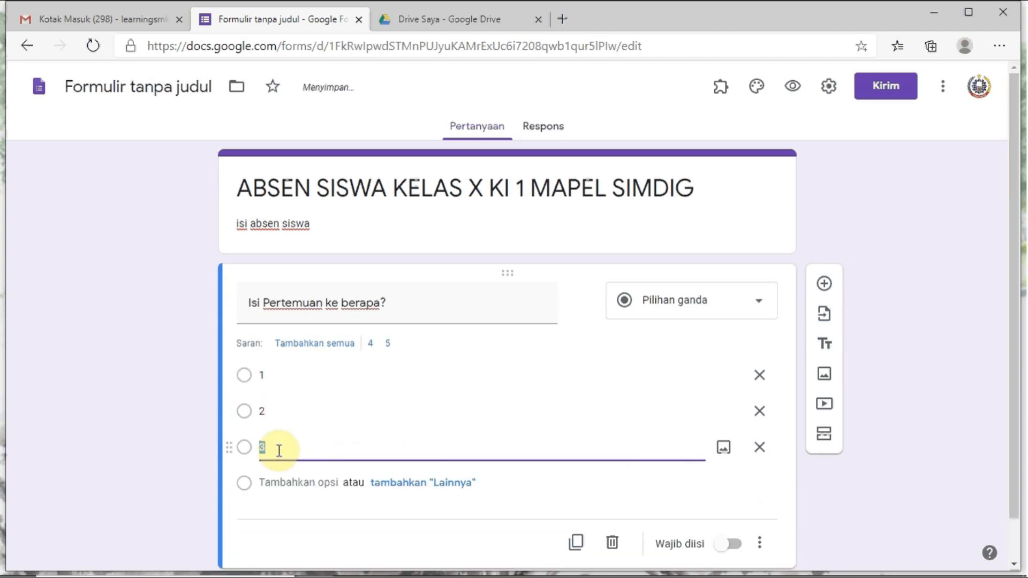
pyautogui.press('BackSpace')
pyautogui.write('3')
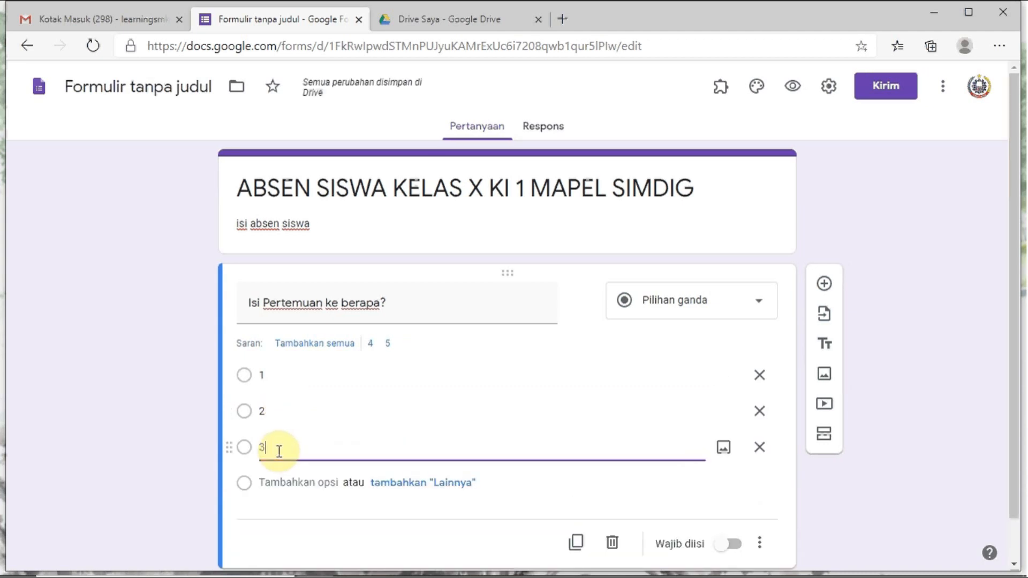
# - Remove answer options 3 and 2 from the meeting-number question
pyautogui.press('BackSpace')
pyautogui.press('BackSpace')
pyautogui.press('BackSpace')
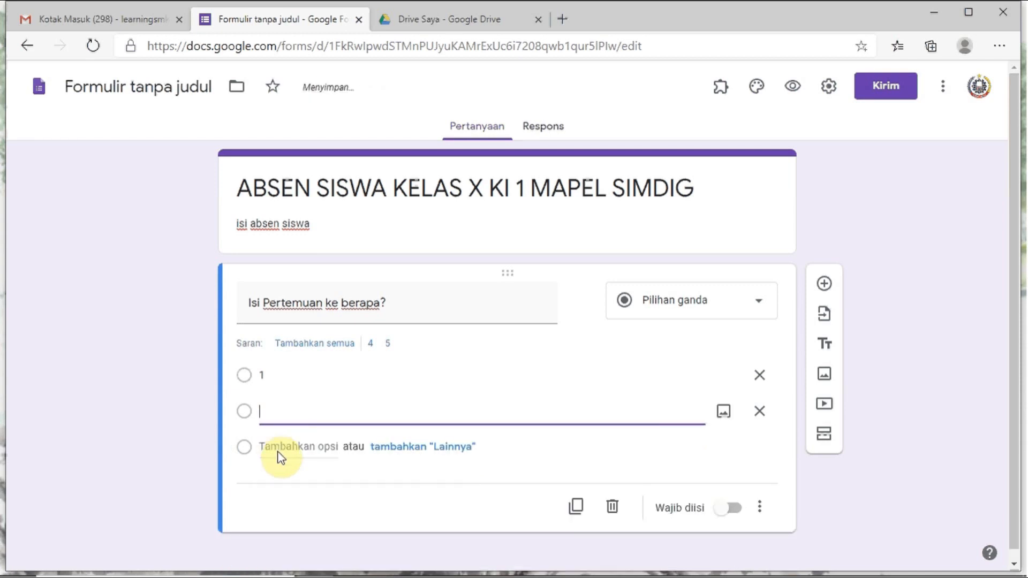
pyautogui.press('BackSpace')
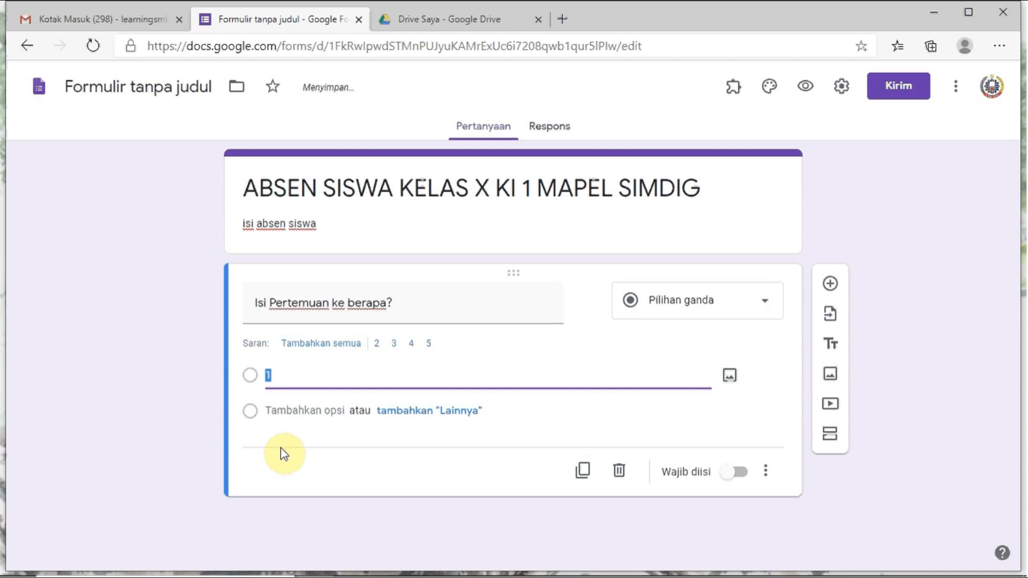
# - Set the "Isi Pertemuan ke berapa?" question to Jawaban singkat and make it required
pyautogui.click(764, 310)
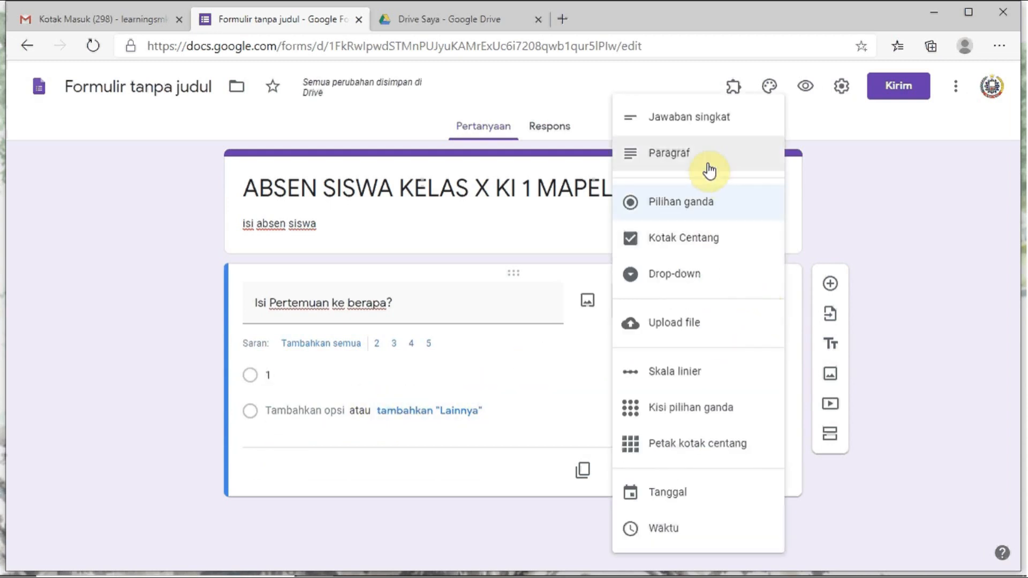
pyautogui.click(710, 127)
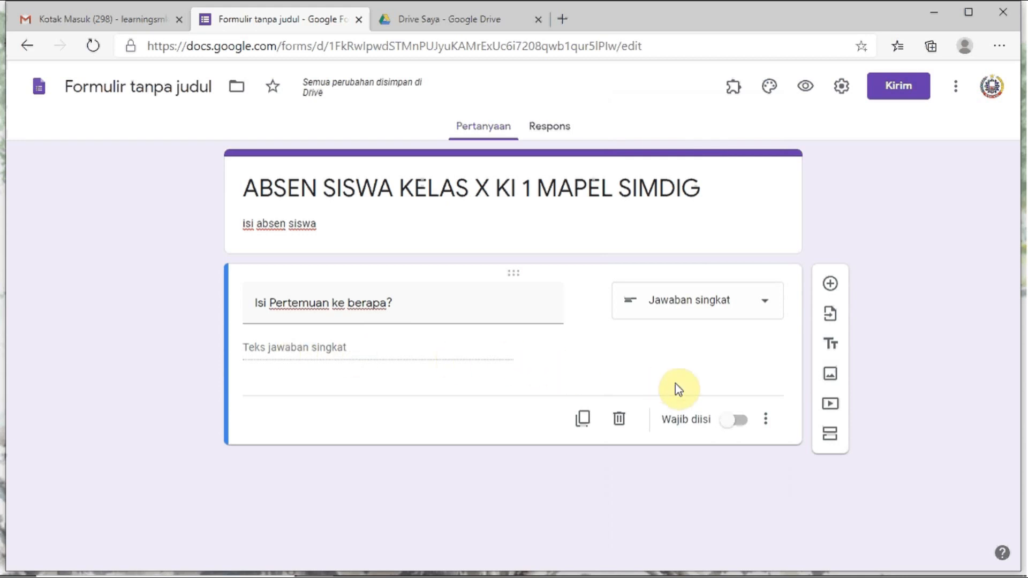
pyautogui.click(742, 423)
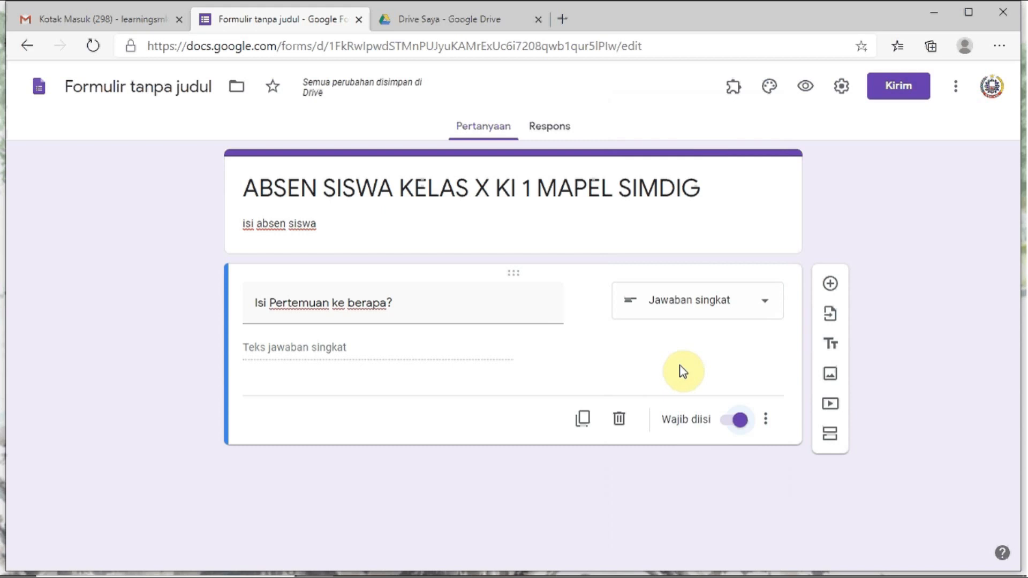
# - Add a second question with the text "Isi Materinya apa?"
pyautogui.click(830, 283)
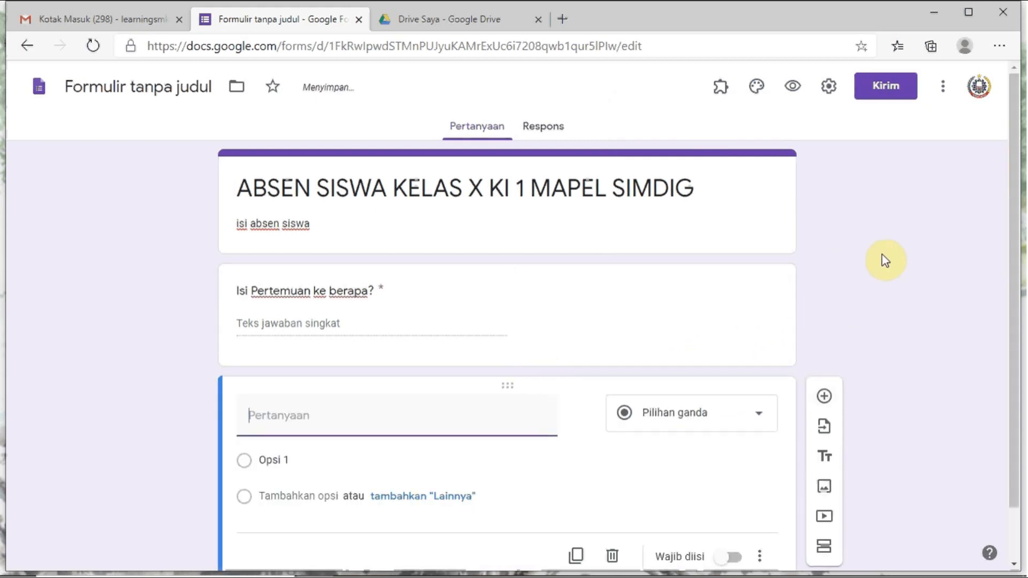
pyautogui.moveTo(1016, 268); pyautogui.dragTo(1012, 329)
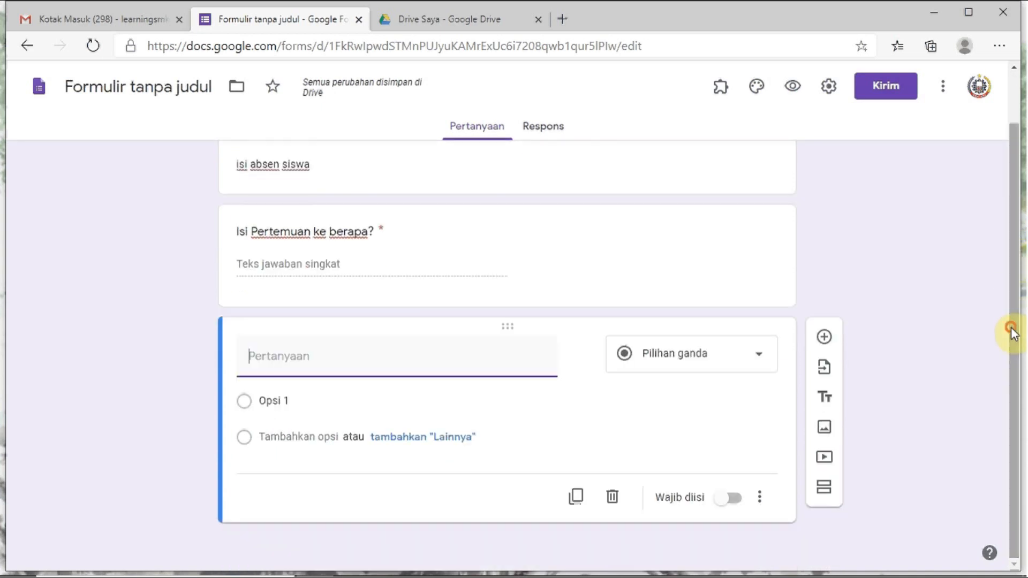
pyautogui.click(276, 355)
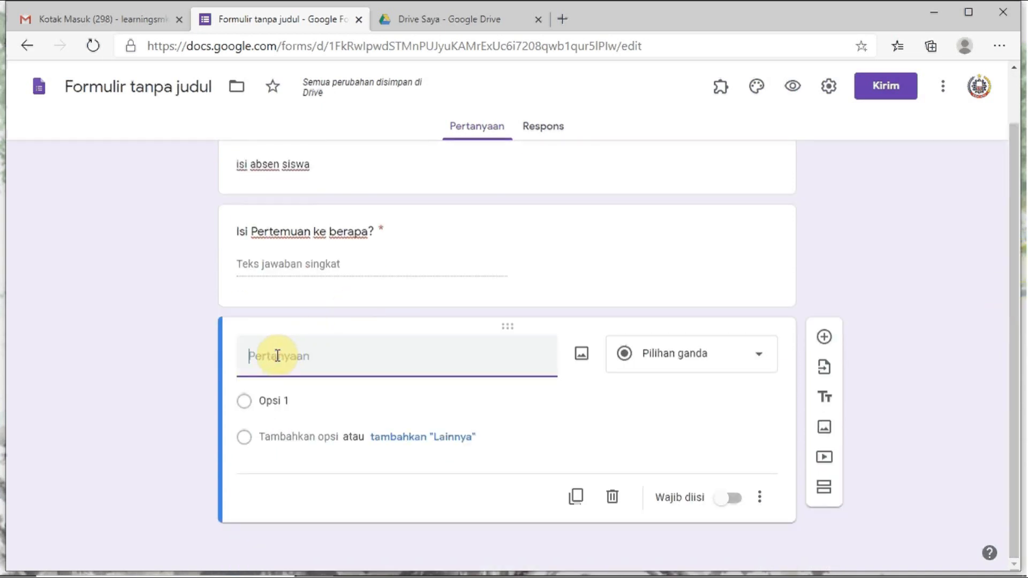
pyautogui.write('M')
pyautogui.press('BackSpace')
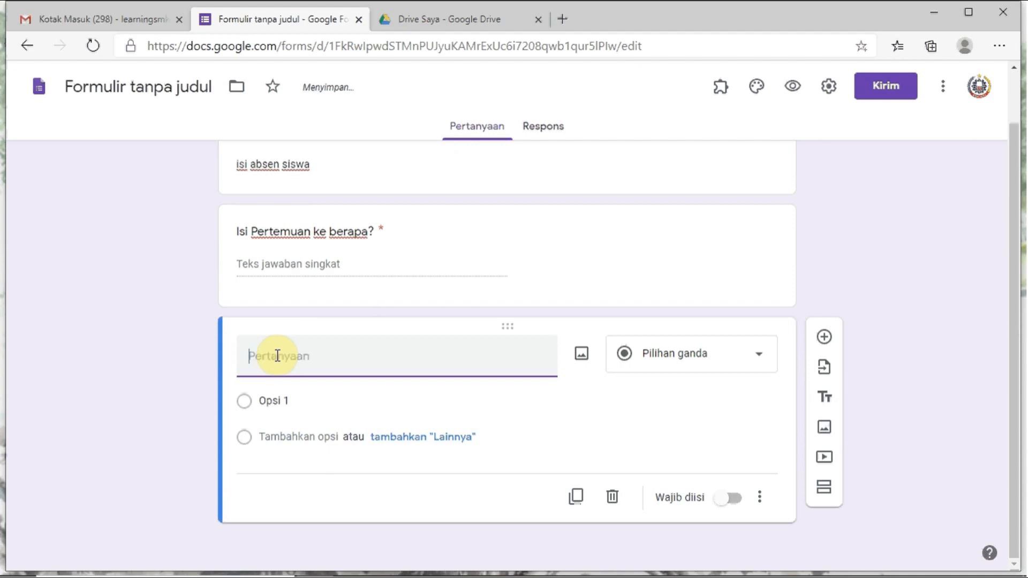
pyautogui.write('S')
pyautogui.press('BackSpace')
pyautogui.write('Isi Materinya apa')
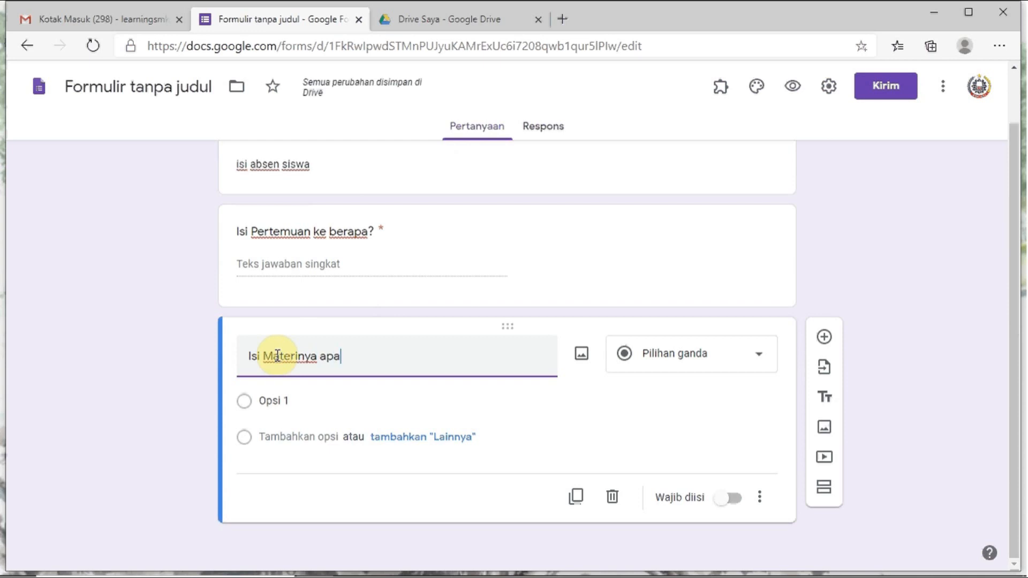
pyautogui.write('?')
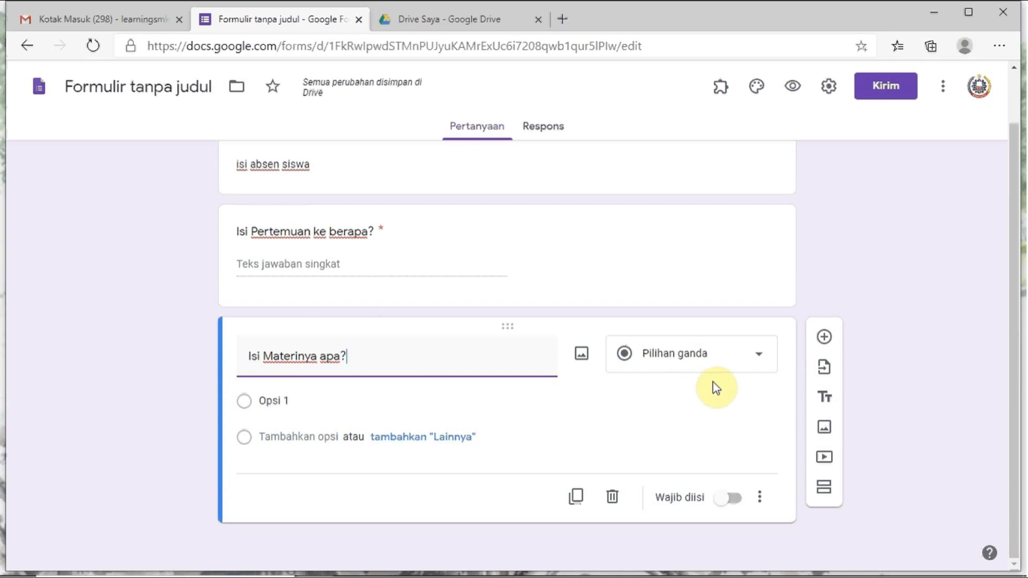
# - Set the "Isi Materinya apa?" question to Jawaban singkat and make it required
pyautogui.click(759, 360)
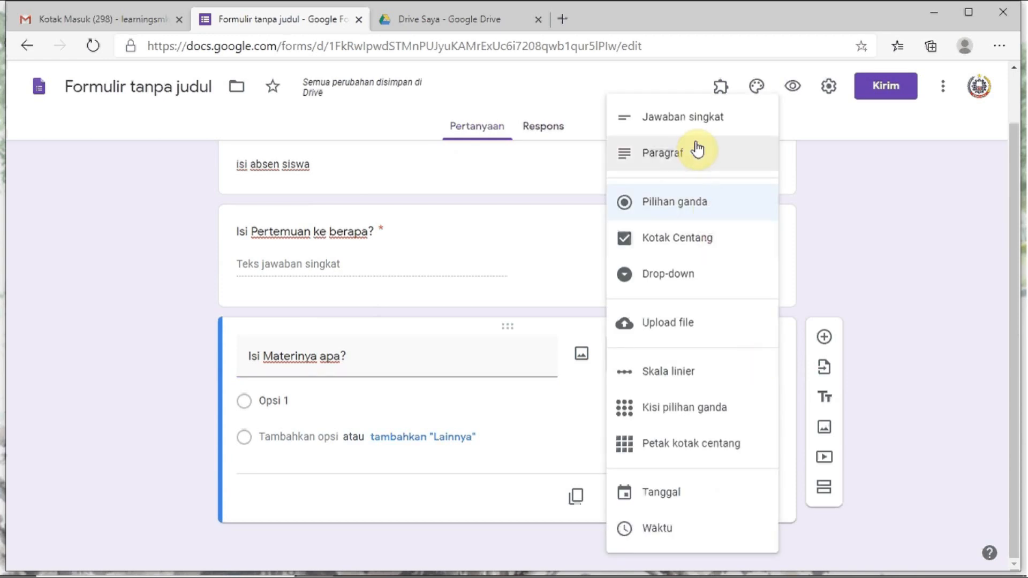
pyautogui.click(696, 123)
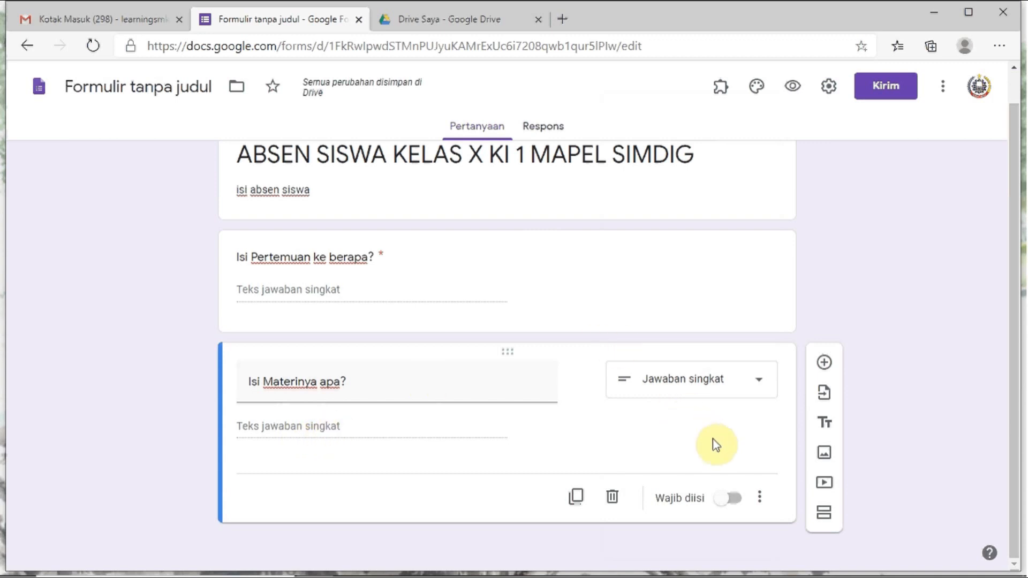
pyautogui.click(735, 499)
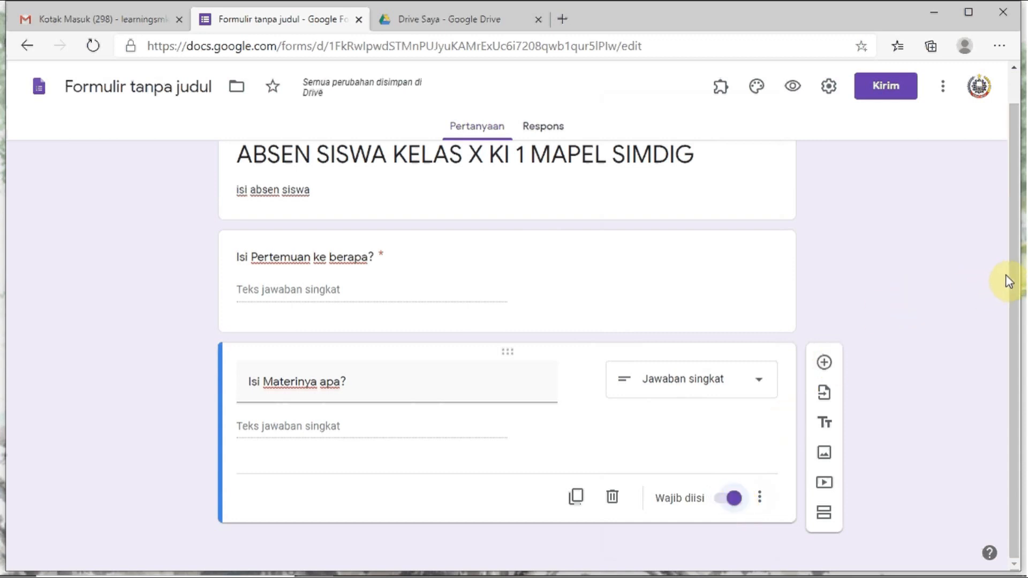
# - Add a third question with the text "Isi Nama Siswa siapa?" and make it required
pyautogui.click(829, 364)
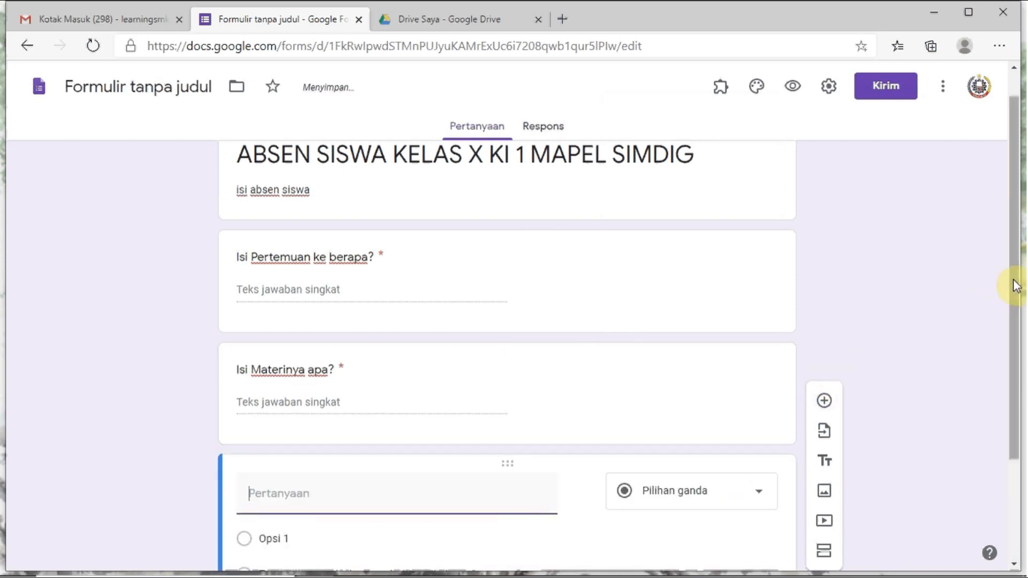
pyautogui.moveTo(1015, 280); pyautogui.dragTo(1018, 248)
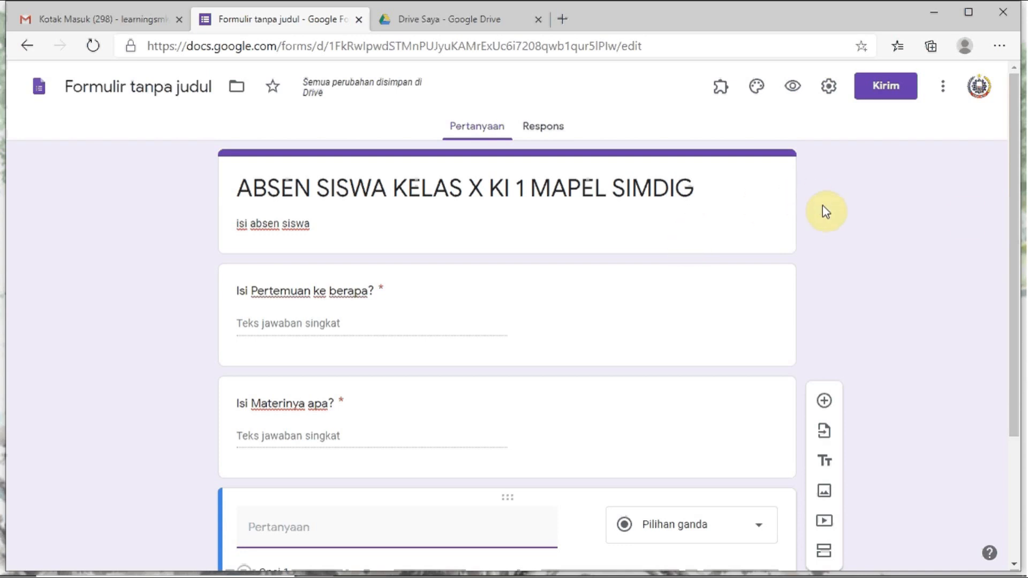
pyautogui.moveTo(1018, 218); pyautogui.dragTo(1017, 370)
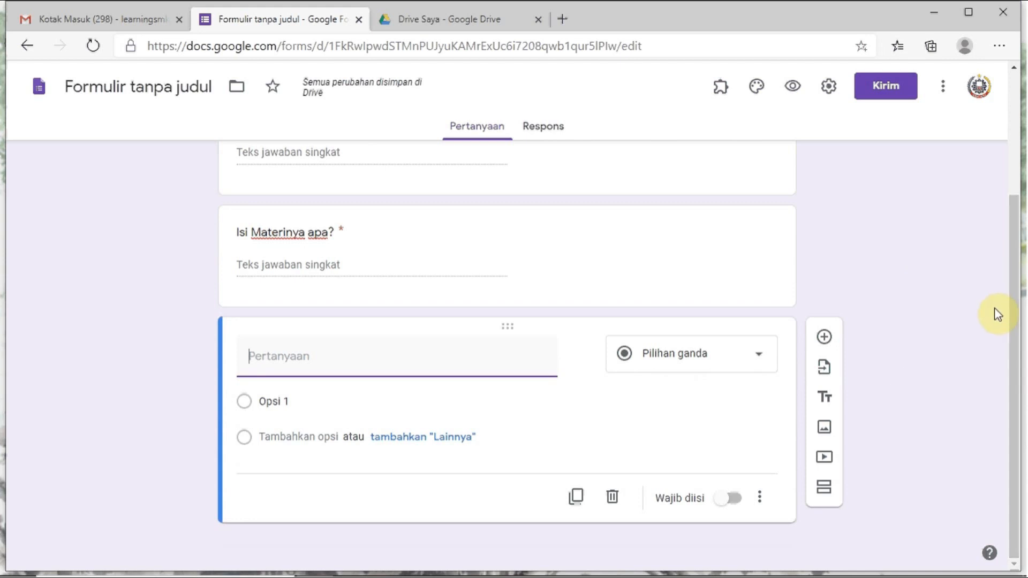
pyautogui.click(1015, 315)
pyautogui.moveTo(1015, 315)
pyautogui.mouseDown()
pyautogui.moveTo(1017, 231)
pyautogui.moveTo(1012, 310)
pyautogui.mouseUp()
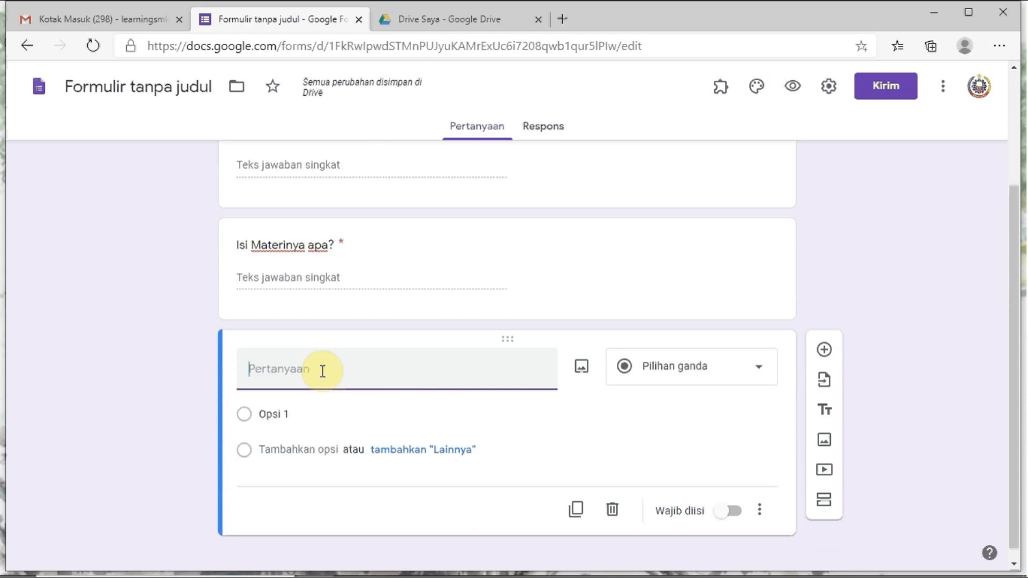
pyautogui.write('Isi Nama')
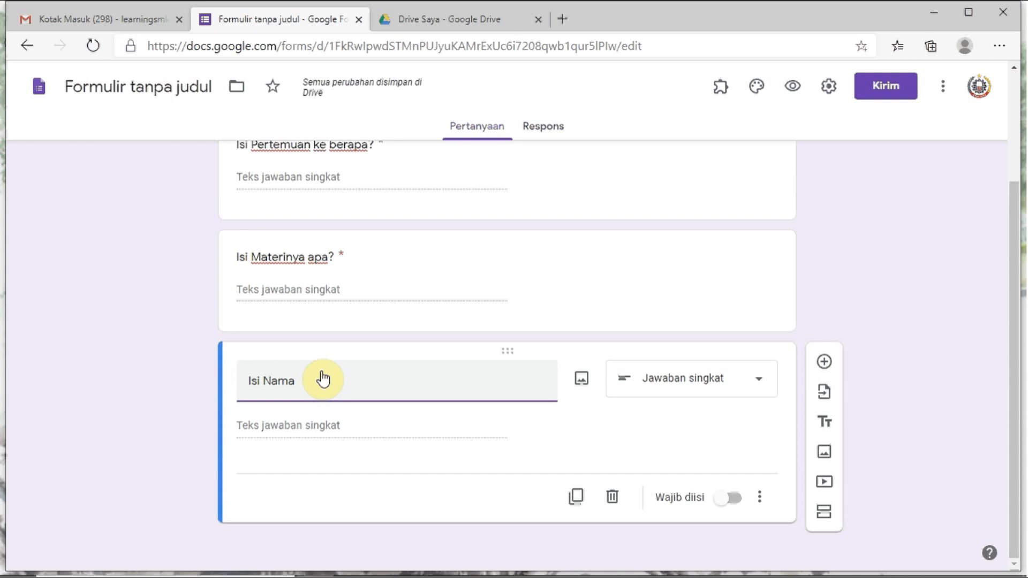
pyautogui.write('Si')
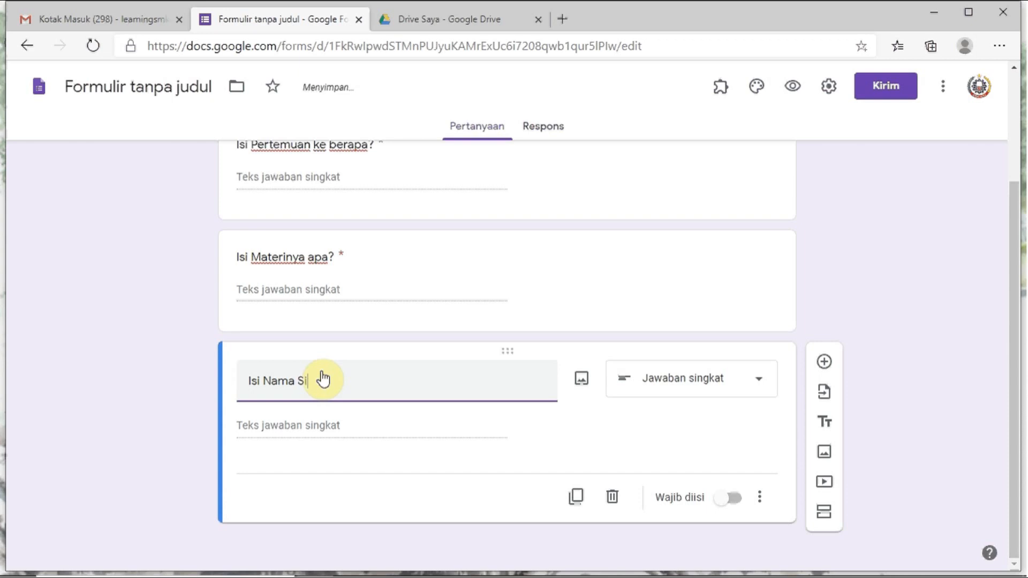
pyautogui.write('swa siapa?')
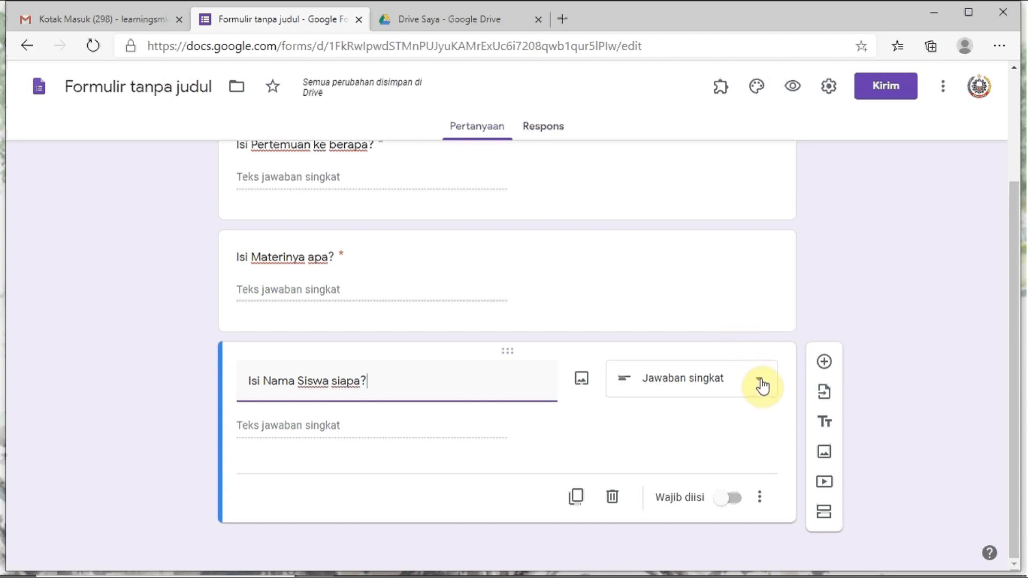
pyautogui.click(736, 501)
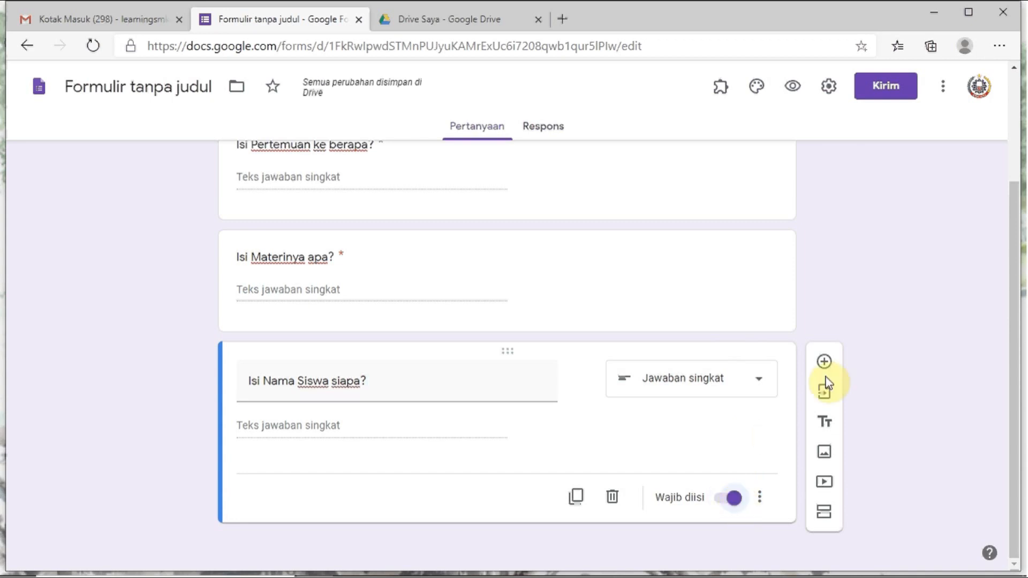
# - Add a fourth question with the text "Pilih Keterangan Hadir"
pyautogui.click(835, 363)
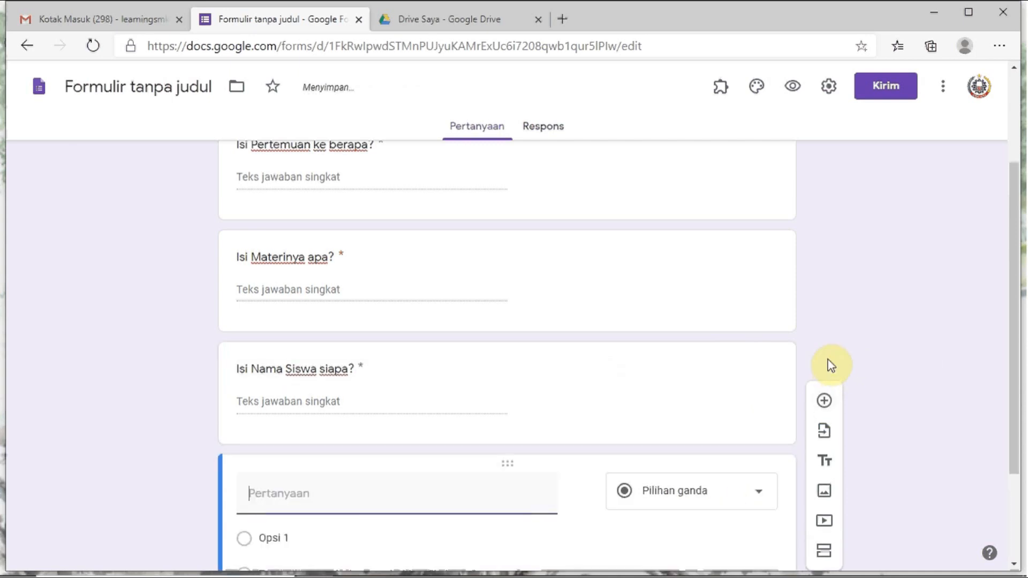
pyautogui.moveTo(1016, 298); pyautogui.dragTo(1017, 351)
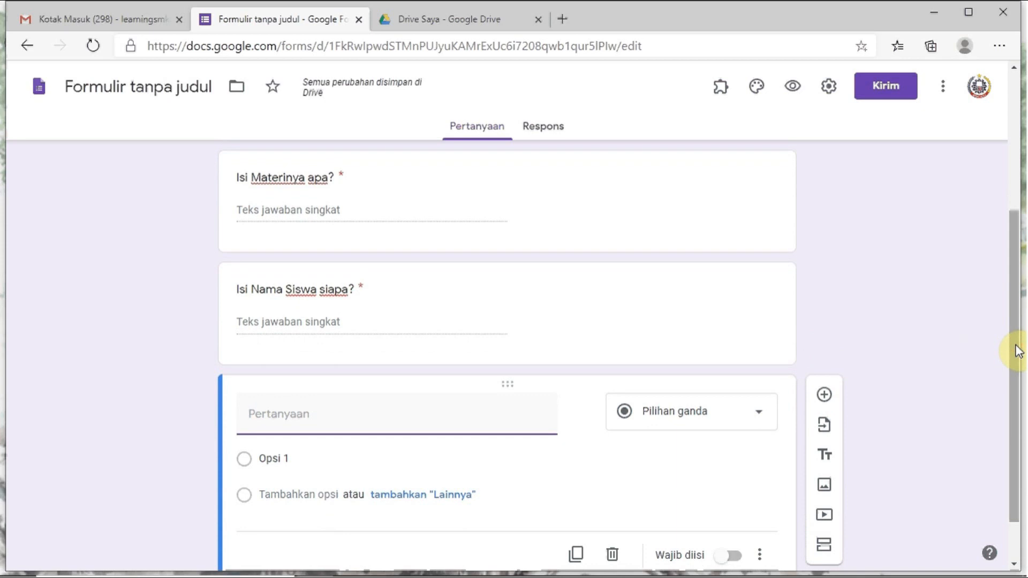
pyautogui.write('Pilih')
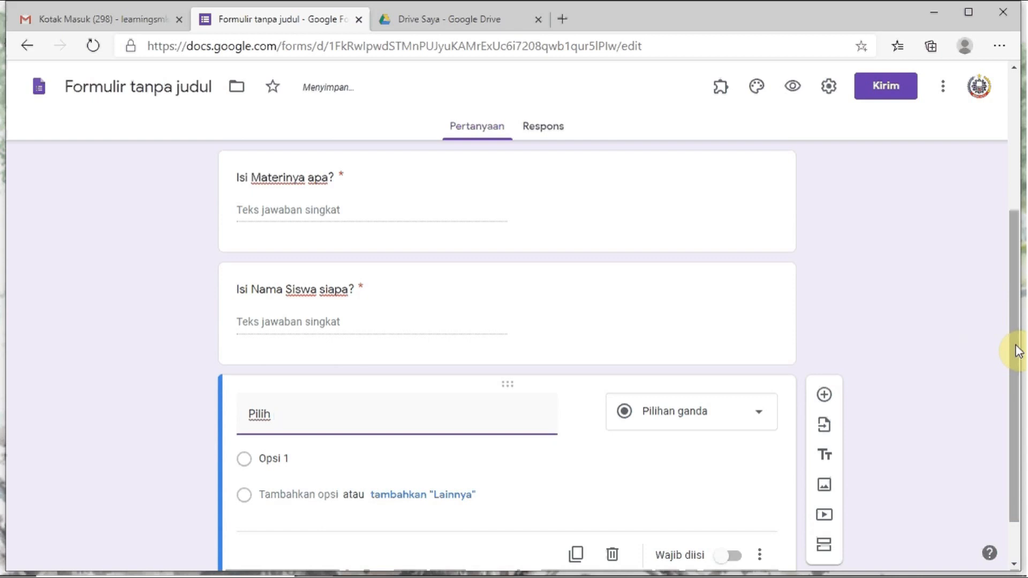
pyautogui.write(' K')
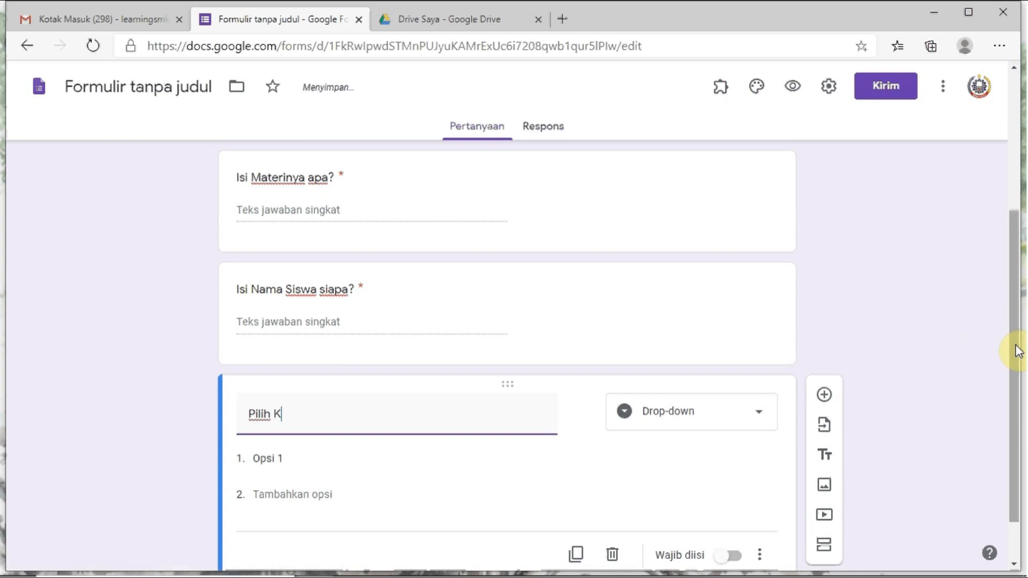
pyautogui.write('eterangan H')
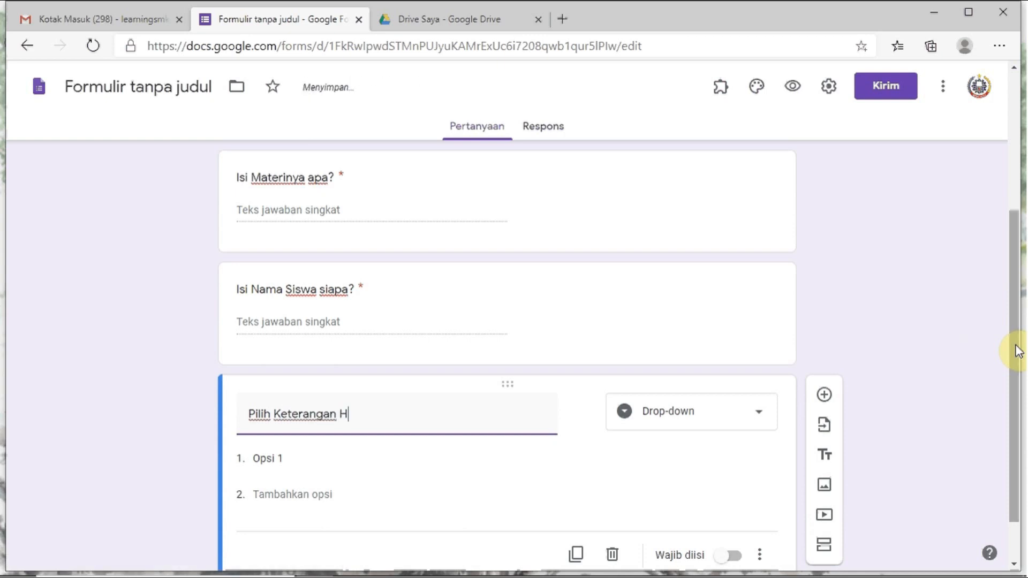
pyautogui.write('adir')
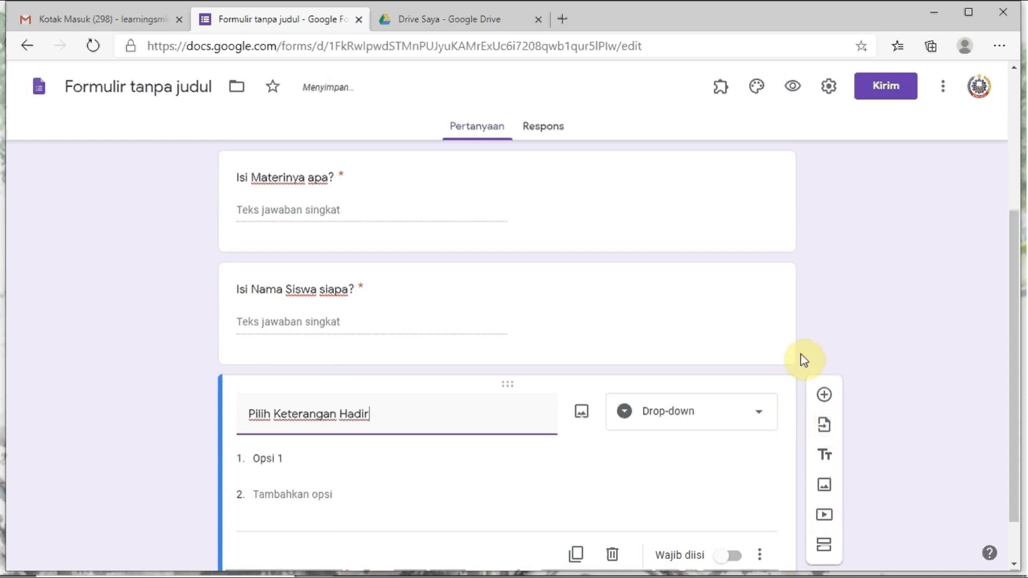
# - Name the first choice of the "Pilih Keterangan Hadir" question "Hadir" and make the question required
pyautogui.moveTo(1014, 291); pyautogui.dragTo(1012, 328)
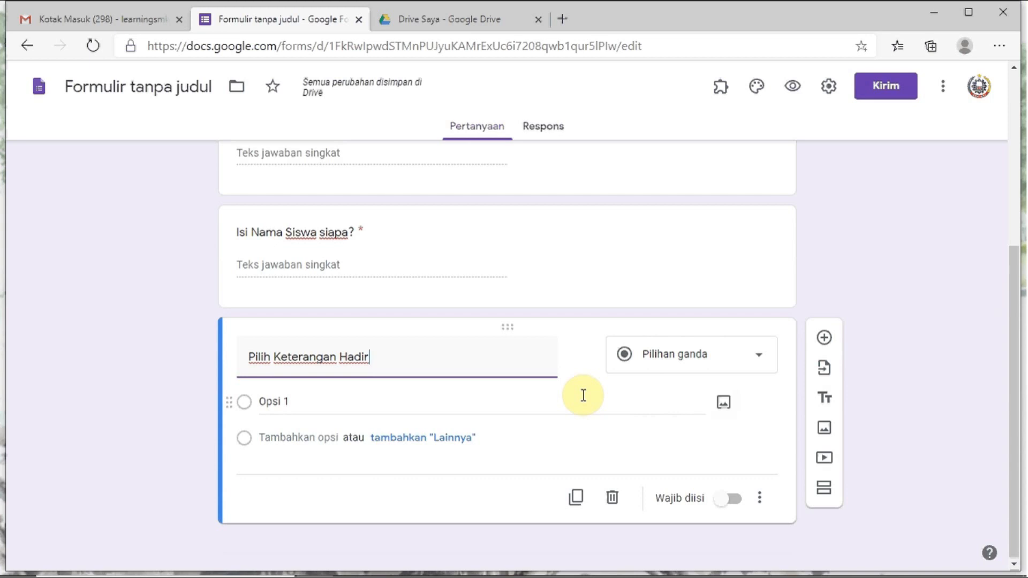
pyautogui.click(289, 400)
pyautogui.write('H')
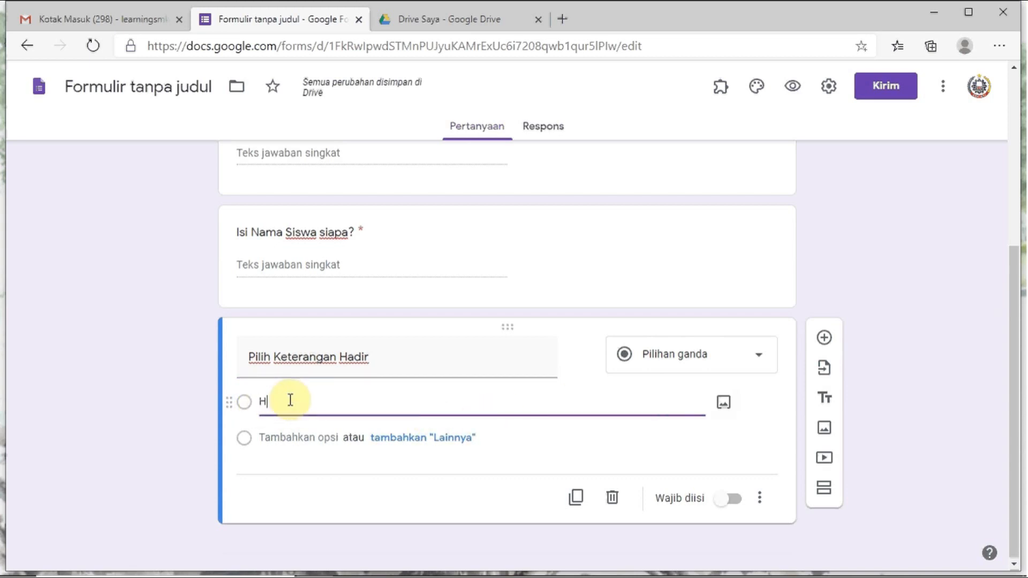
pyautogui.write('adir')
pyautogui.click(735, 501)
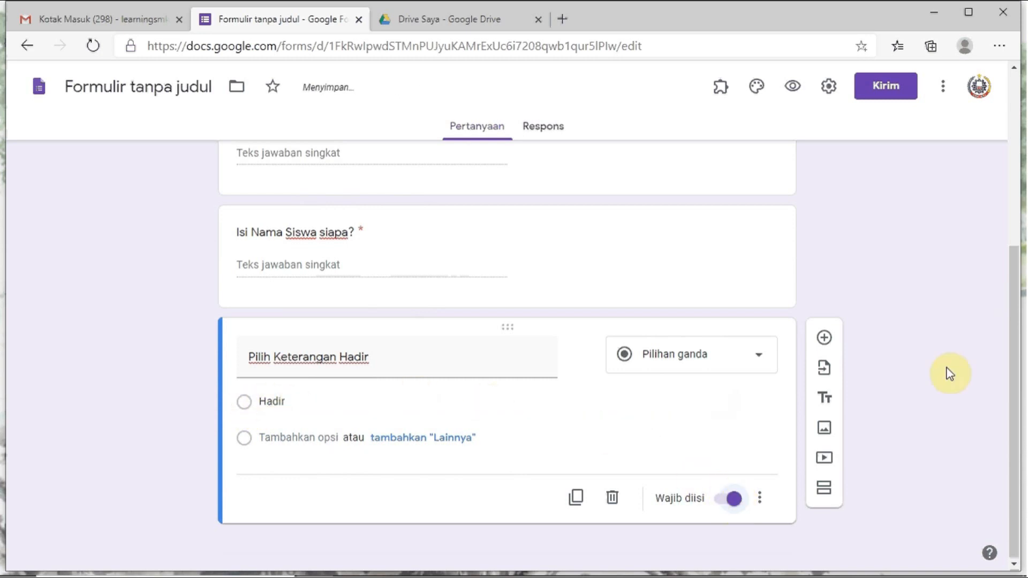
# - Rename the untitled form file to match its heading, "ABSEN SISWA KELAS X KI 1 MAPEL SIMDIG"
pyautogui.moveTo(1017, 333); pyautogui.dragTo(949, 193)
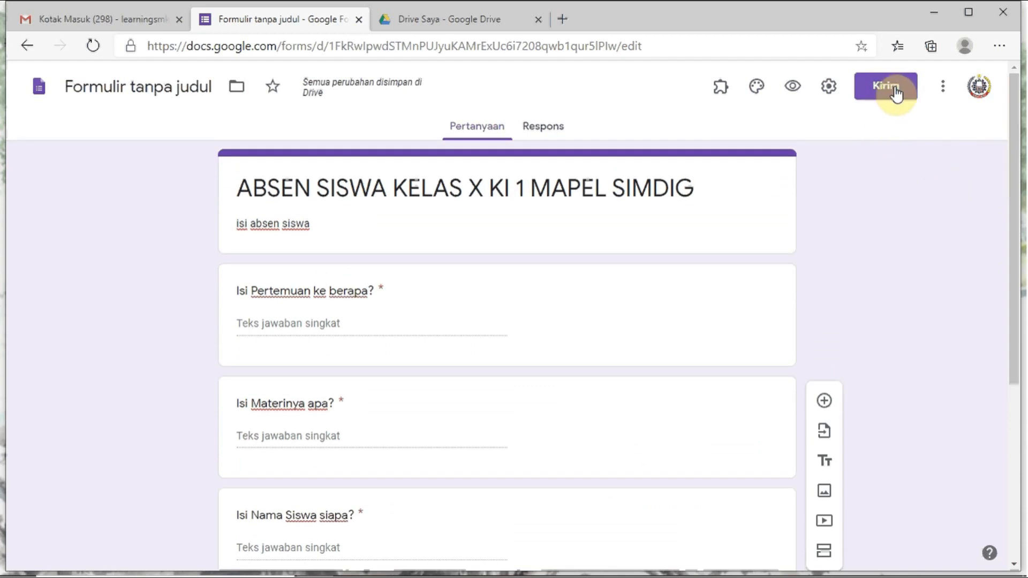
pyautogui.click(163, 85)
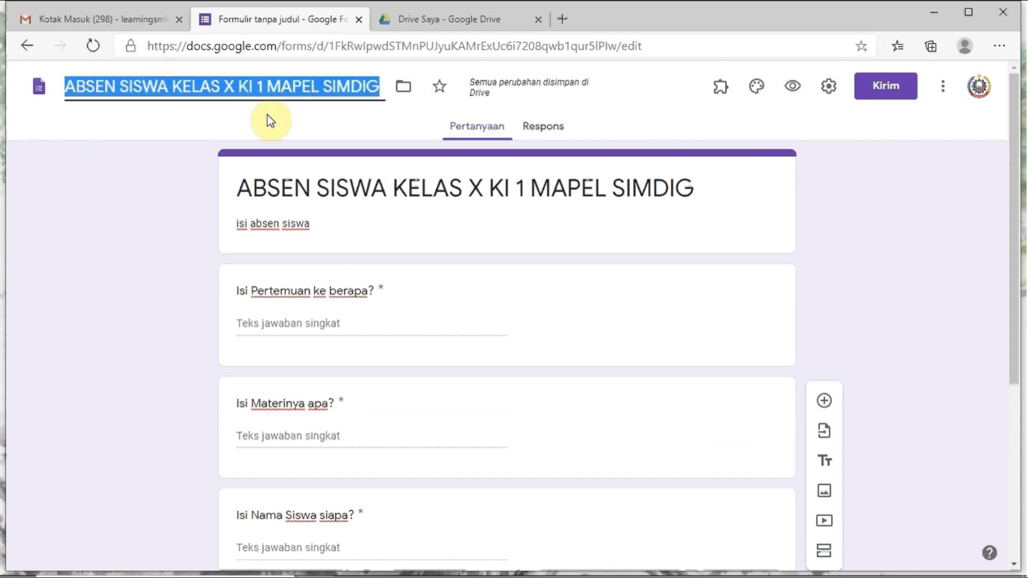
pyautogui.click(201, 118)
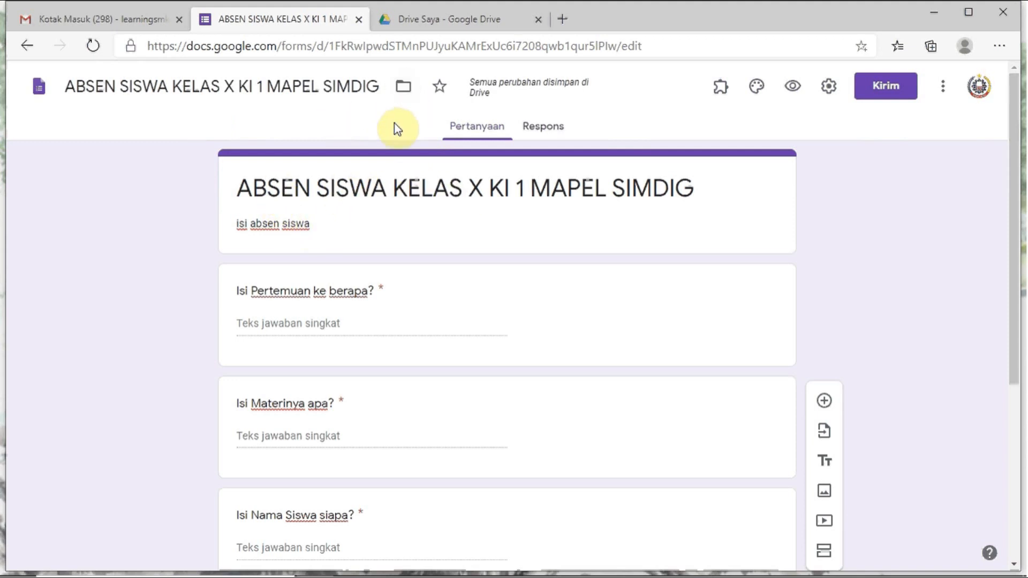
# - Create a folder named "ABSEN" in Drive Saya and move the form into it
pyautogui.click(405, 87)
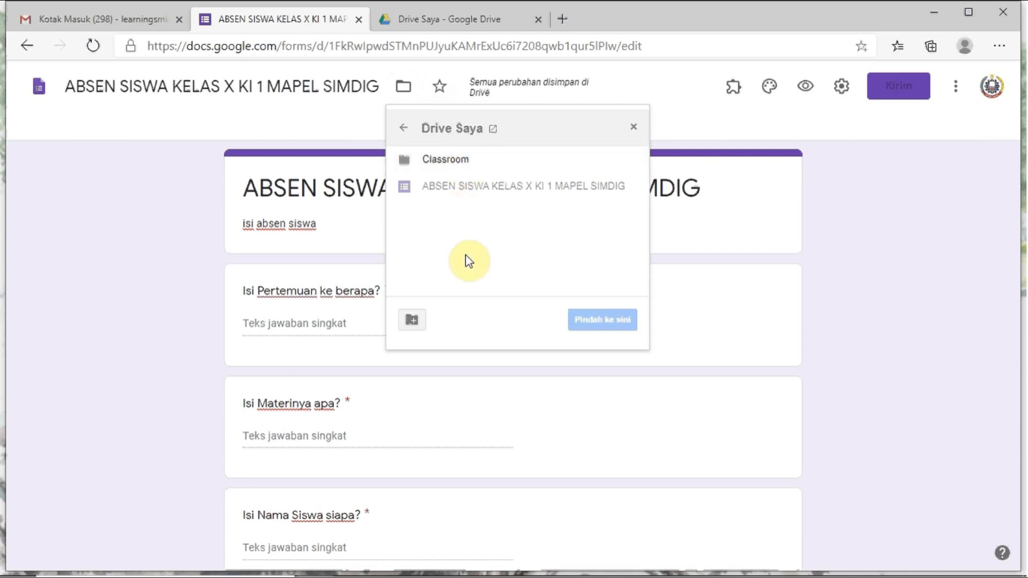
pyautogui.click(413, 321)
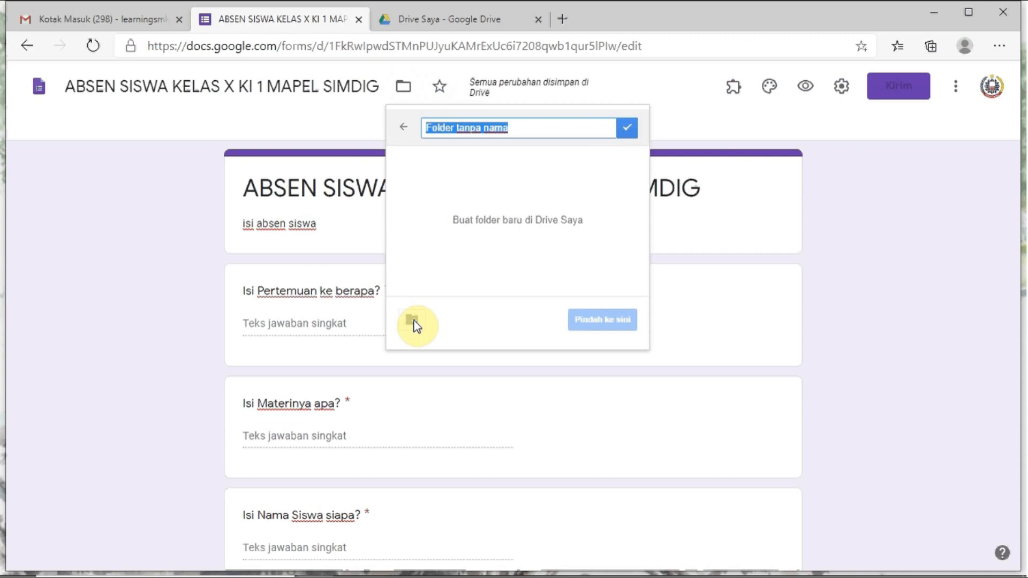
pyautogui.write('AB')
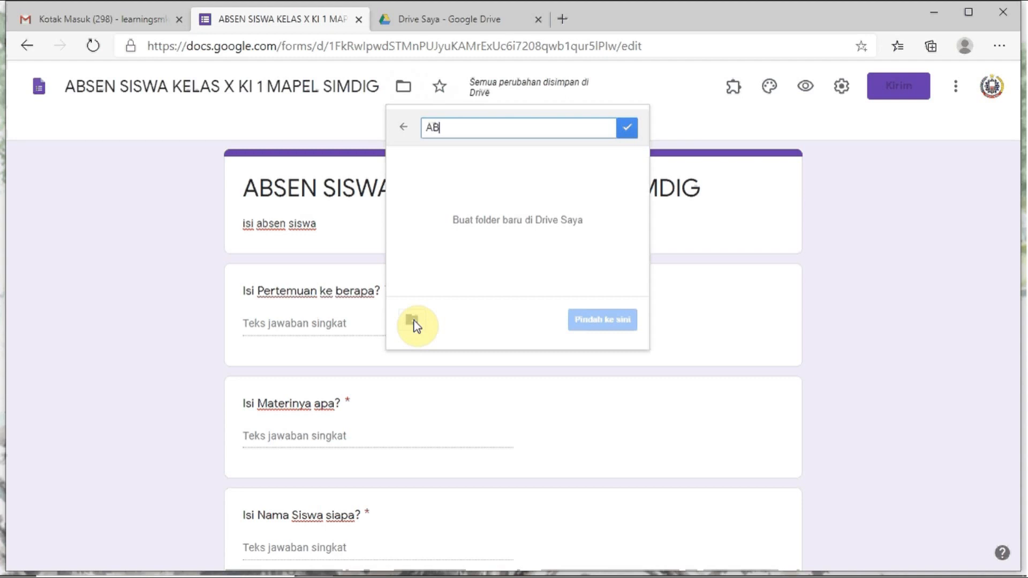
pyautogui.write('SEN')
pyautogui.click(628, 128)
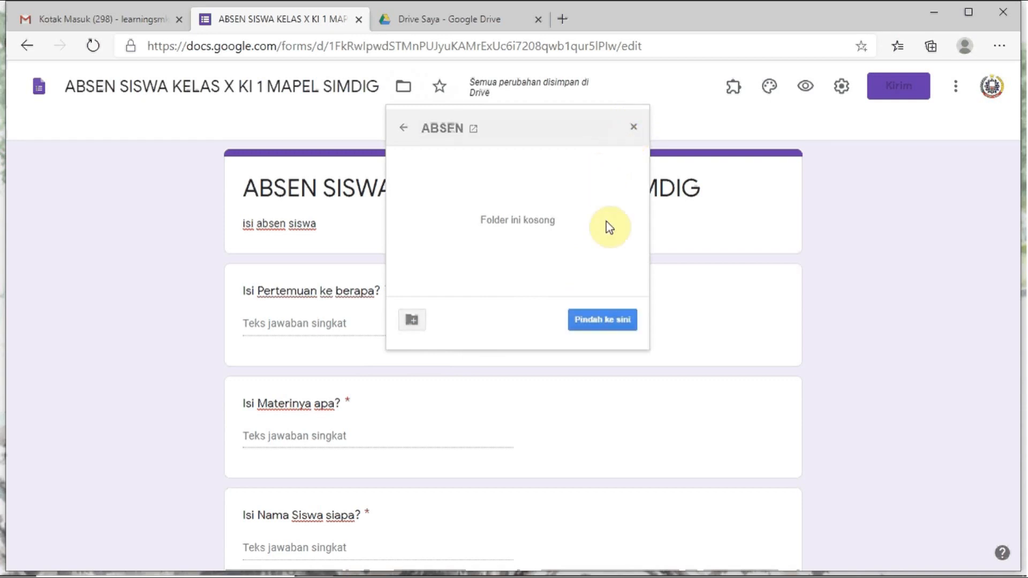
pyautogui.click(605, 324)
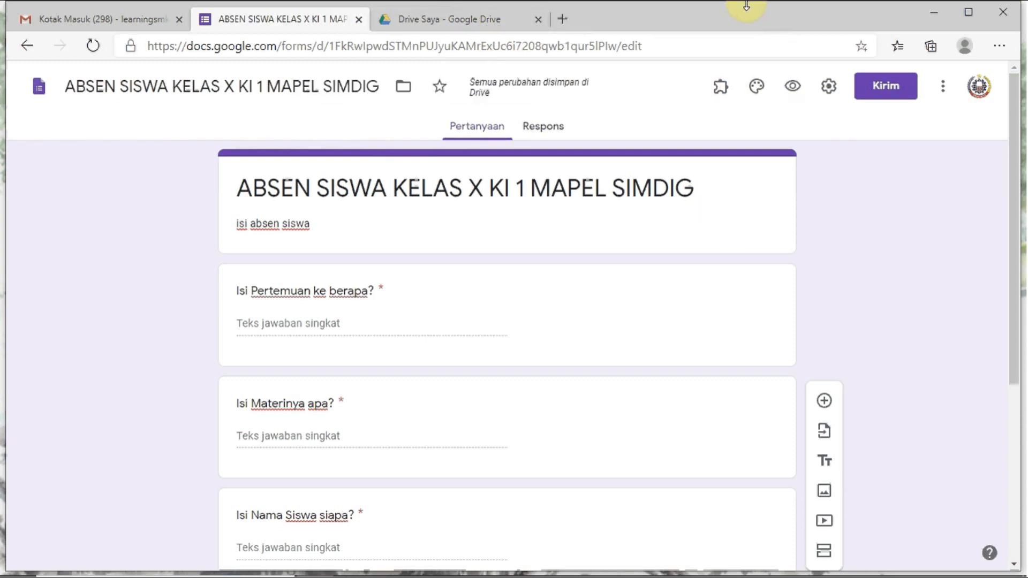
# - Copy the form's sharing link as a shortened URL and close the send dialog
pyautogui.moveTo(1013, 185); pyautogui.dragTo(1013, 164)
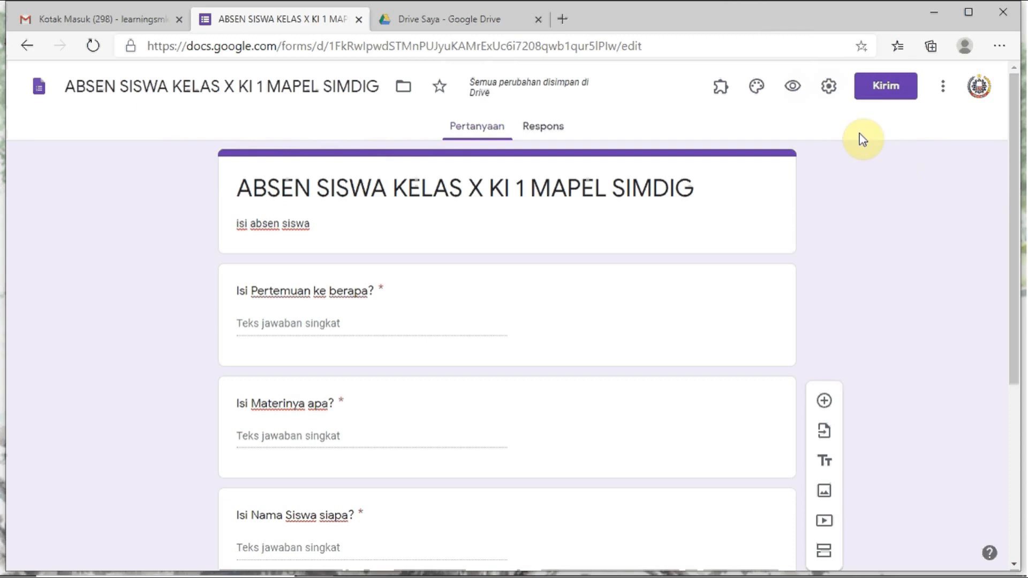
pyautogui.click(878, 89)
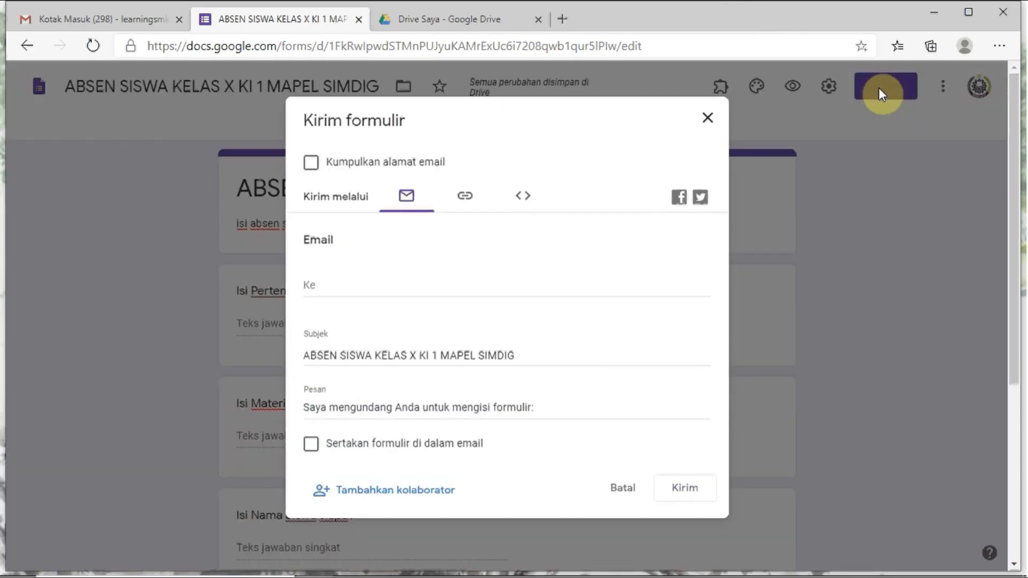
pyautogui.click(465, 203)
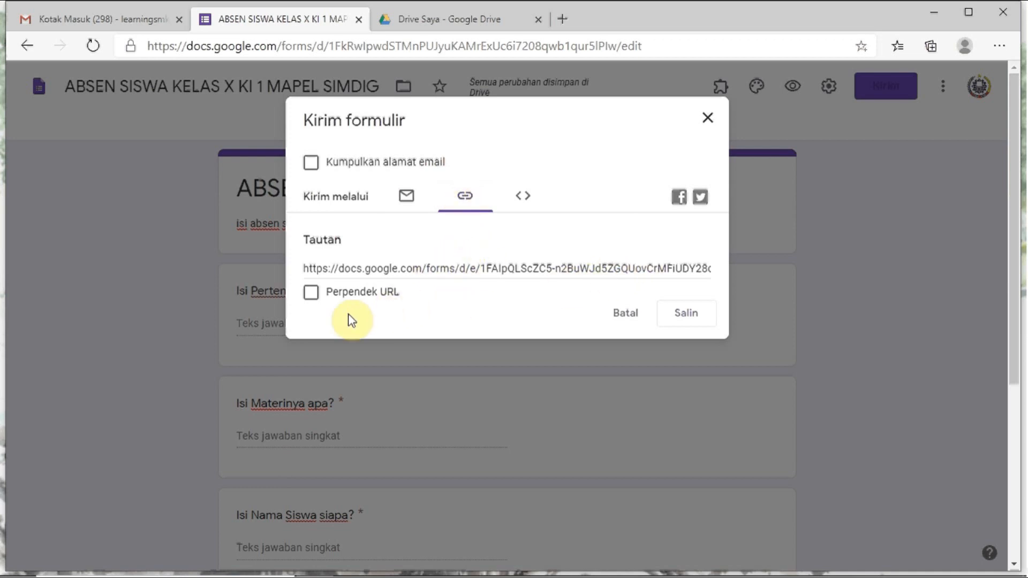
pyautogui.click(313, 294)
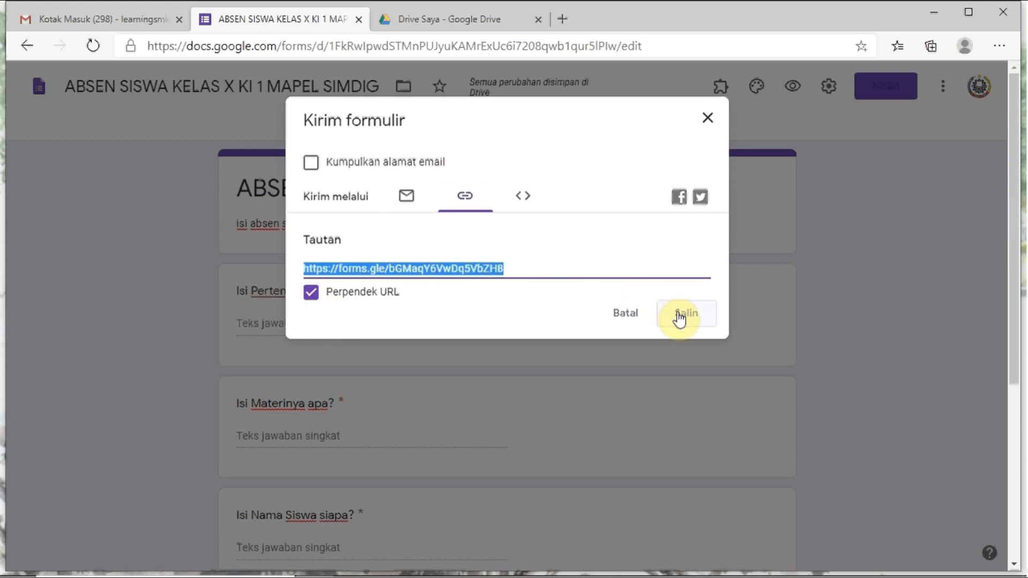
pyautogui.click(680, 319)
pyautogui.click(708, 119)
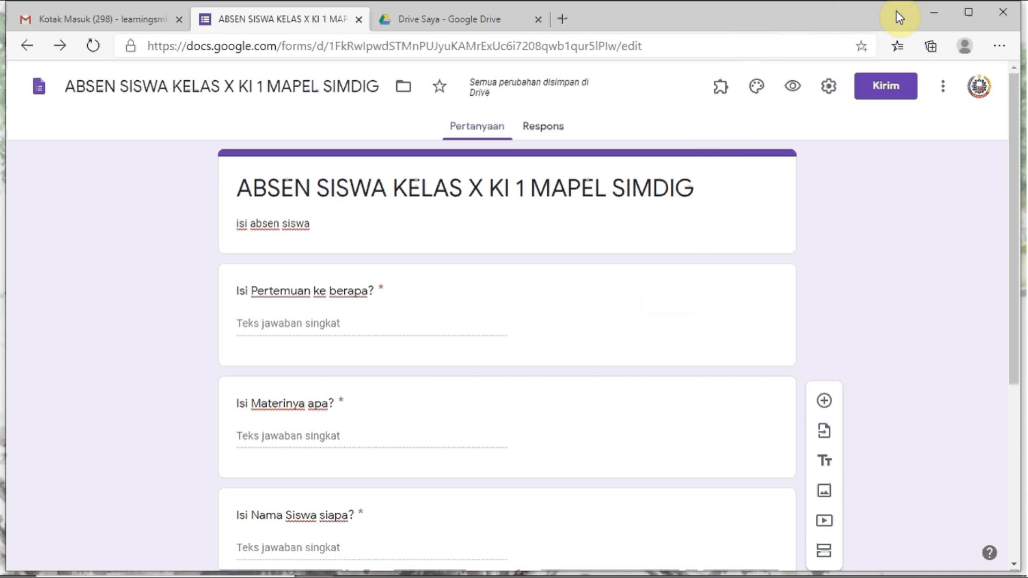
# - Switch to a new maximized Notepad document, paste the copied form link and place the cursor in front of it
pyautogui.click(934, 12)
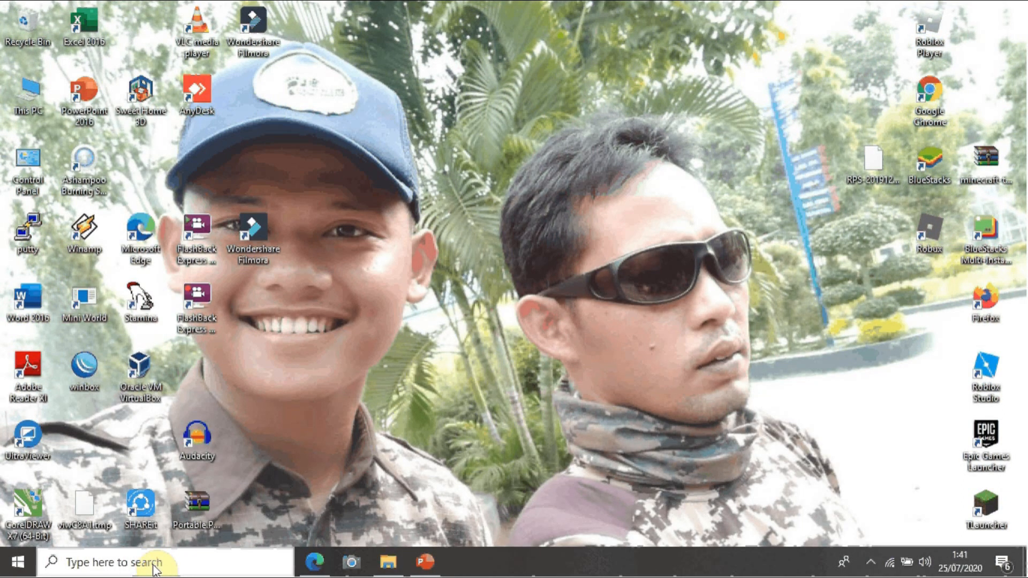
pyautogui.click(155, 569)
pyautogui.write('NOTEPAD')
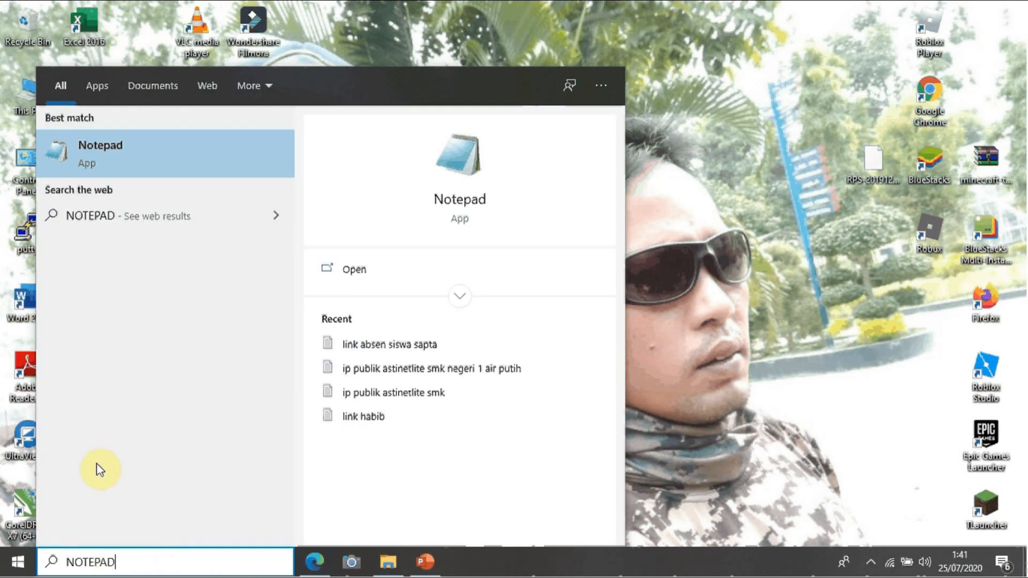
pyautogui.click(184, 152)
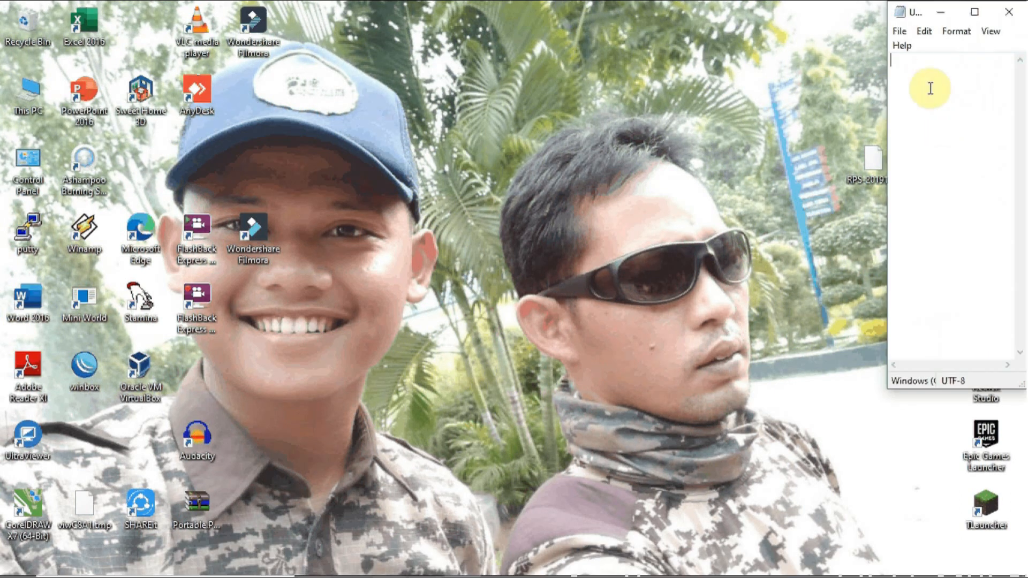
pyautogui.click(975, 13)
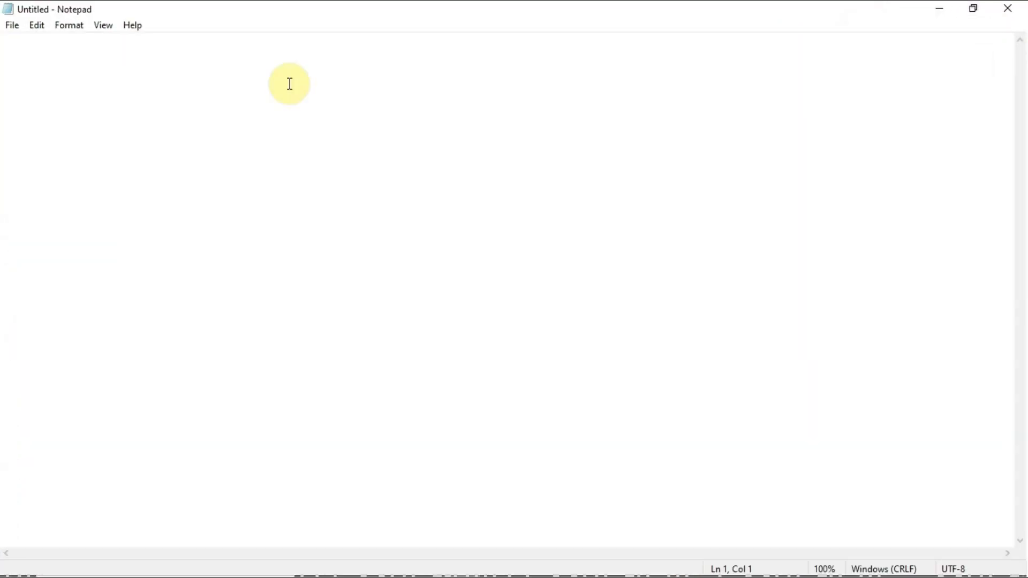
pyautogui.click(80, 82)
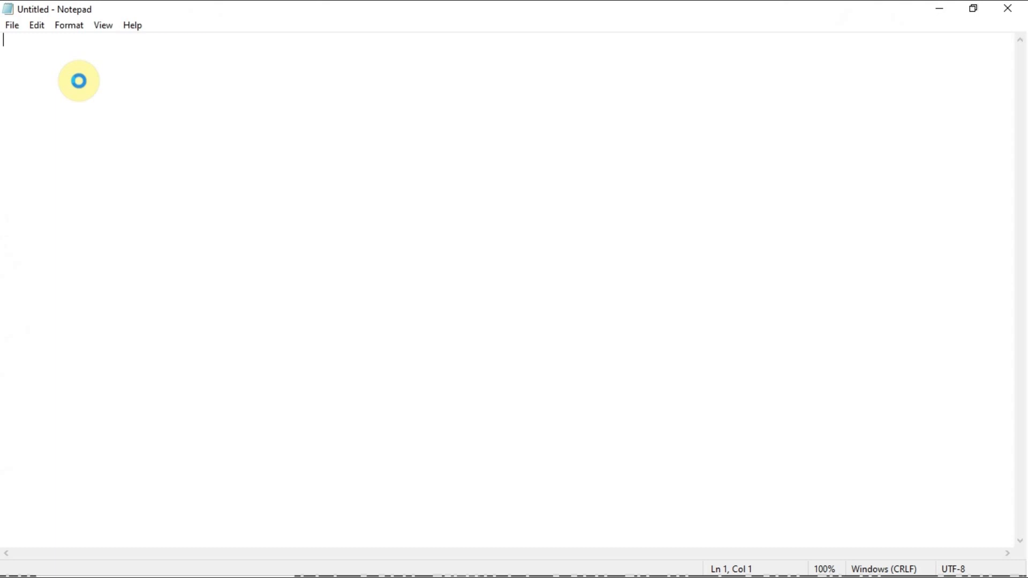
pyautogui.write('https://forms.gle/bGMaqY6VwDq5VbZH8')
pyautogui.click(4, 38)
pyautogui.write('LINK')
pyautogui.press('BackSpace')
pyautogui.press('BackSpace')
pyautogui.press('BackSpace')
pyautogui.press('BackSpace')
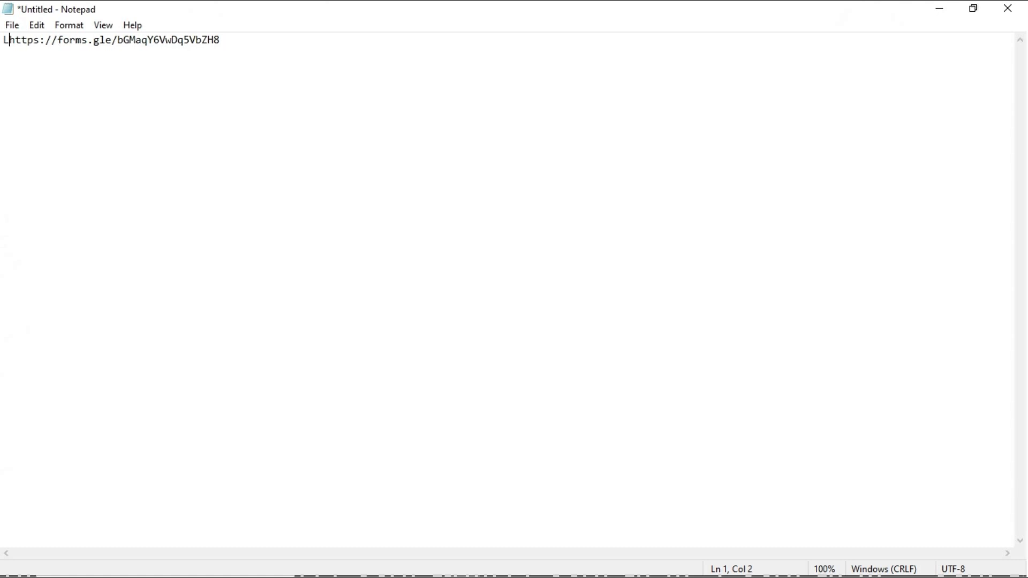
# - Label the pasted form link by inserting "link google form absen siswa kelas x ki 1 mapel simdig " in front of it
pyautogui.write('link ')
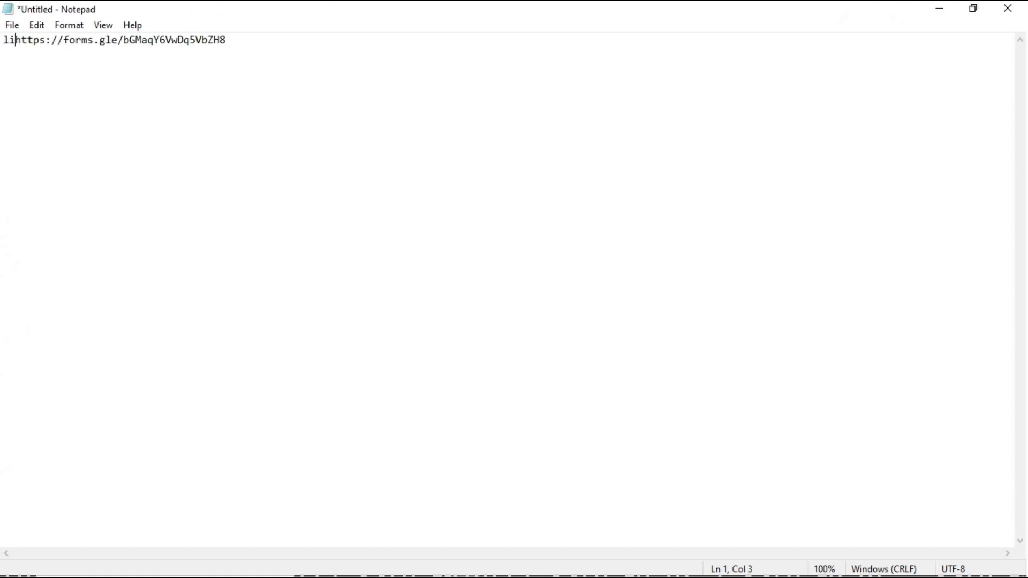
pyautogui.write('g')
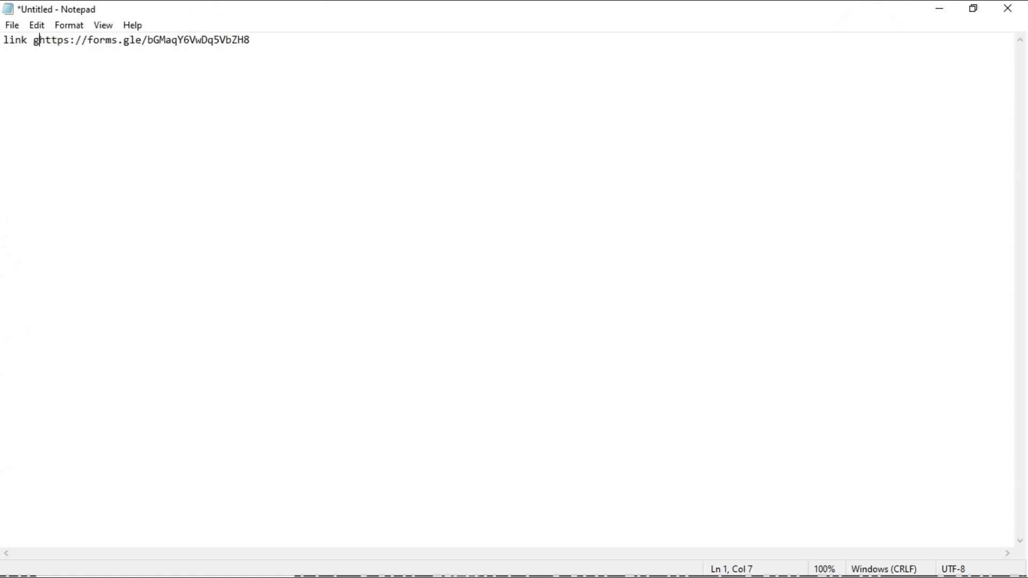
pyautogui.write('oo')
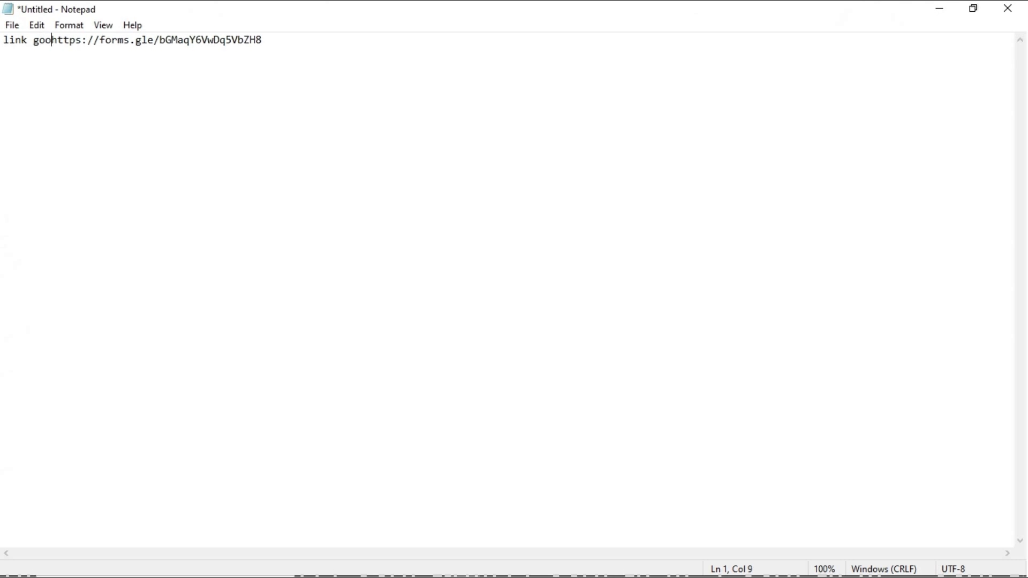
pyautogui.write('gle')
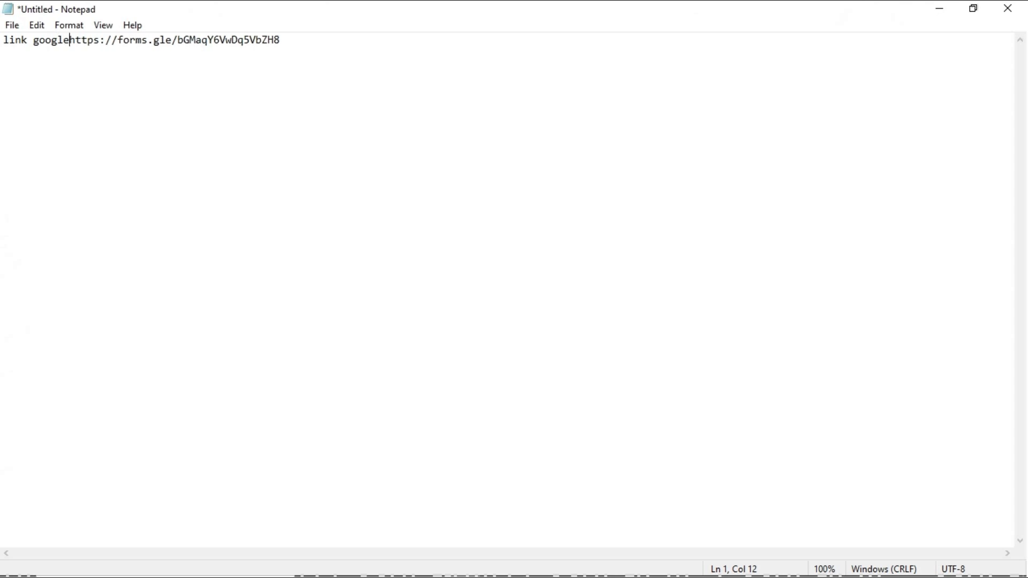
pyautogui.write(' for')
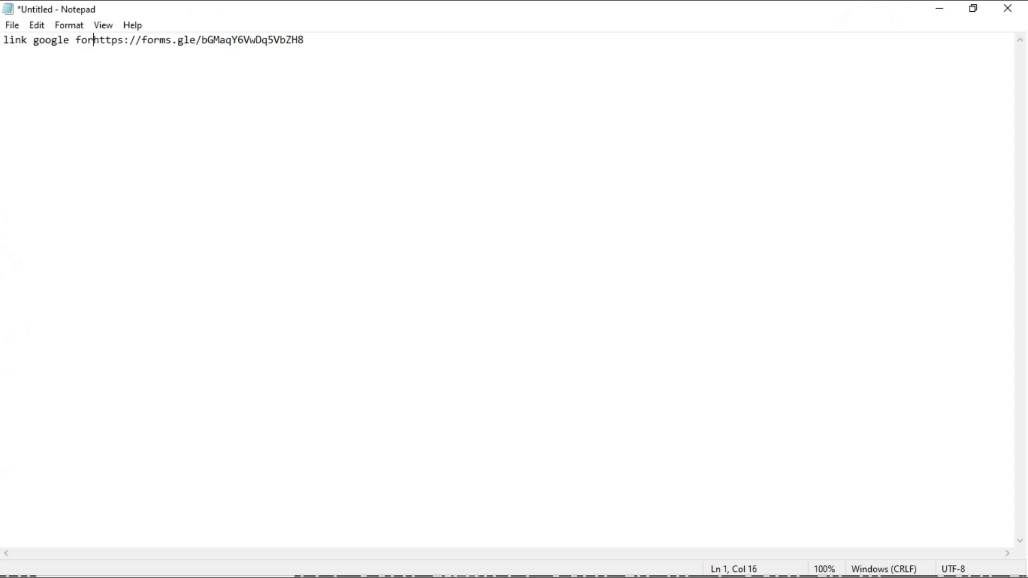
pyautogui.write('m ab')
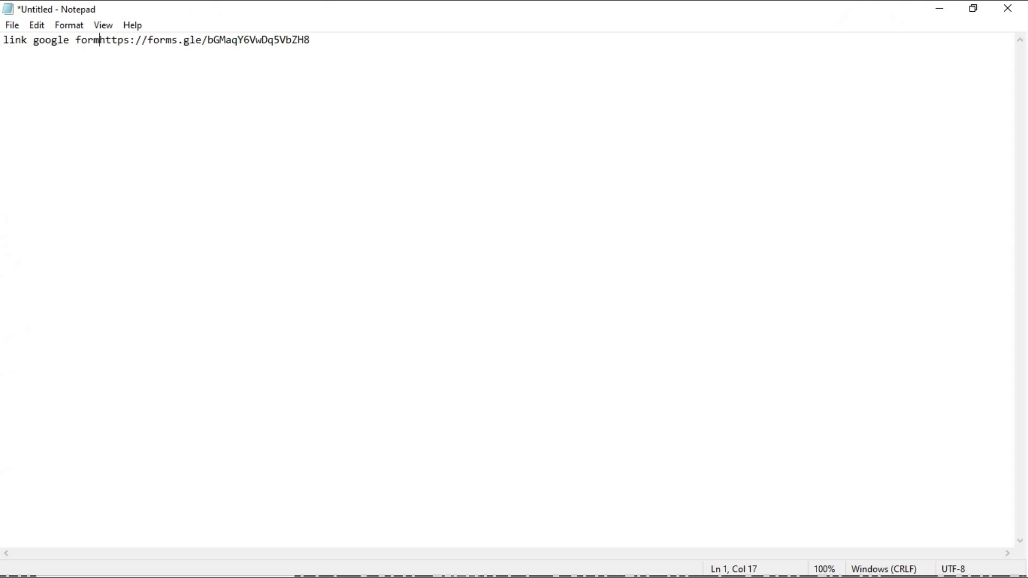
pyautogui.write('sens')
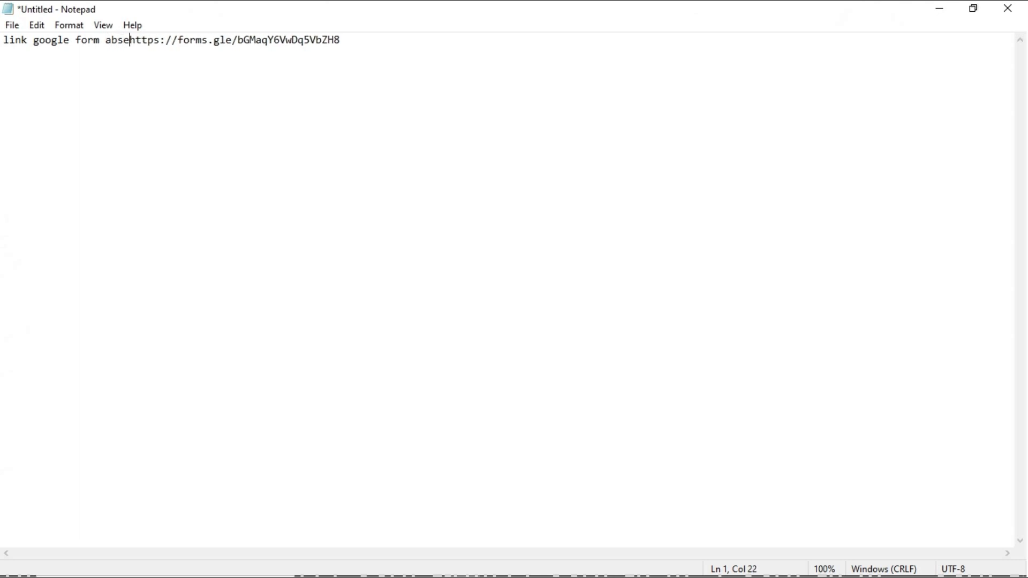
pyautogui.press('BackSpace')
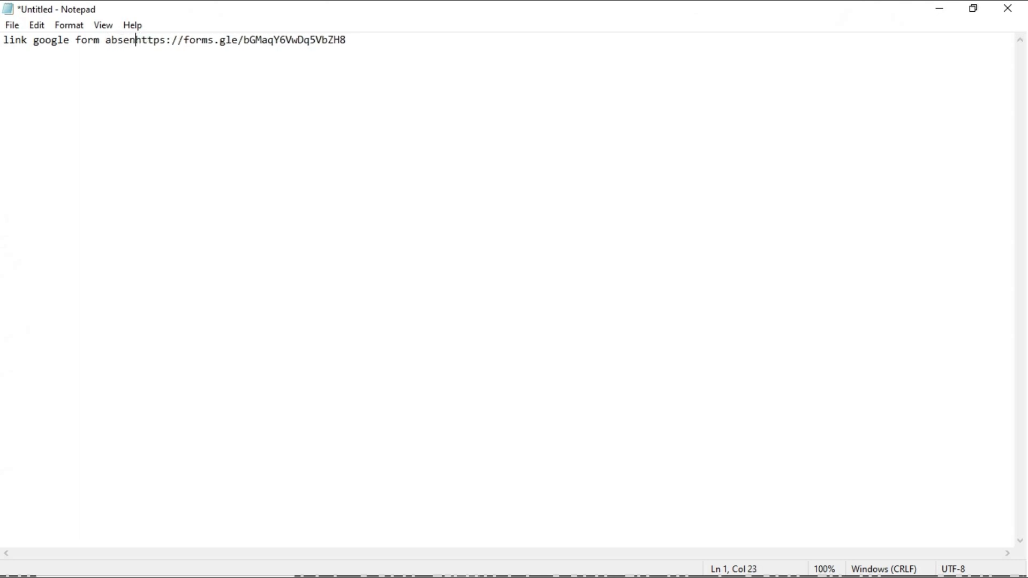
pyautogui.write('si')
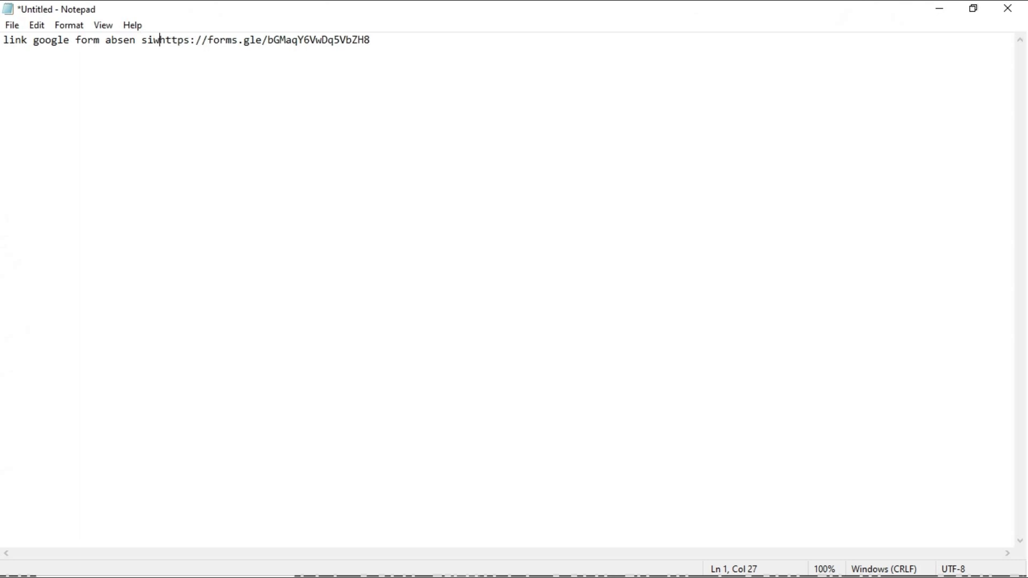
pyautogui.write('swa ')
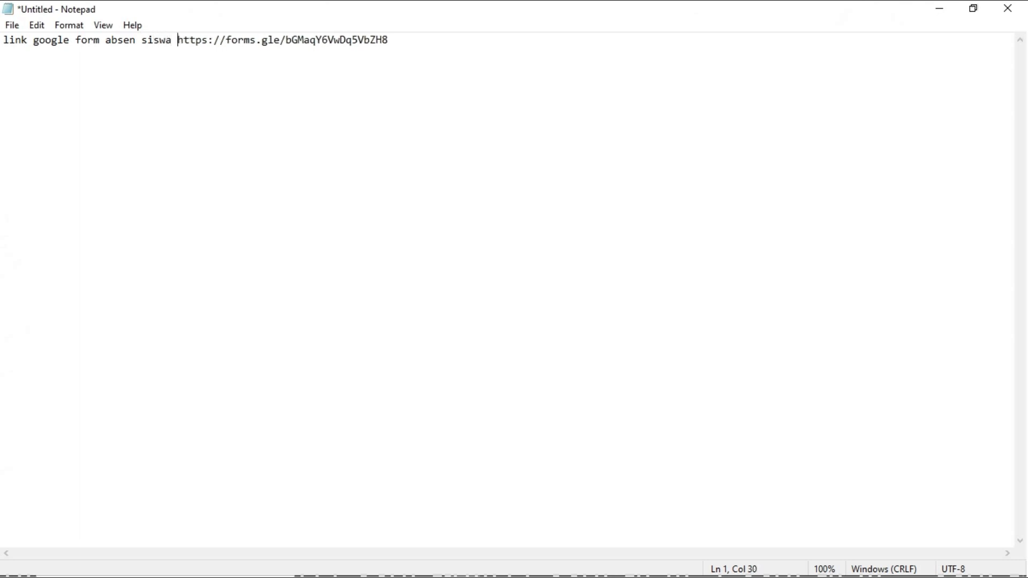
pyautogui.write('kelas ')
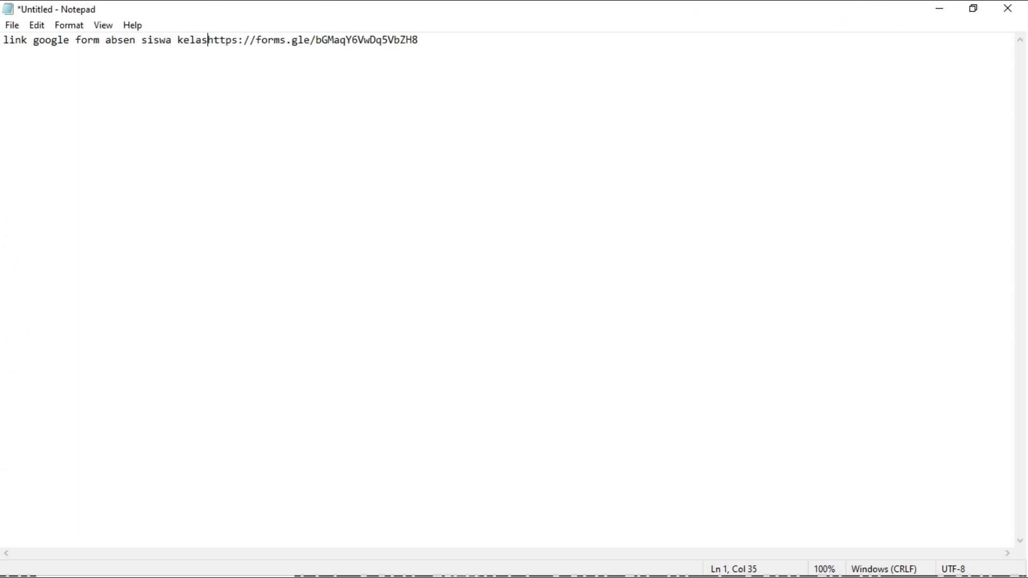
pyautogui.write('x ki ')
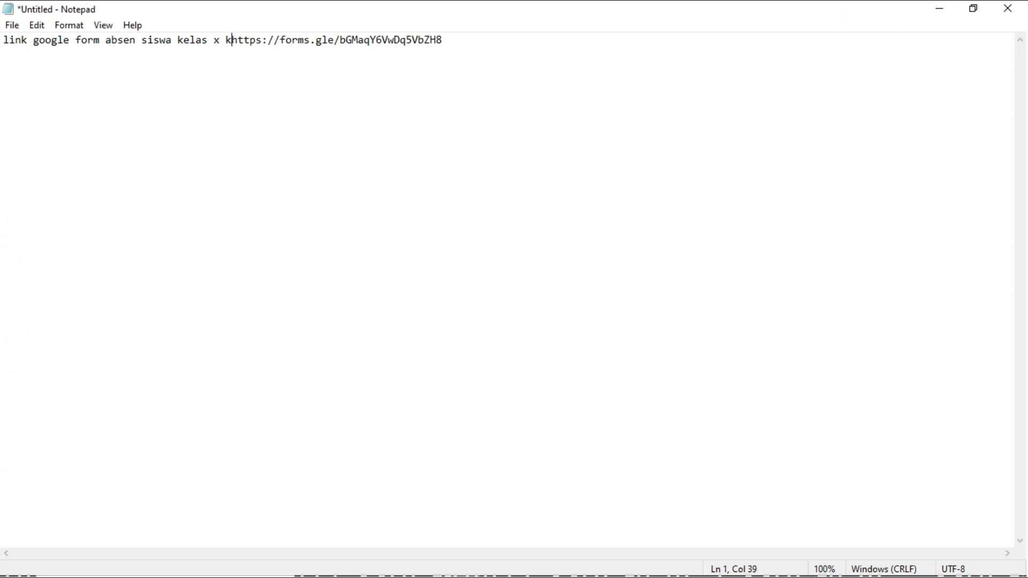
pyautogui.write('1 ')
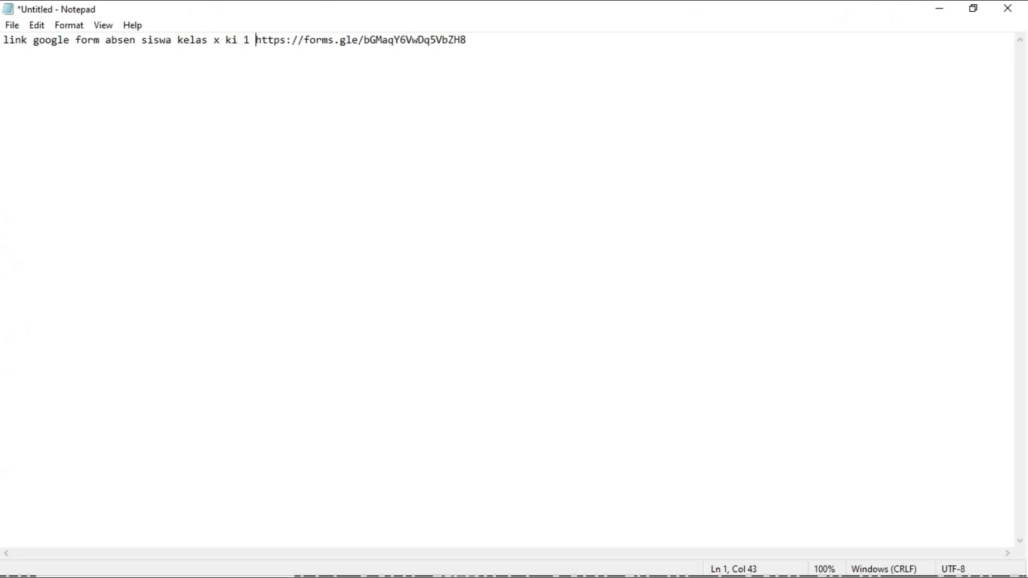
pyautogui.write('mapel ')
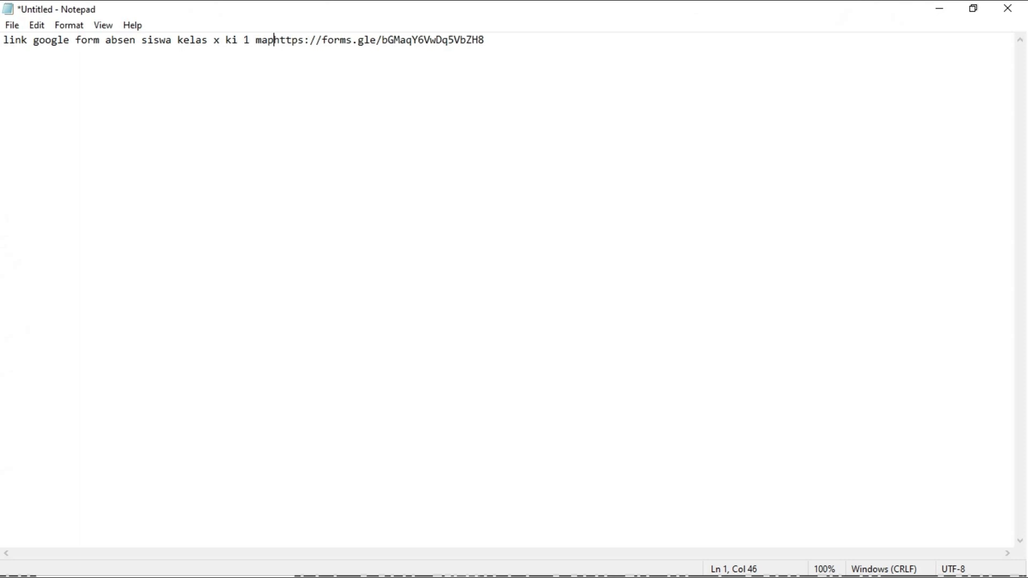
pyautogui.write('sim')
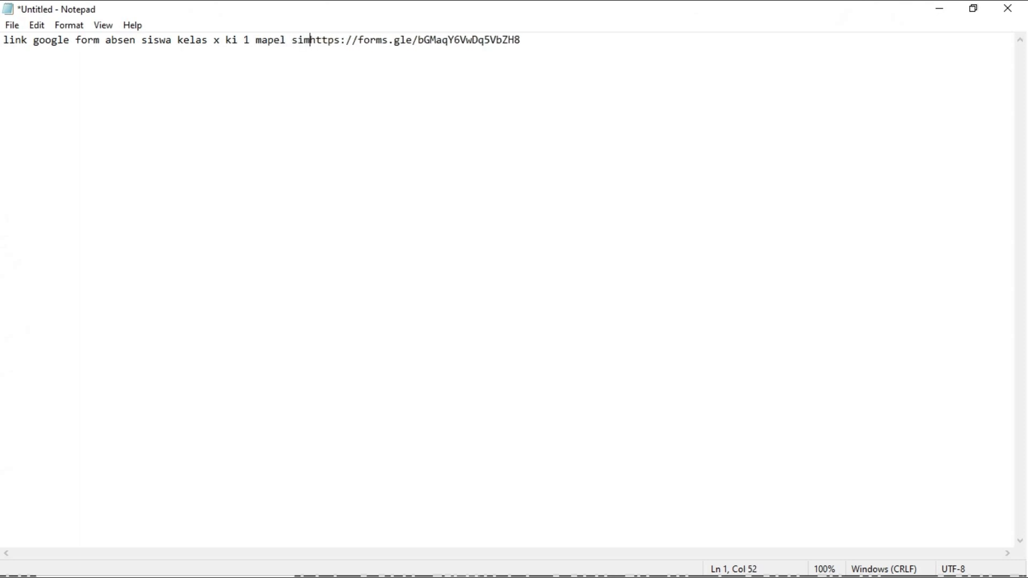
pyautogui.write('dig')
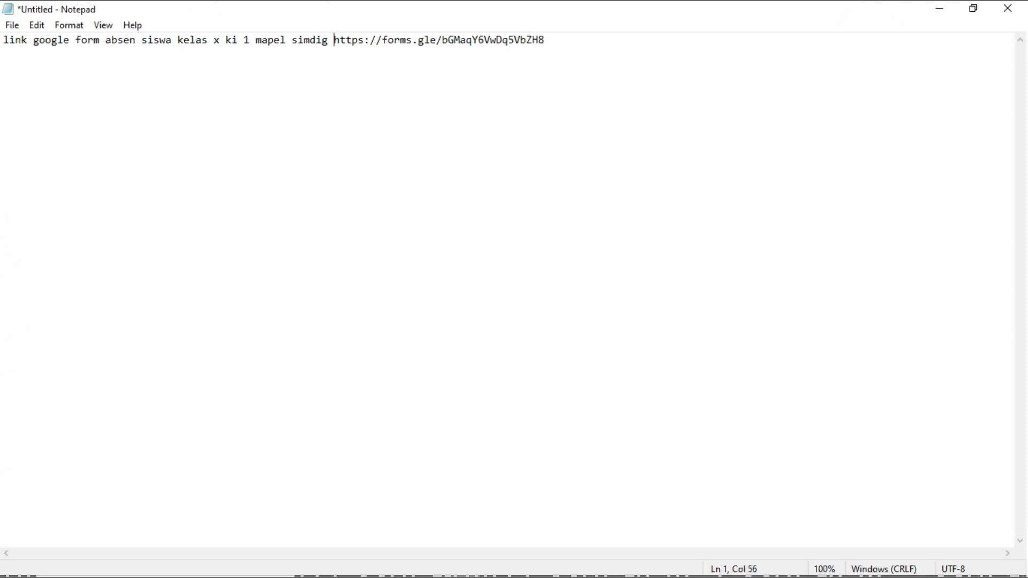
# - Save the note as "link absen siswa sapta contoh.txt" in the SIMDIG folder on drive D
pyautogui.click(12, 25)
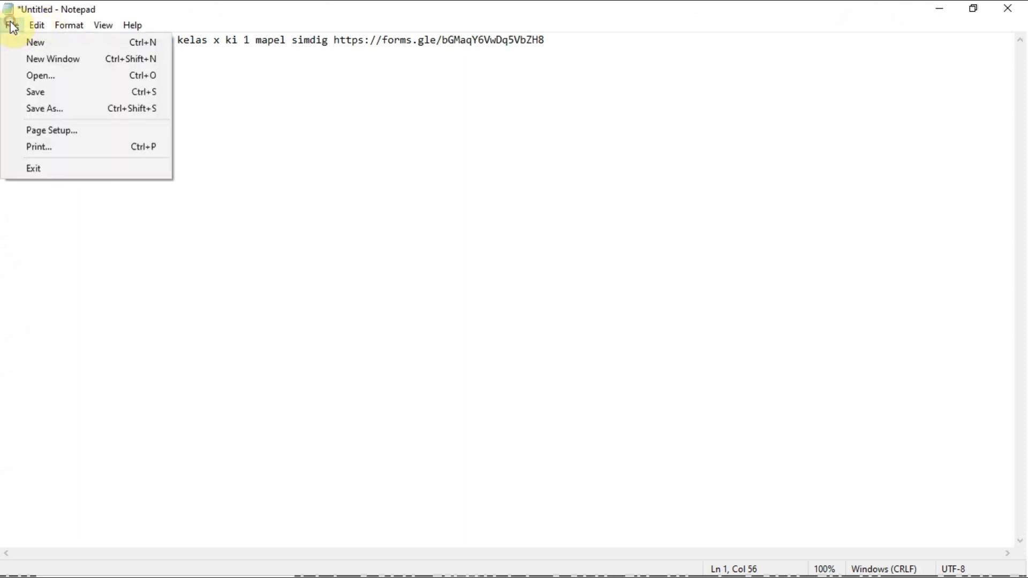
pyautogui.click(44, 109)
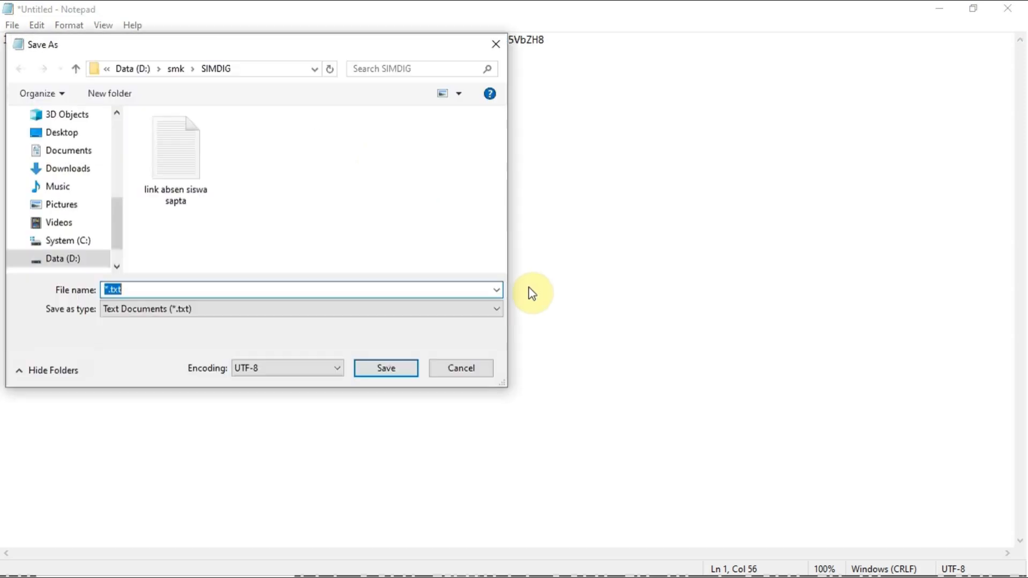
pyautogui.write('lin')
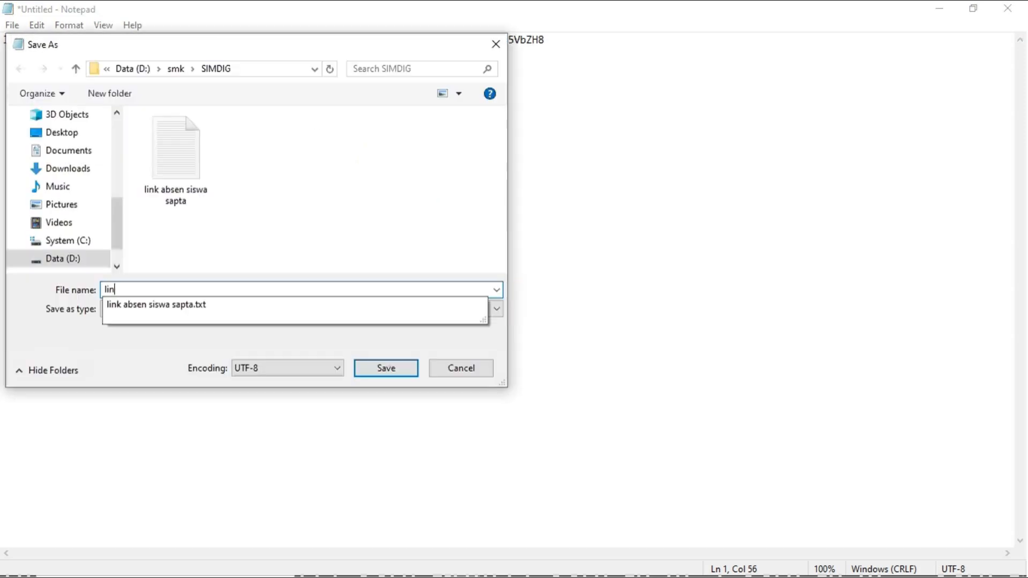
pyautogui.write('k')
pyautogui.click(245, 308)
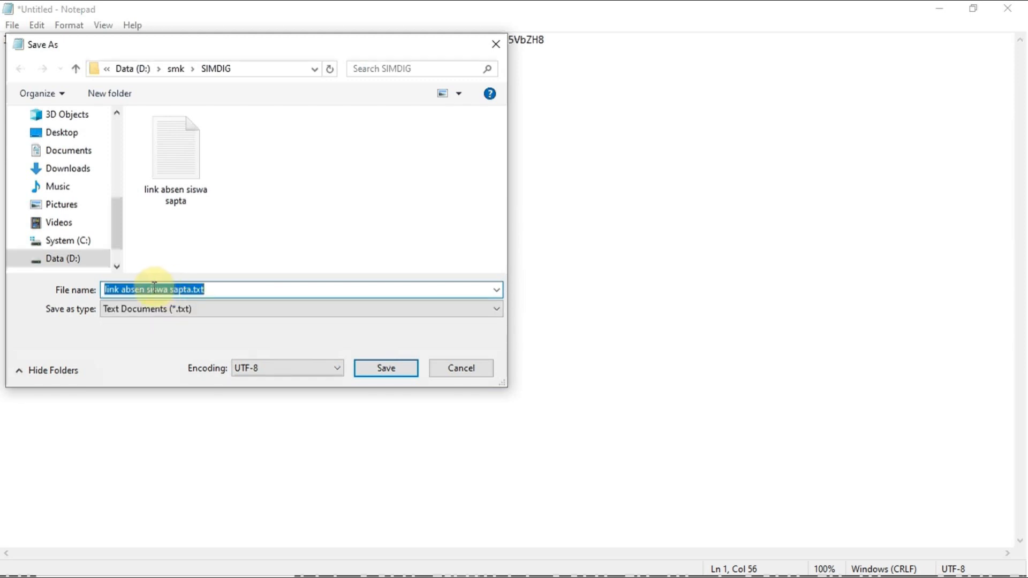
pyautogui.click(191, 289)
pyautogui.write('contoh')
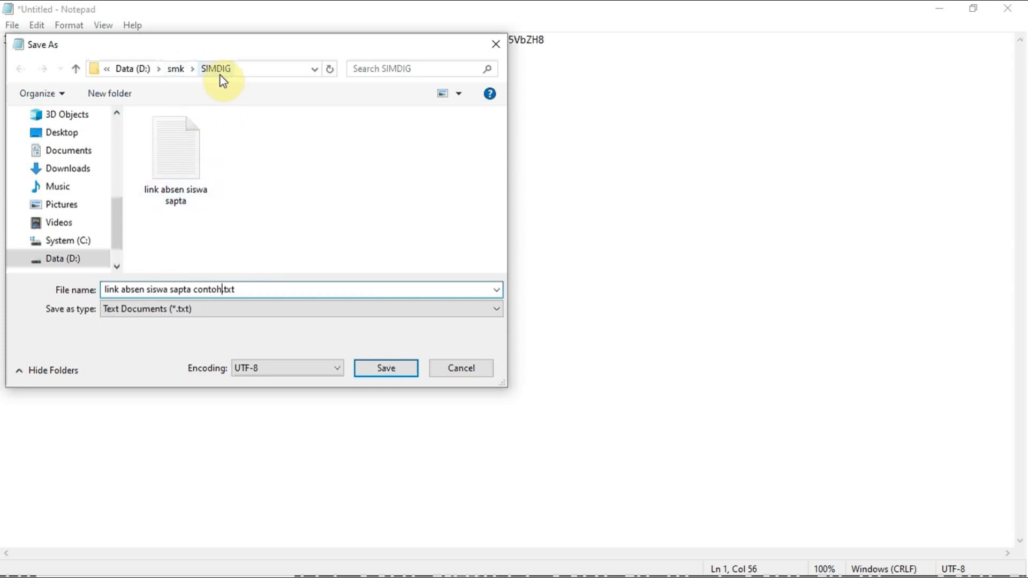
pyautogui.click(390, 369)
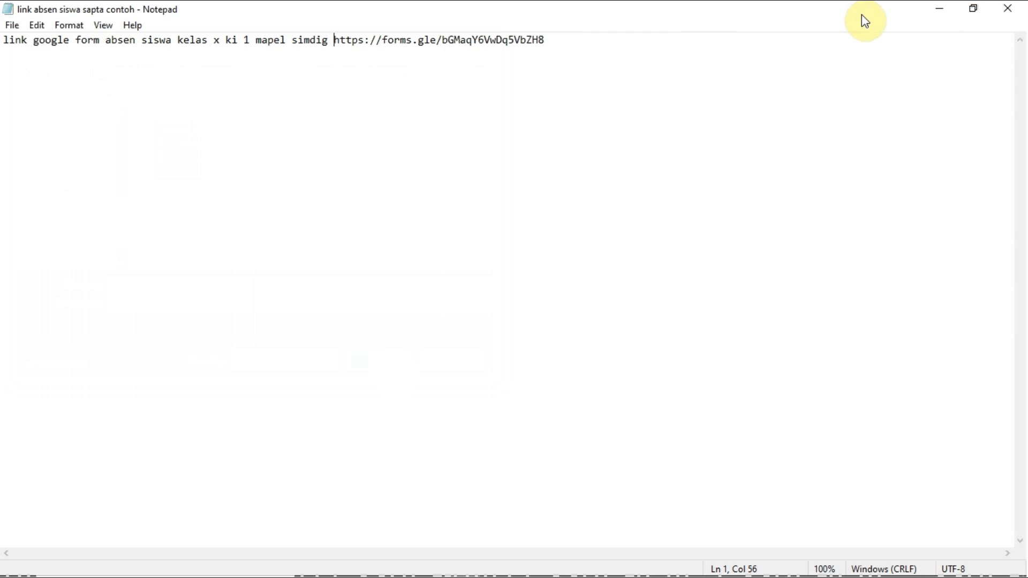
# - Minimize Notepad, return to the Edge browser and open the ABSEN folder in Drive Saya
pyautogui.click(942, 11)
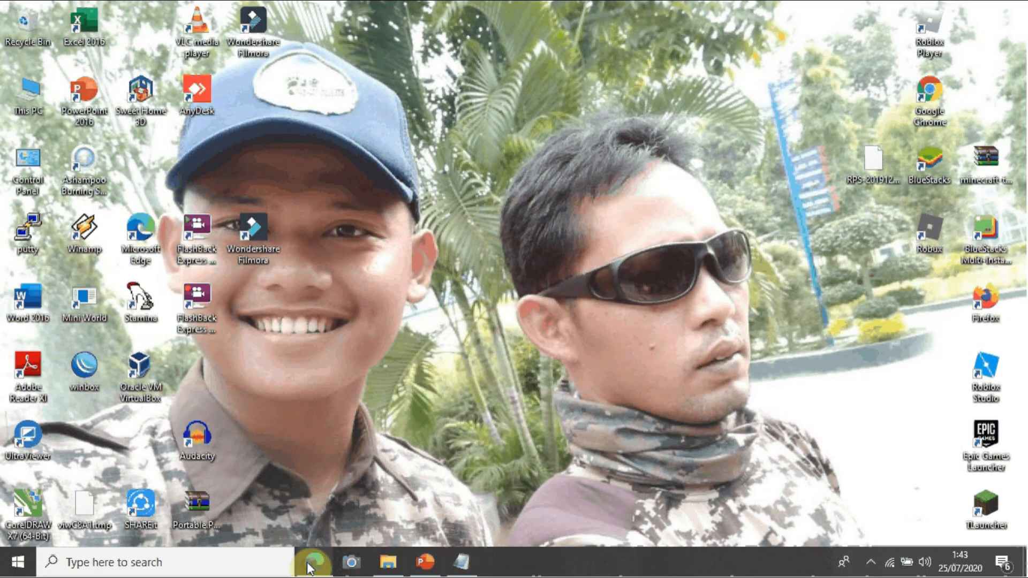
pyautogui.click(311, 564)
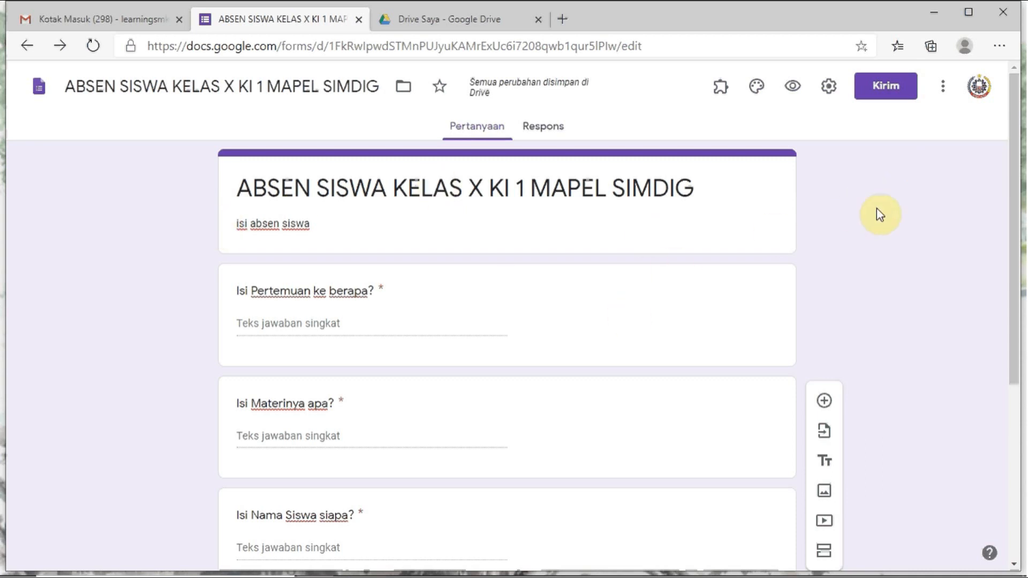
pyautogui.click(428, 20)
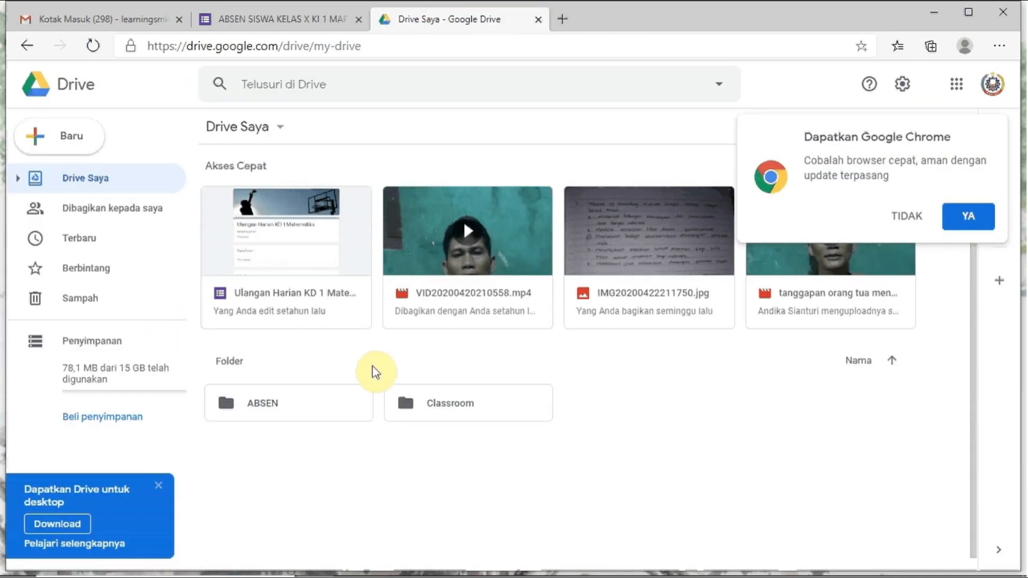
pyautogui.doubleClick(261, 410)
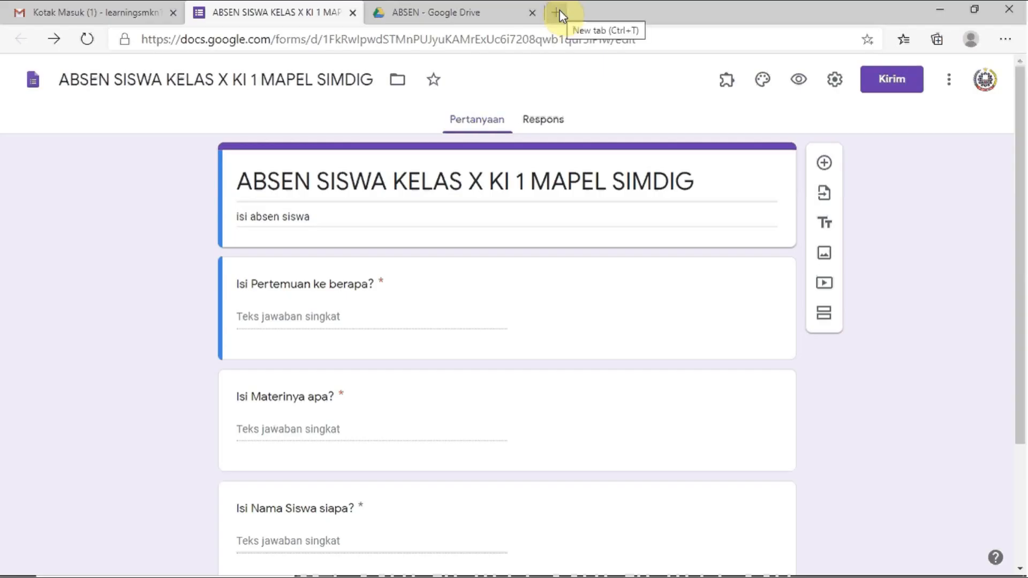
# - Open Google Classroom in a new browser tab and go to the Tugas Kelas page of class X KI 1
pyautogui.click(560, 15)
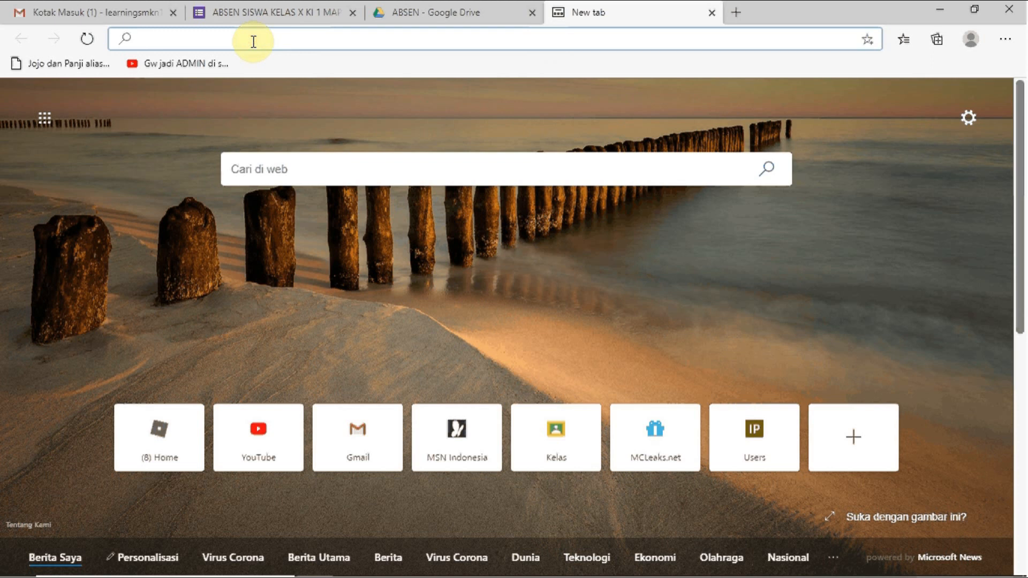
pyautogui.write('cla')
pyautogui.press('Return')
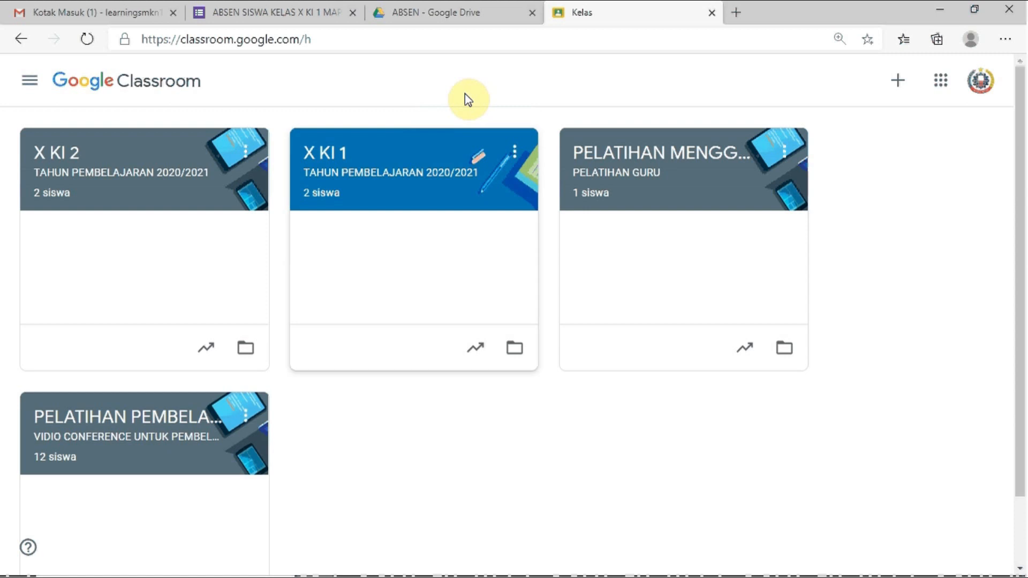
pyautogui.click(385, 161)
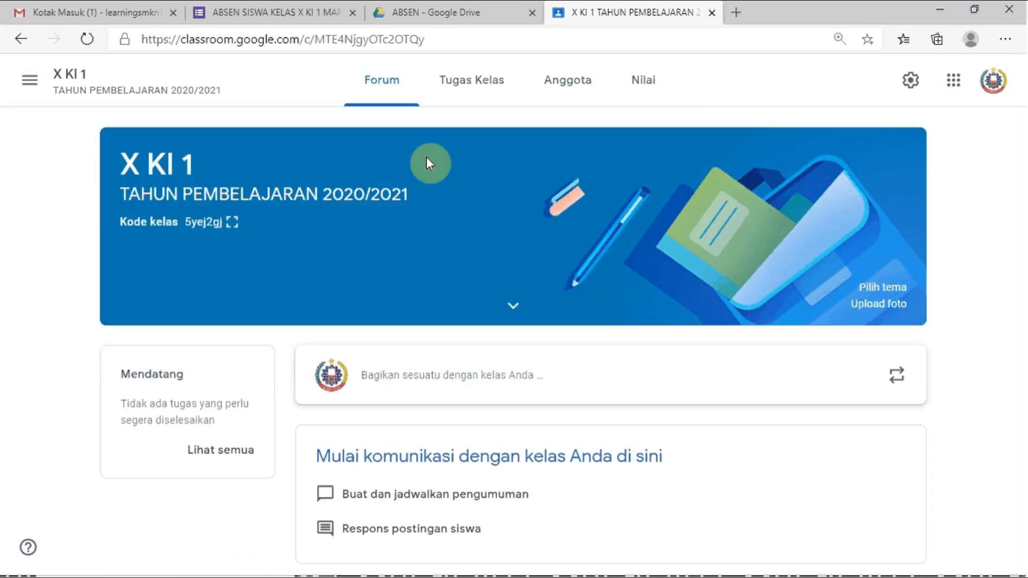
pyautogui.click(471, 86)
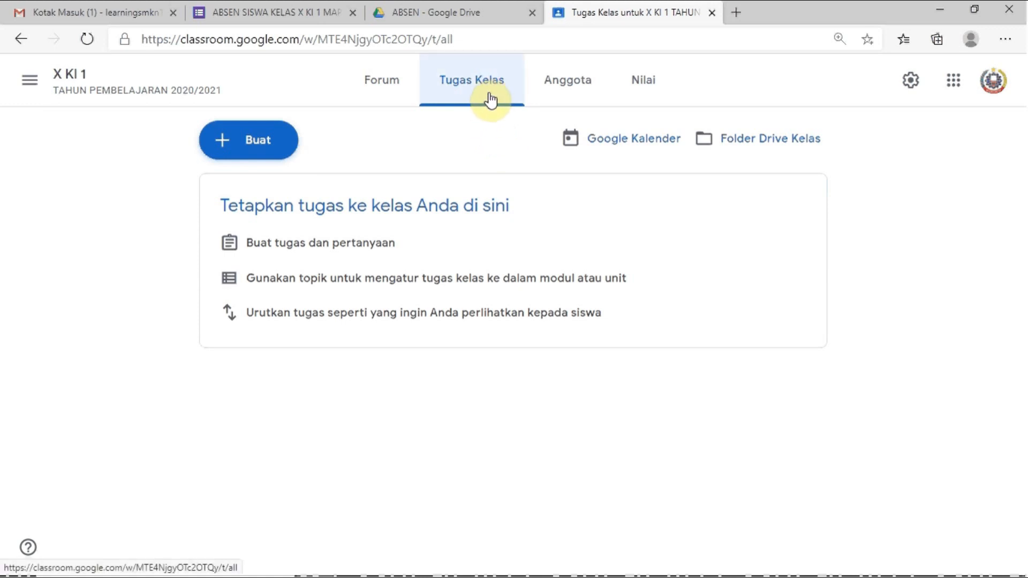
# - Add a topic named "SIMDIG" to the classwork of class X KI 1
pyautogui.click(261, 146)
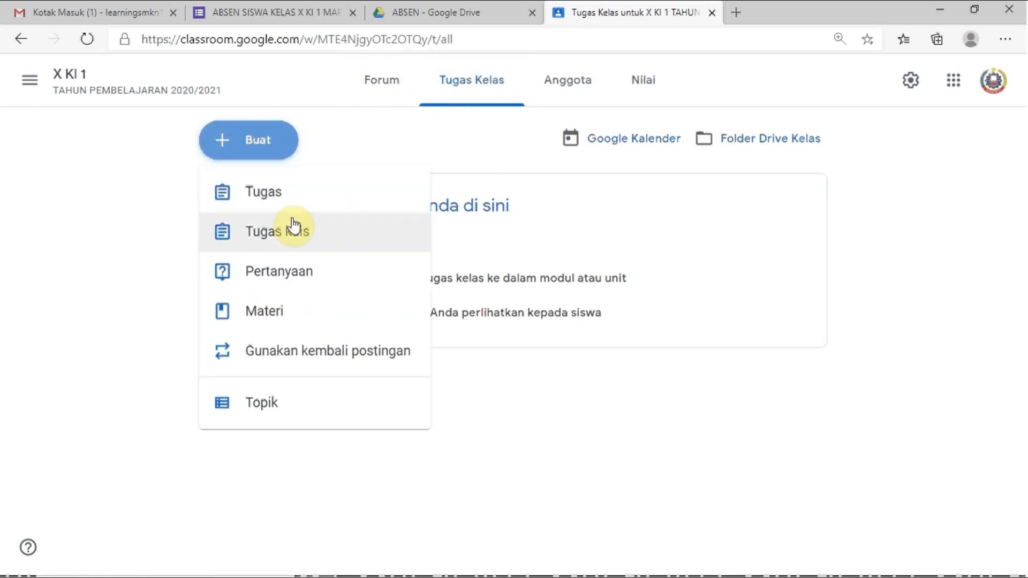
pyautogui.click(302, 410)
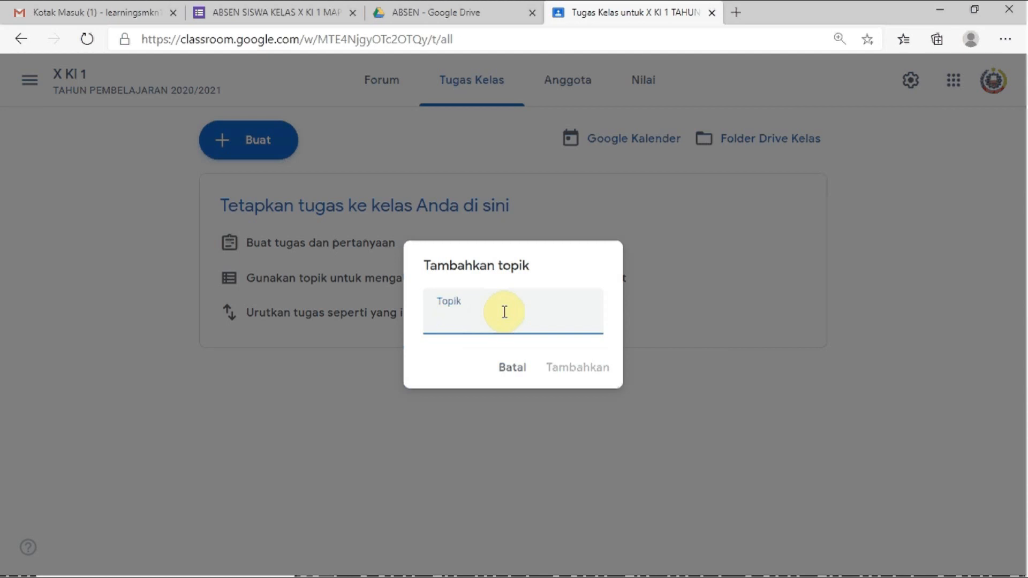
pyautogui.write('SIMDIG')
pyautogui.click(571, 369)
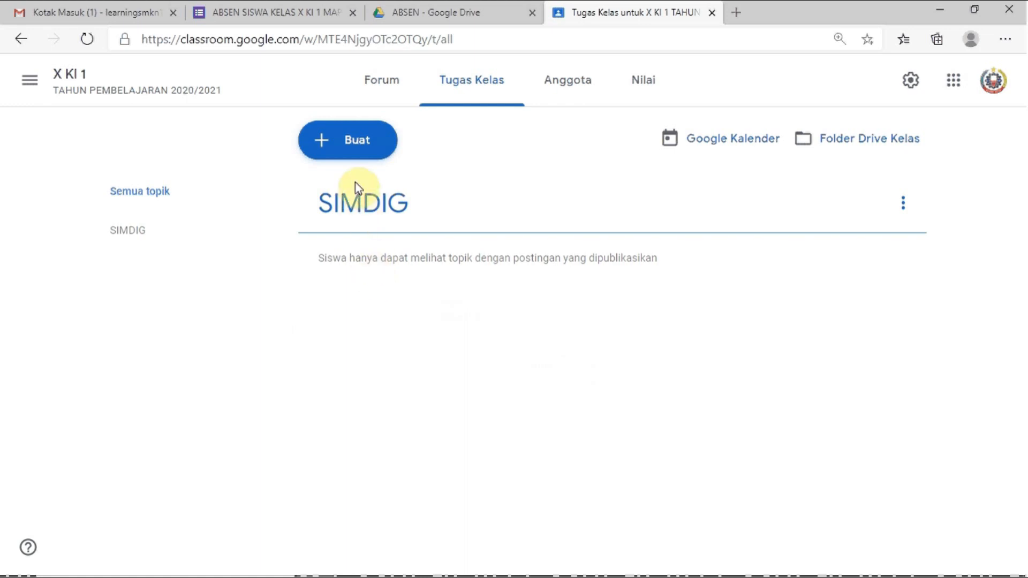
# - Create a new assignment (Tugas) titled "ABSEN SISWA KELAS X KI 1 MAPEL SIMDIG"
pyautogui.click(341, 150)
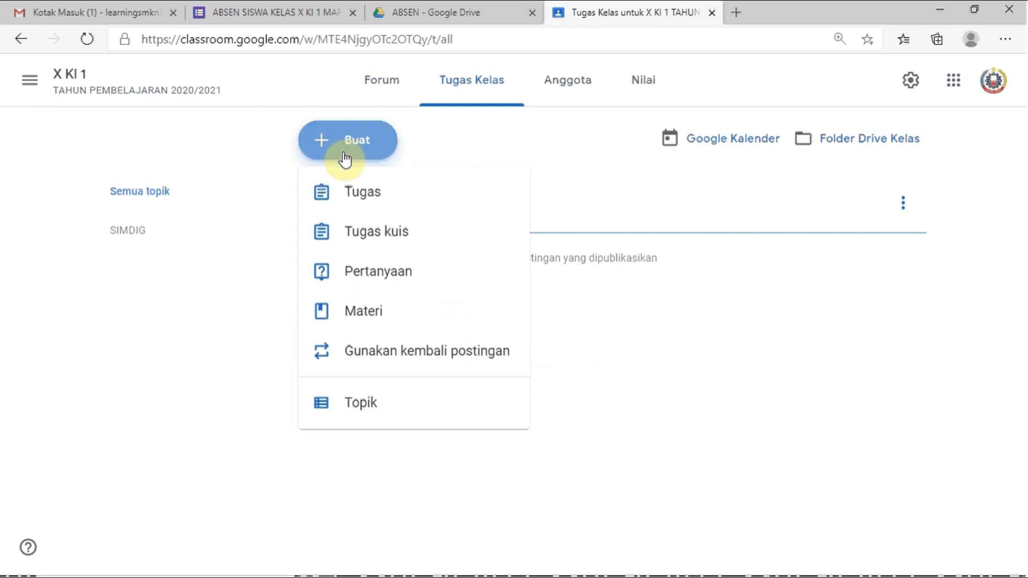
pyautogui.click(384, 202)
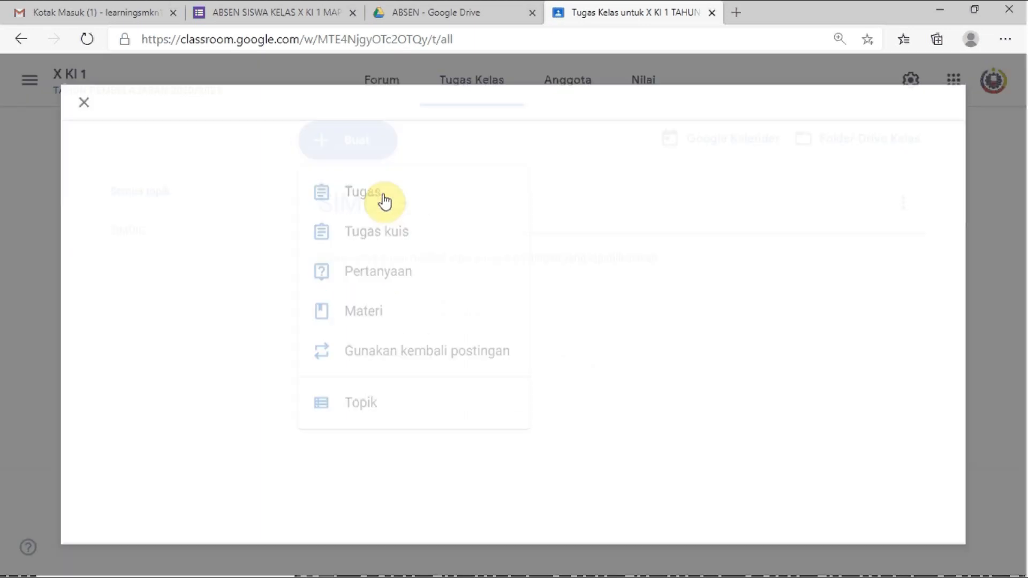
pyautogui.click(78, 154)
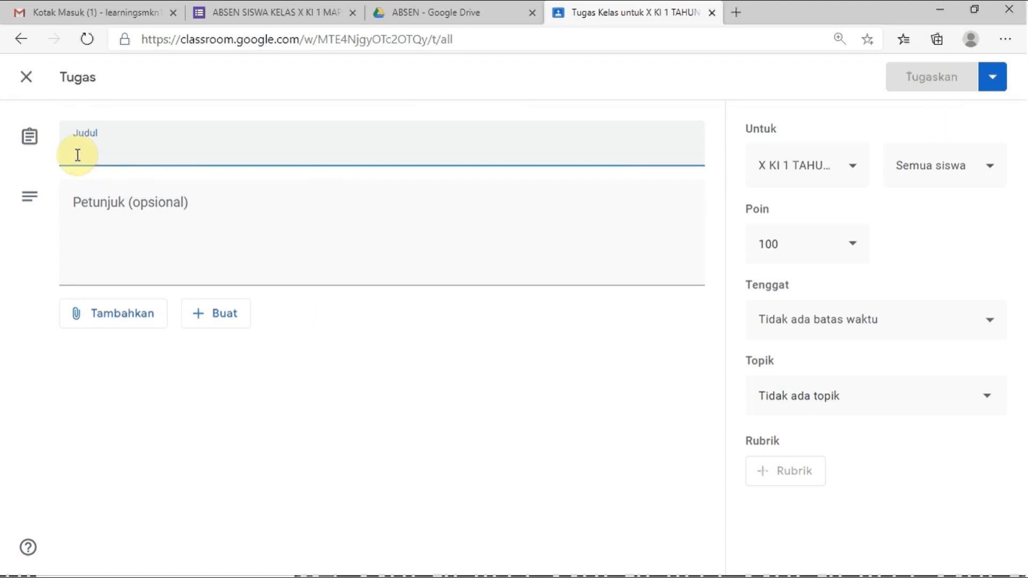
pyautogui.write('ISI ABSE')
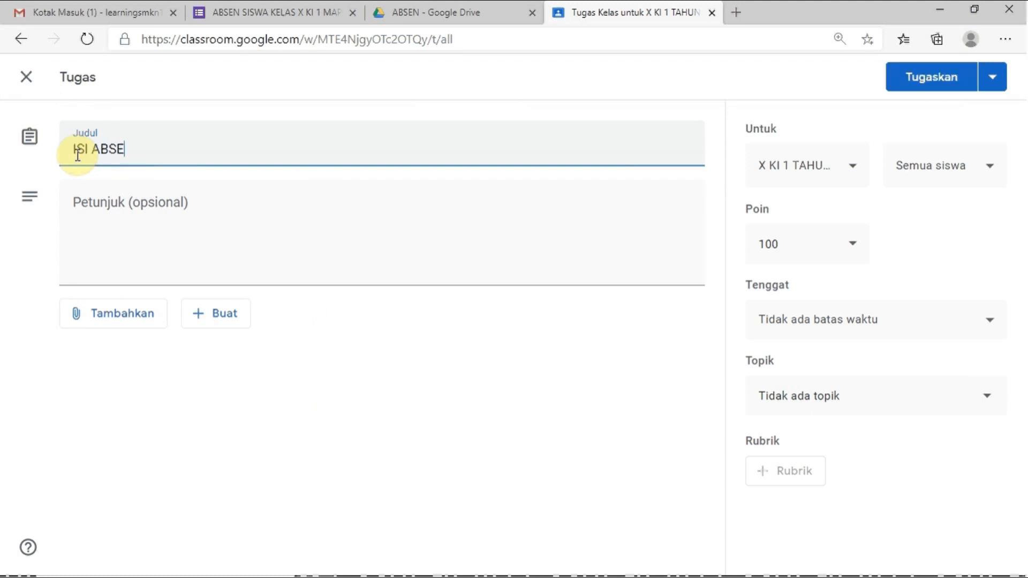
pyautogui.write('EN SI')
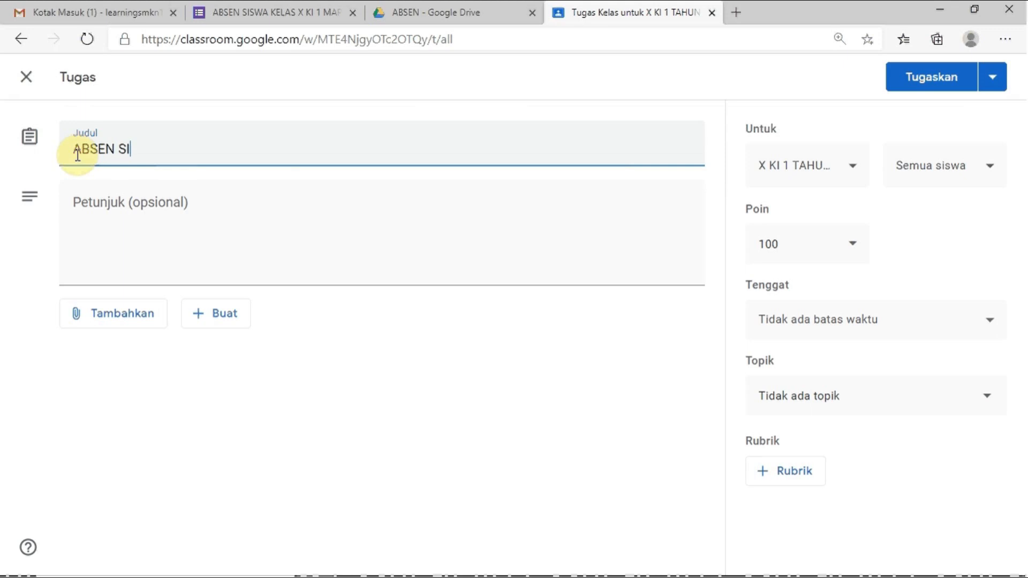
pyautogui.write('SWA KELAS X')
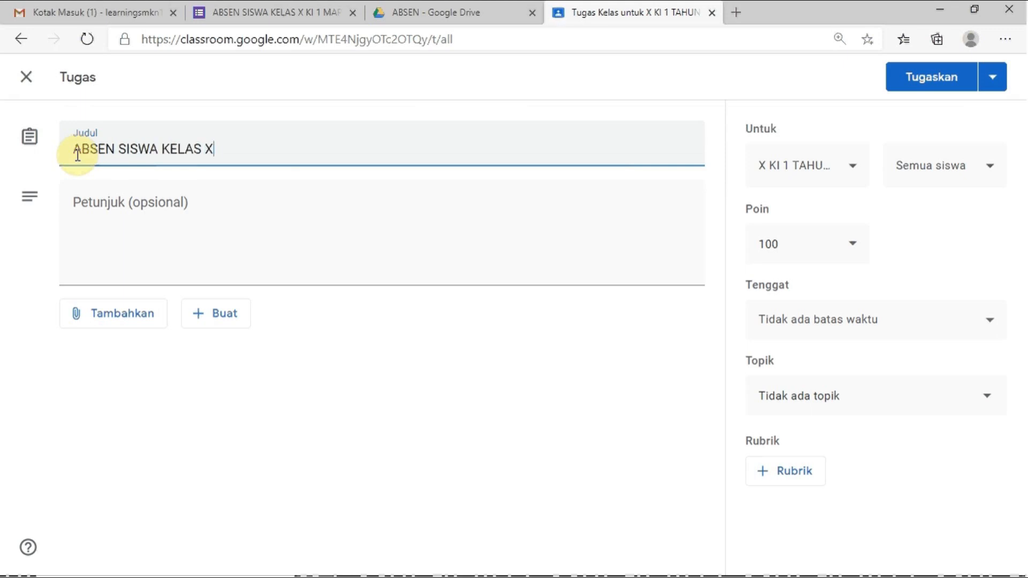
pyautogui.write(' KI 1 MAPEL SIMDIG')
# - Enter the assignment instructions "klik link absen siswa, isi absen siswa sesuai form yang diminta, setelah selesai silahkan kirim"
pyautogui.click(83, 201)
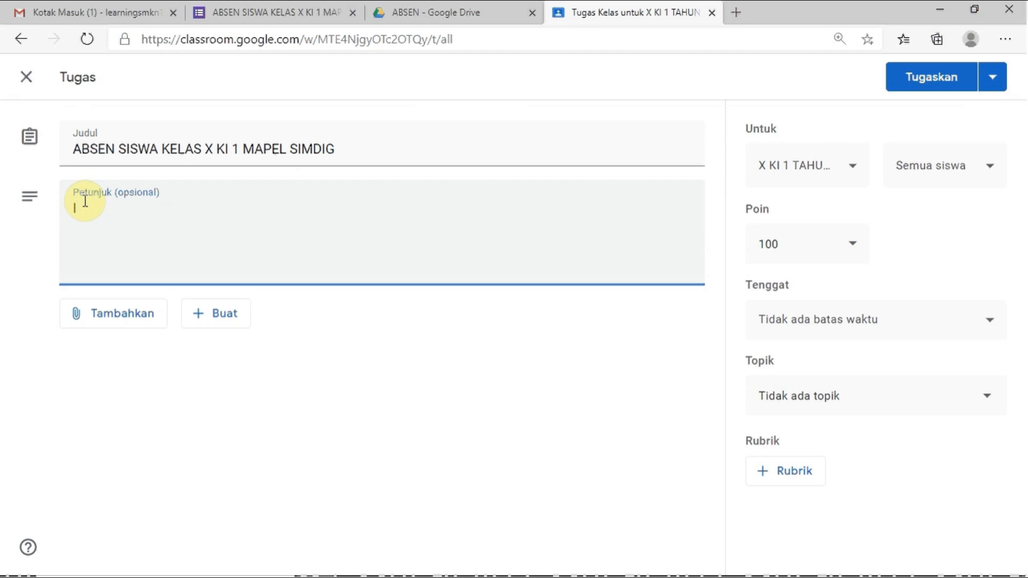
pyautogui.write('Isi absen siswa sesuai form yang diminta')
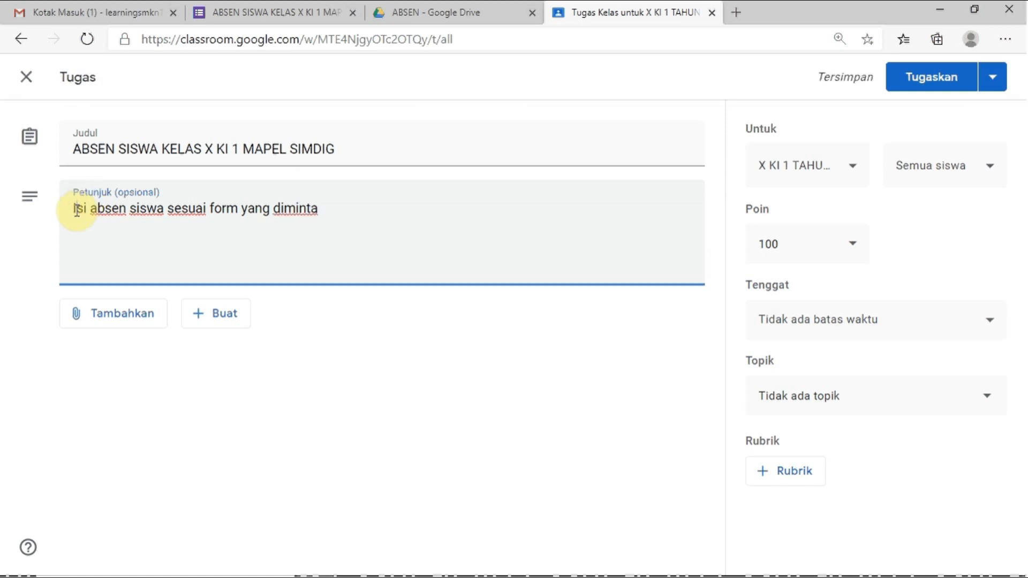
pyautogui.click(76, 208)
pyautogui.press('BackSpace')
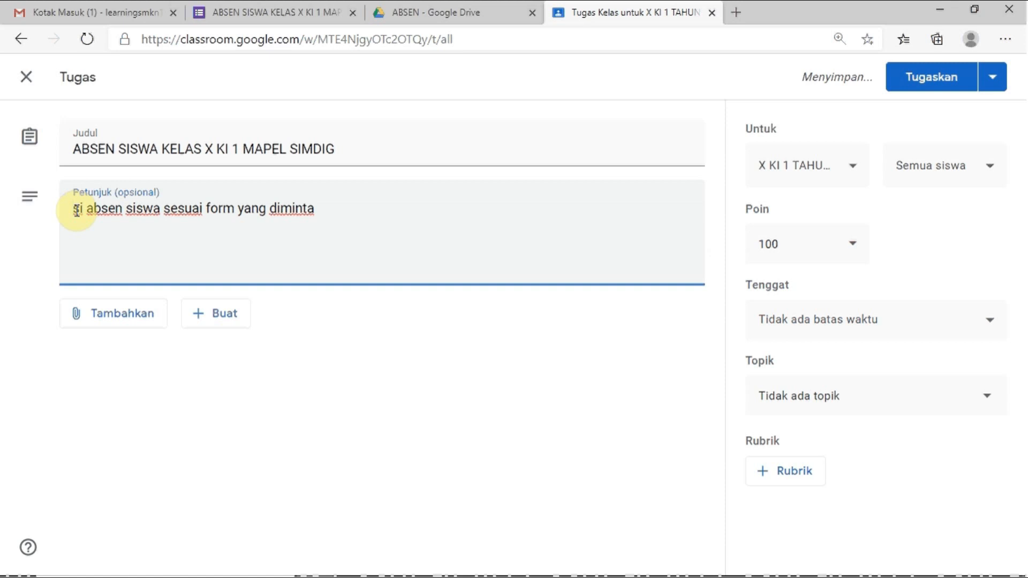
pyautogui.write('Klik link ab')
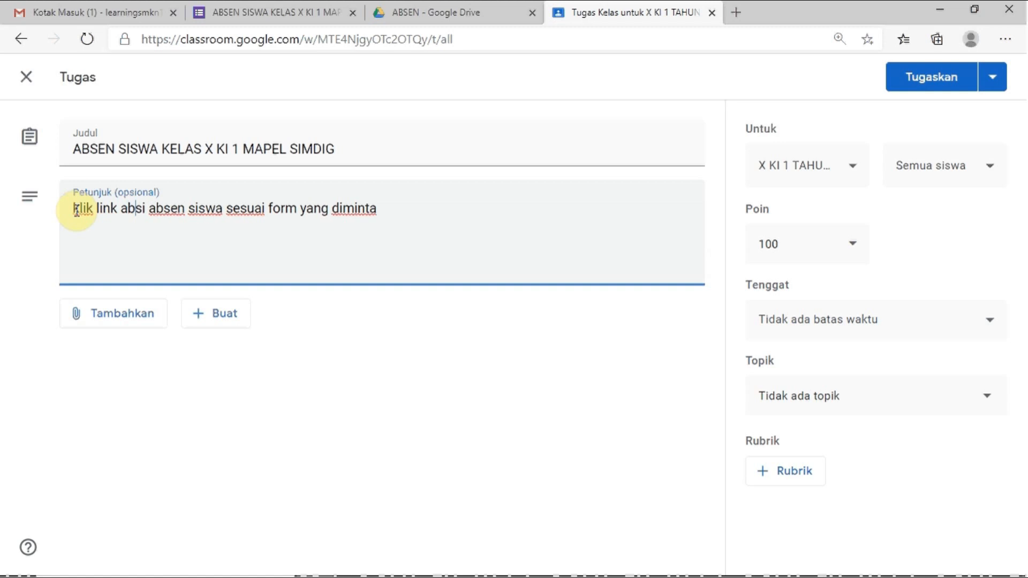
pyautogui.write('sen siswa')
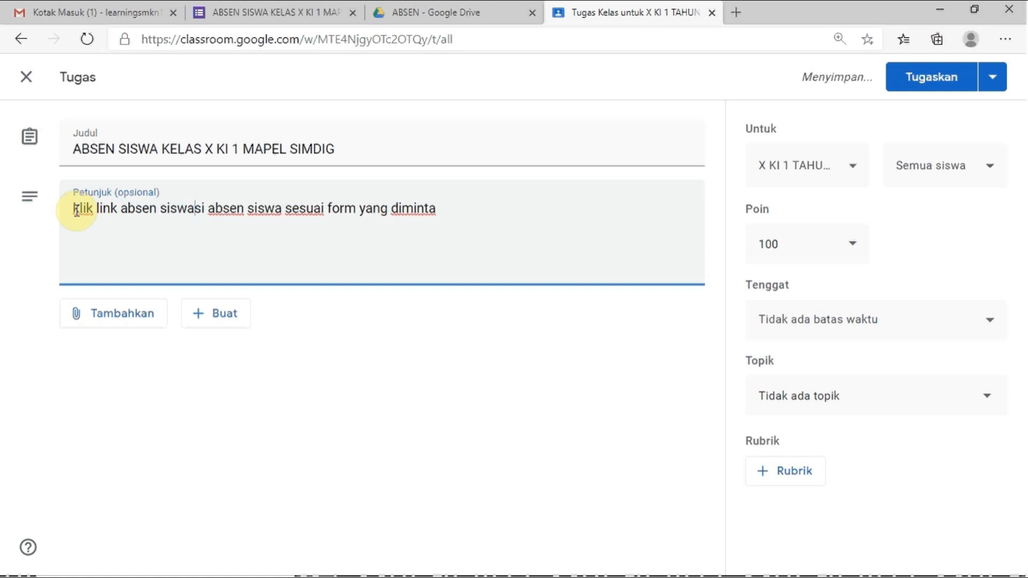
pyautogui.write(', i')
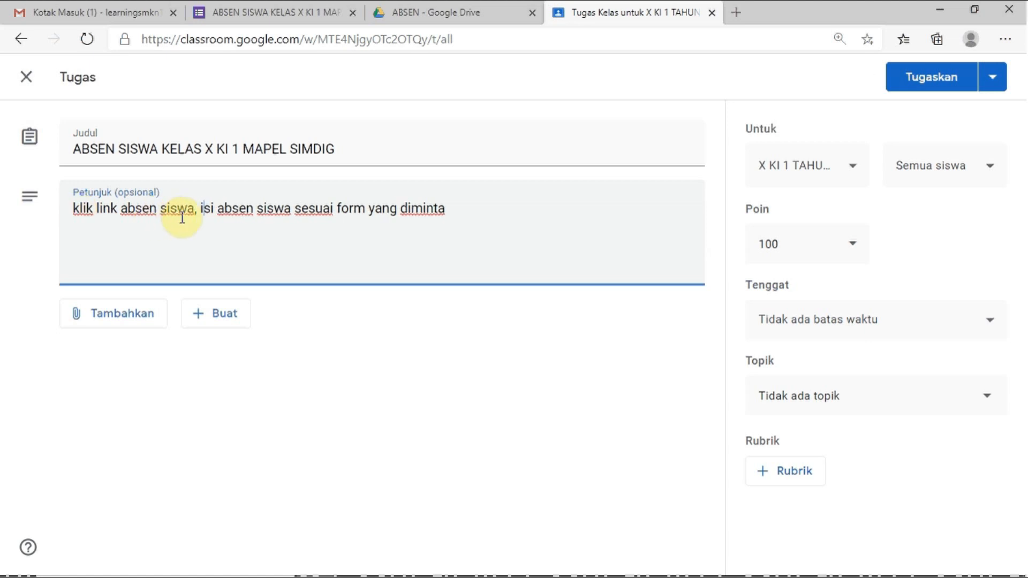
pyautogui.click(467, 207)
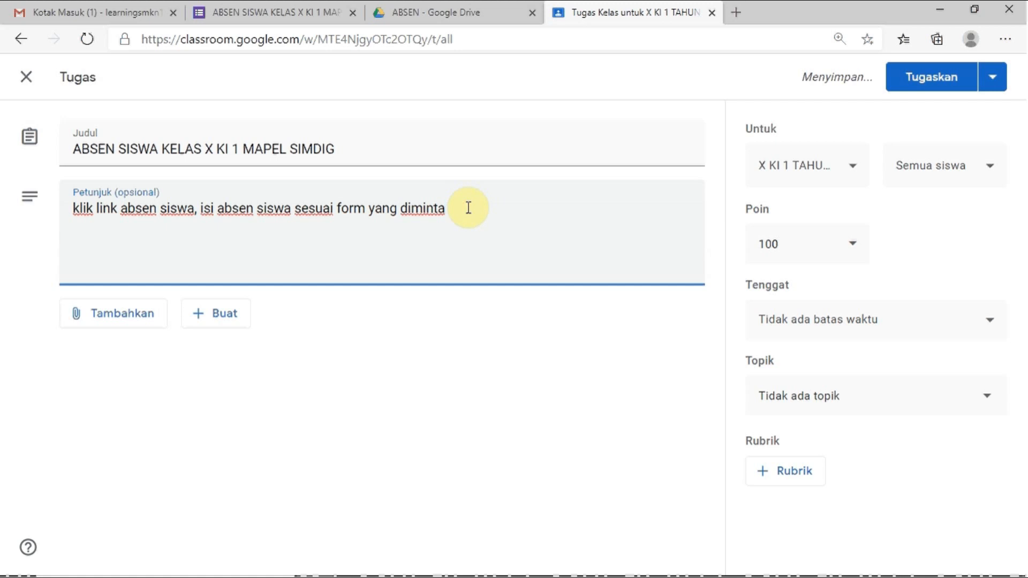
pyautogui.write(', setelah selesai silahk')
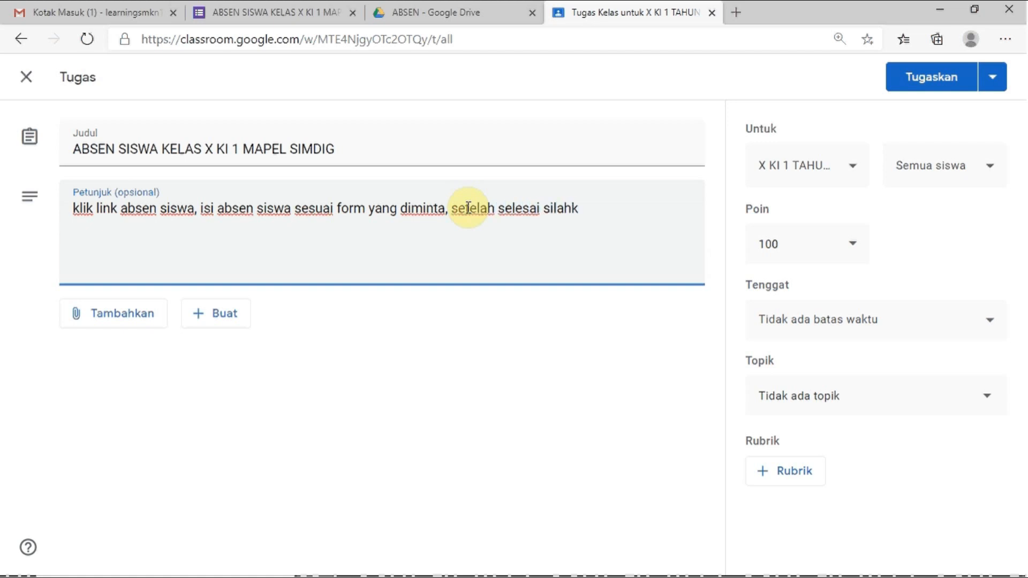
pyautogui.write('an kirim')
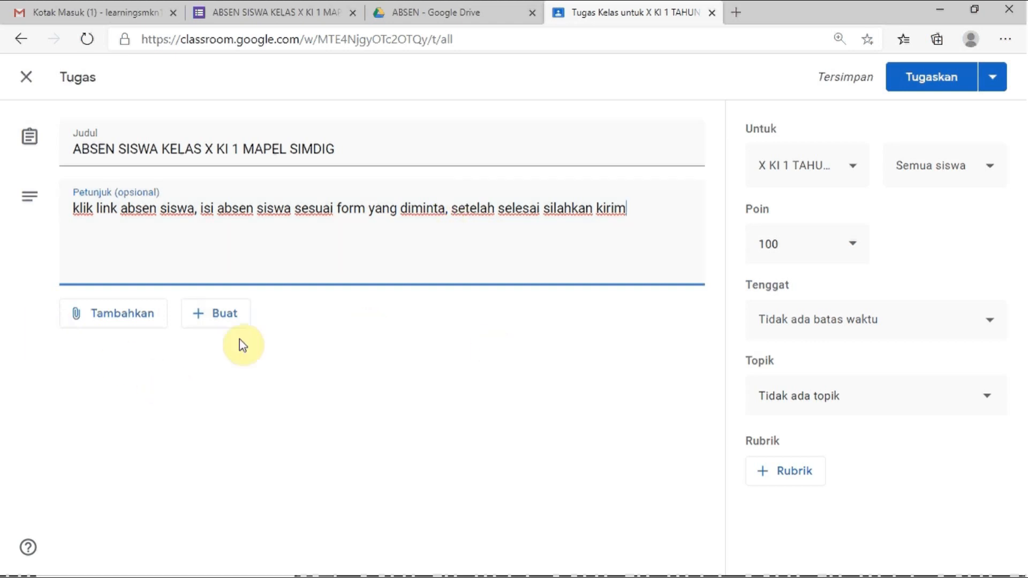
pyautogui.click(124, 316)
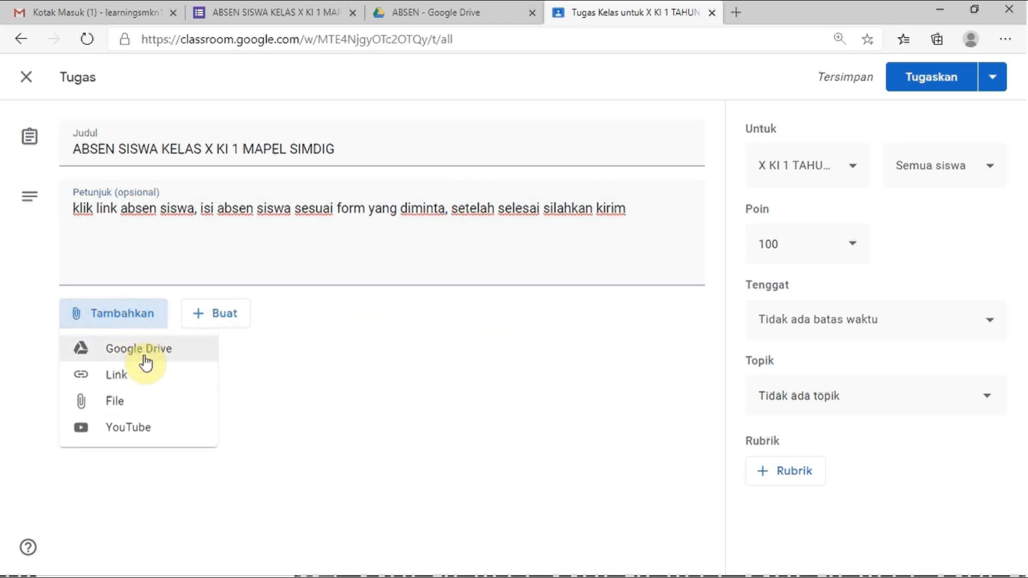
pyautogui.click(144, 376)
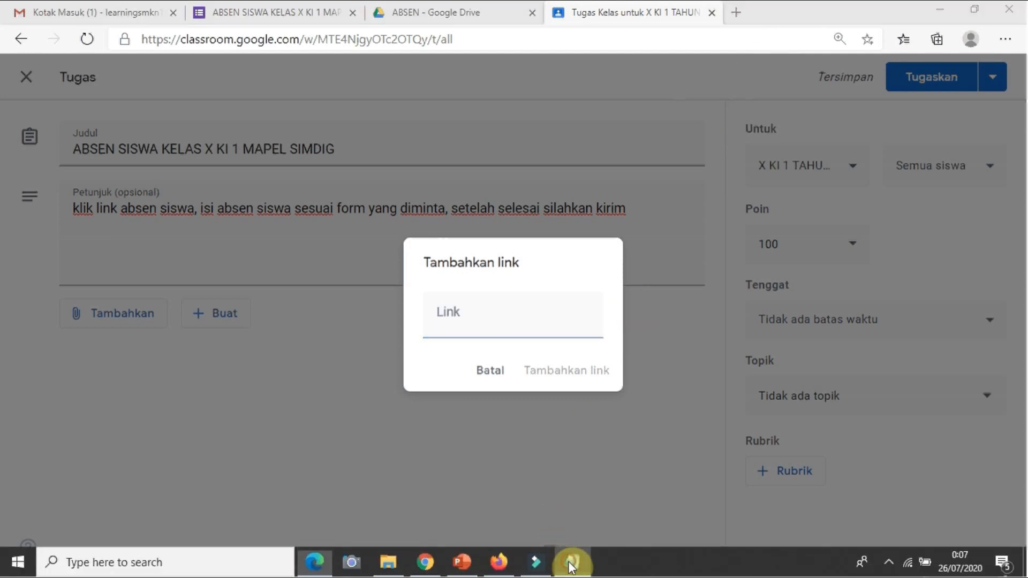
pyautogui.click(570, 561)
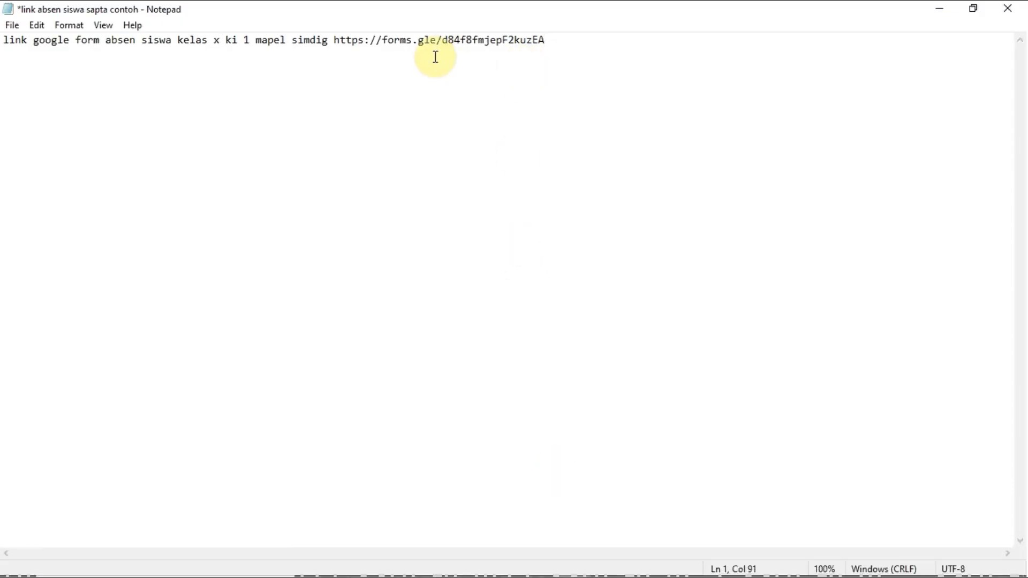
pyautogui.doubleClick(336, 40)
pyautogui.keyDown('shift'); pyautogui.click(556, 45); pyautogui.keyUp('shift')
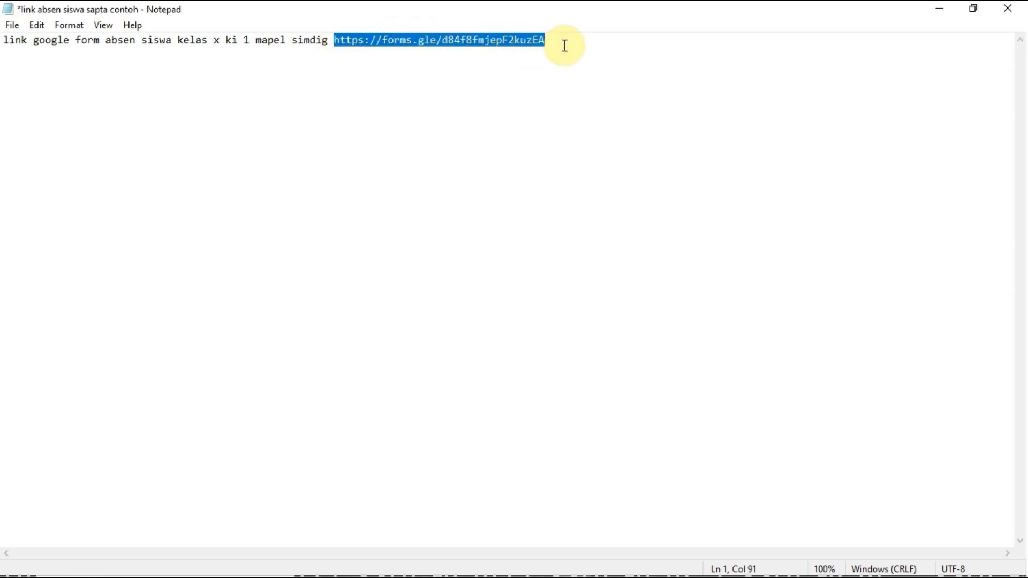
pyautogui.click(938, 9)
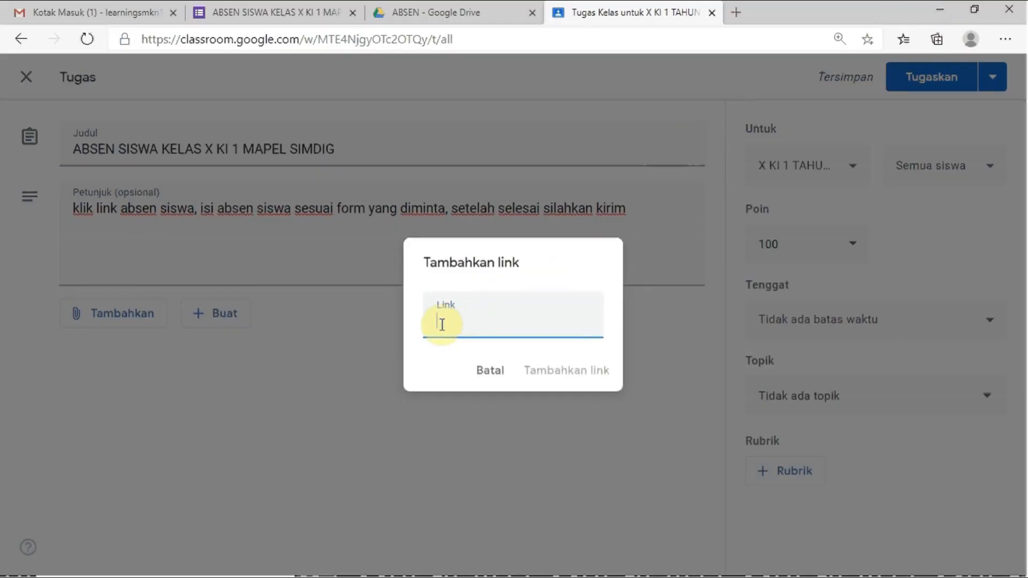
pyautogui.hotkey('ctrl', 'v')
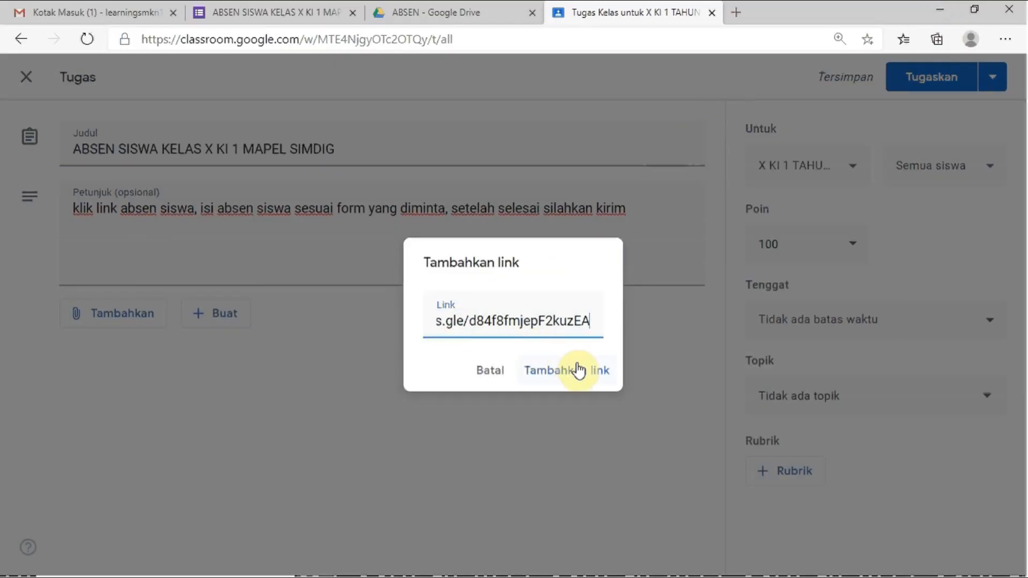
pyautogui.click(576, 378)
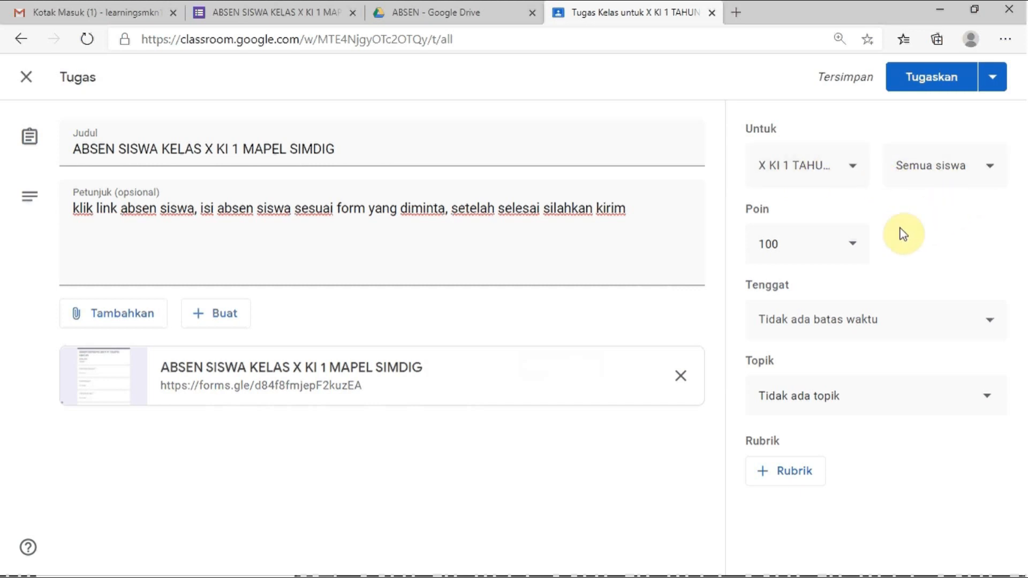
# - Set the assignment's points to "Tidak dinilai" and its due date to 1 Agu 2020
pyautogui.click(854, 245)
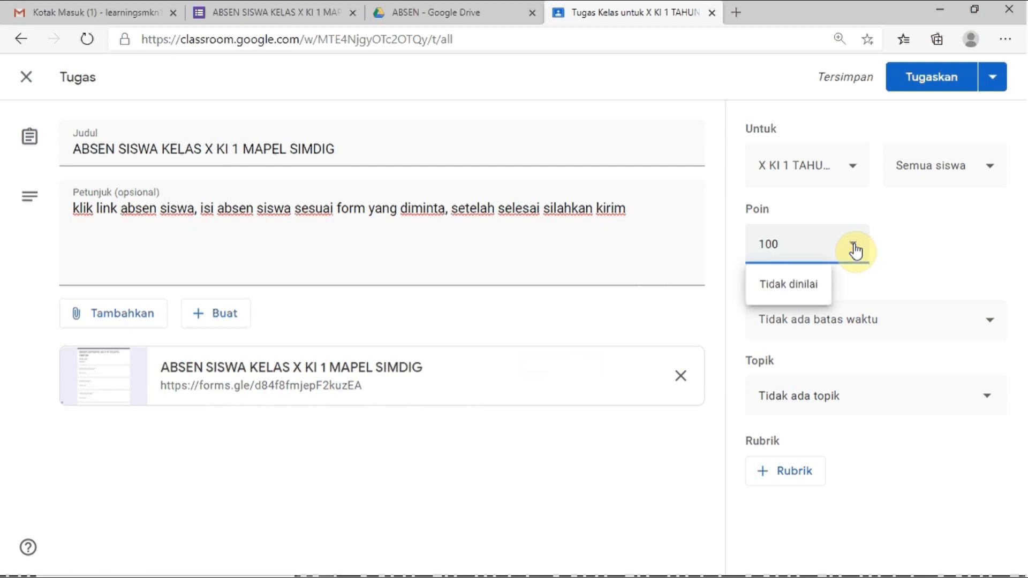
pyautogui.click(802, 281)
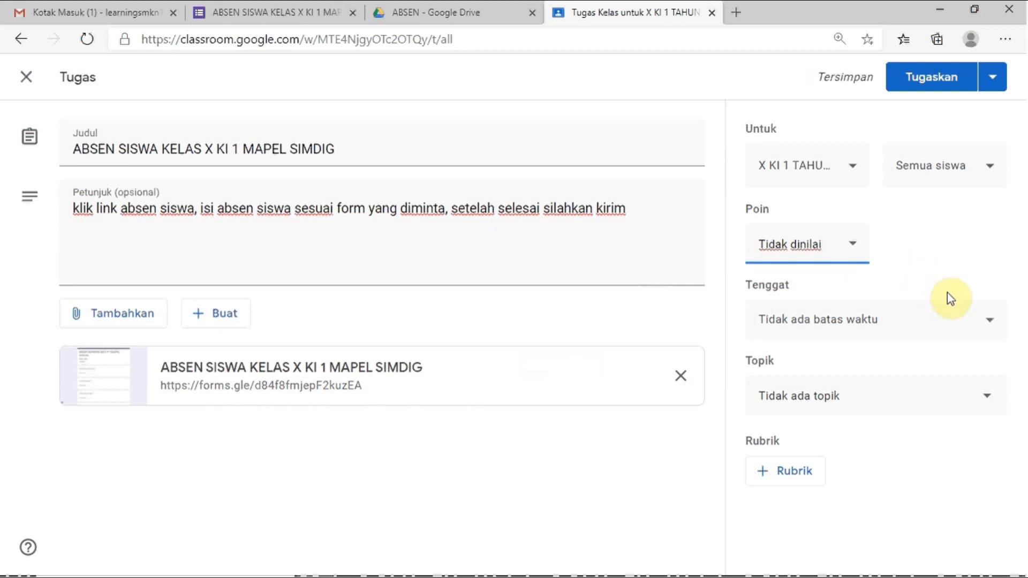
pyautogui.click(989, 326)
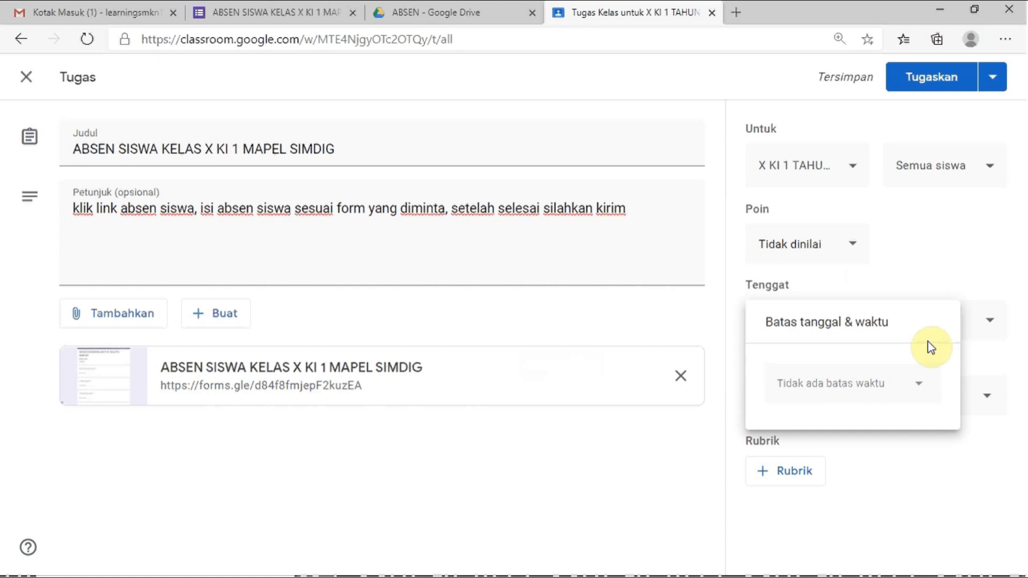
pyautogui.click(919, 387)
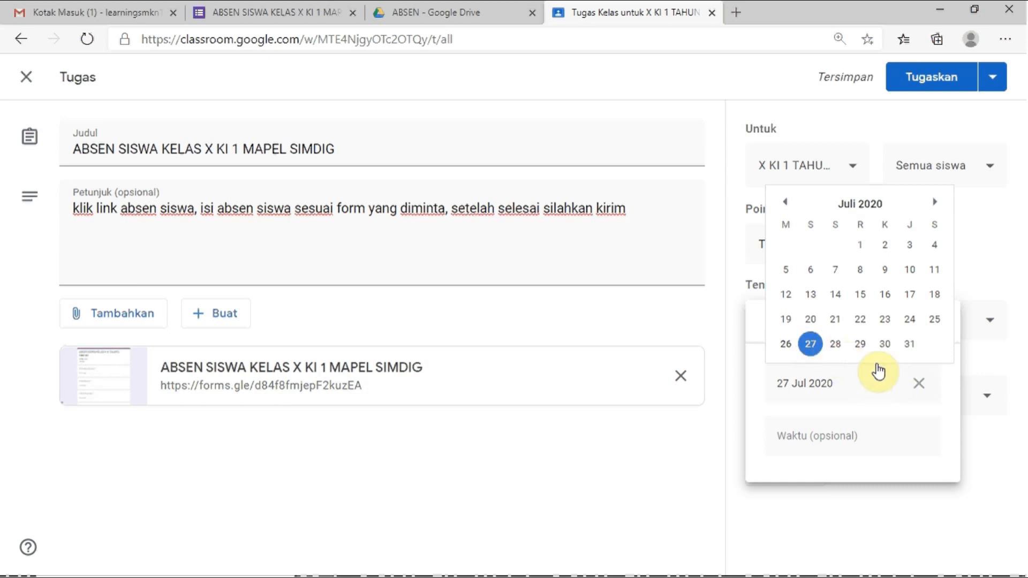
pyautogui.click(933, 202)
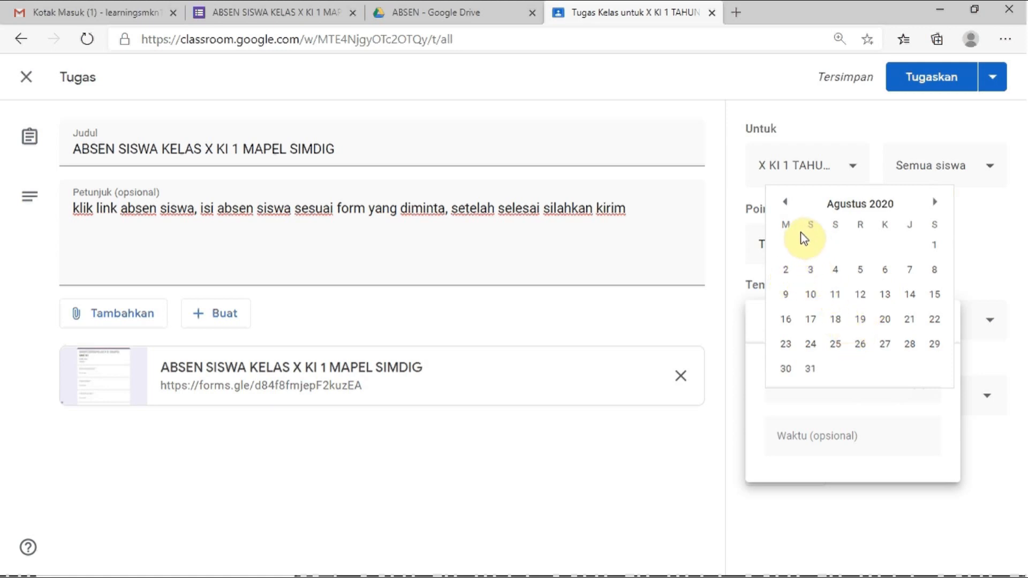
pyautogui.click(785, 202)
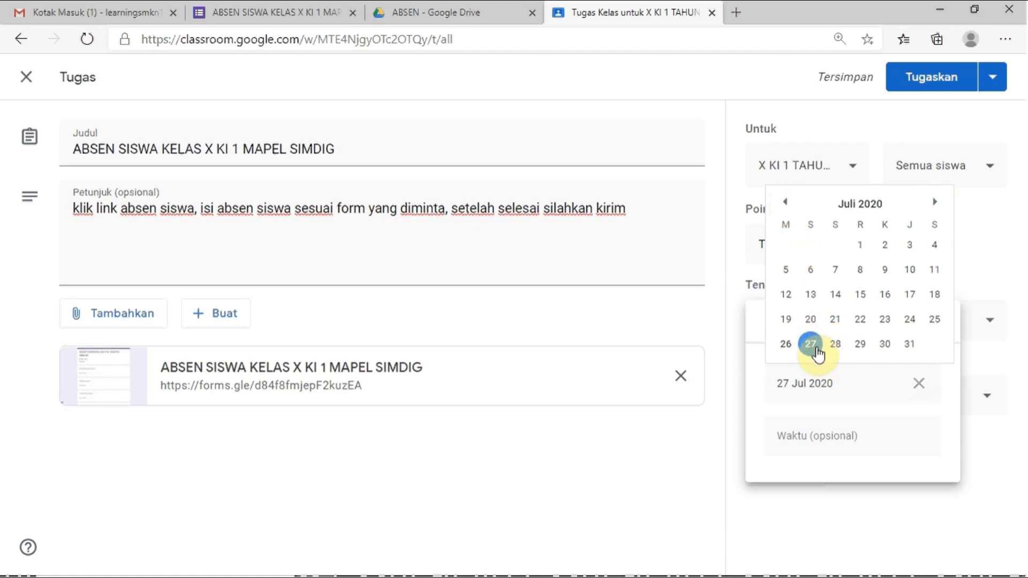
pyautogui.moveTo(889, 568)
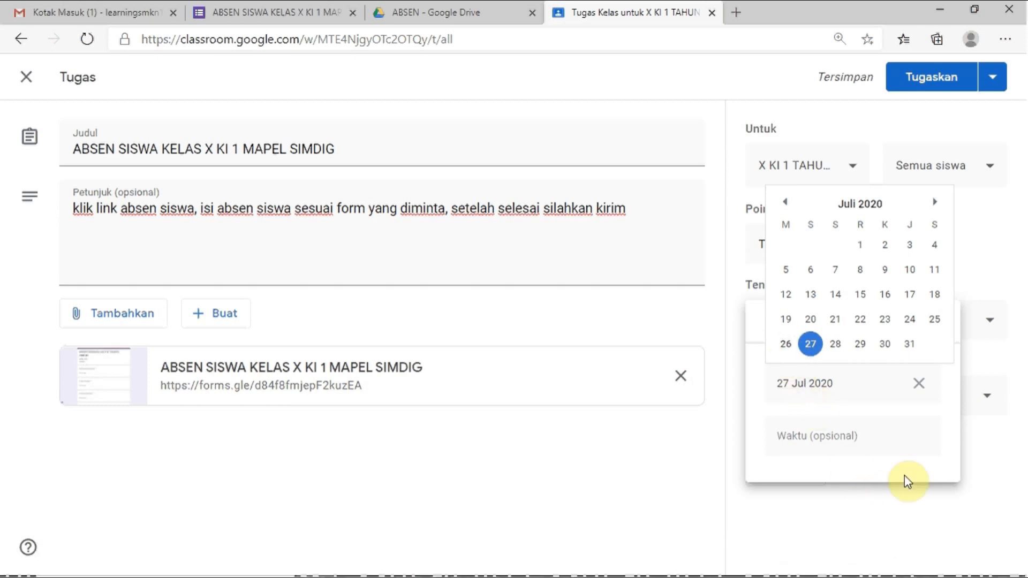
pyautogui.moveTo(924, 575)
pyautogui.click(933, 202)
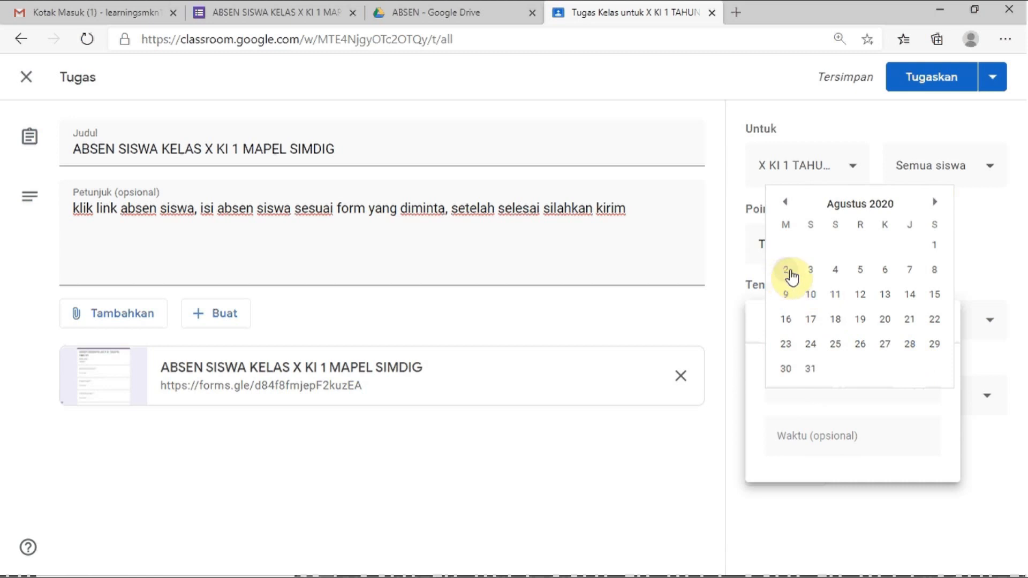
pyautogui.click(932, 245)
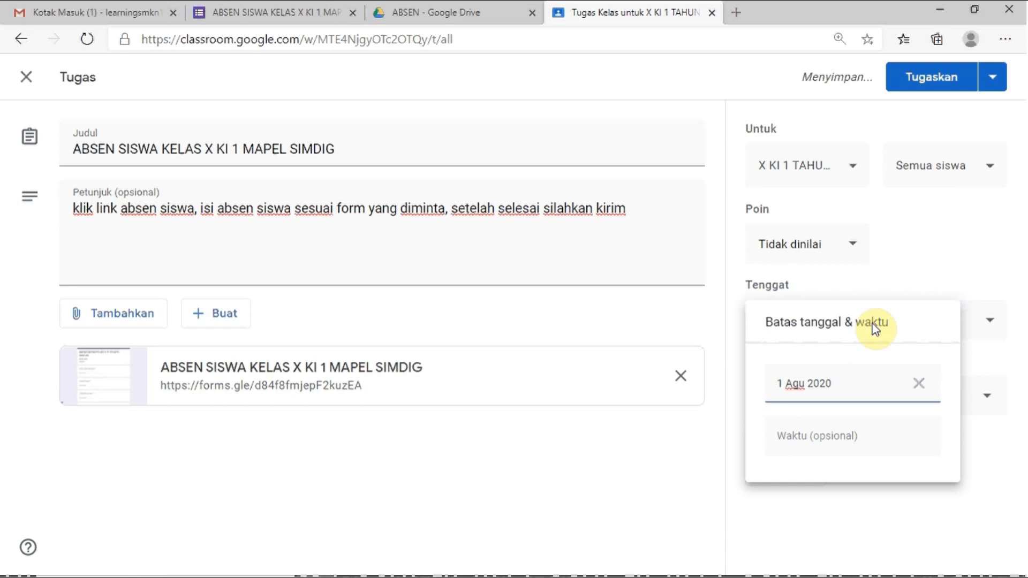
# - Set the due time to 23.59 and assign the topic SIMDIG to the assignment
pyautogui.click(810, 436)
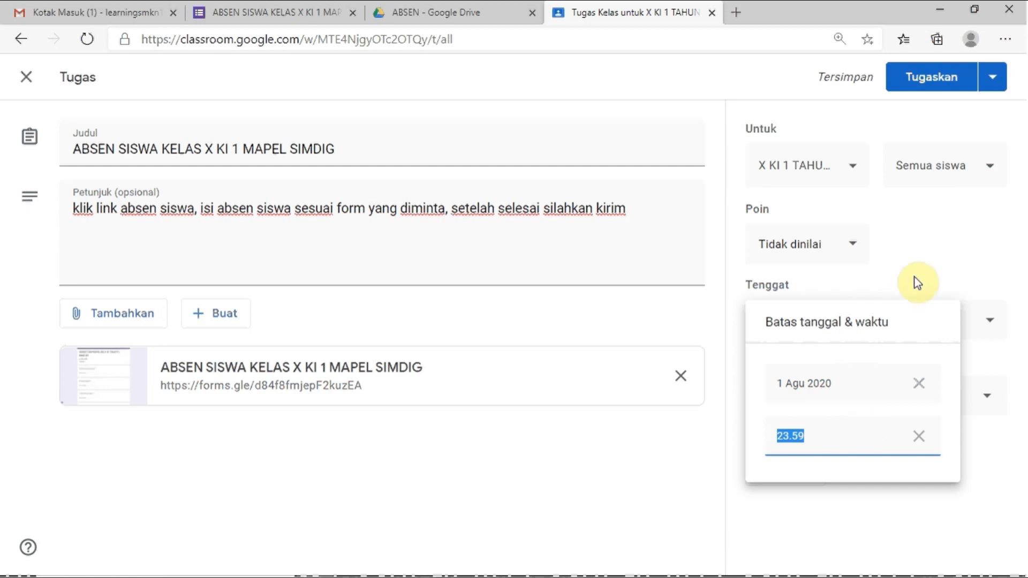
pyautogui.click(931, 246)
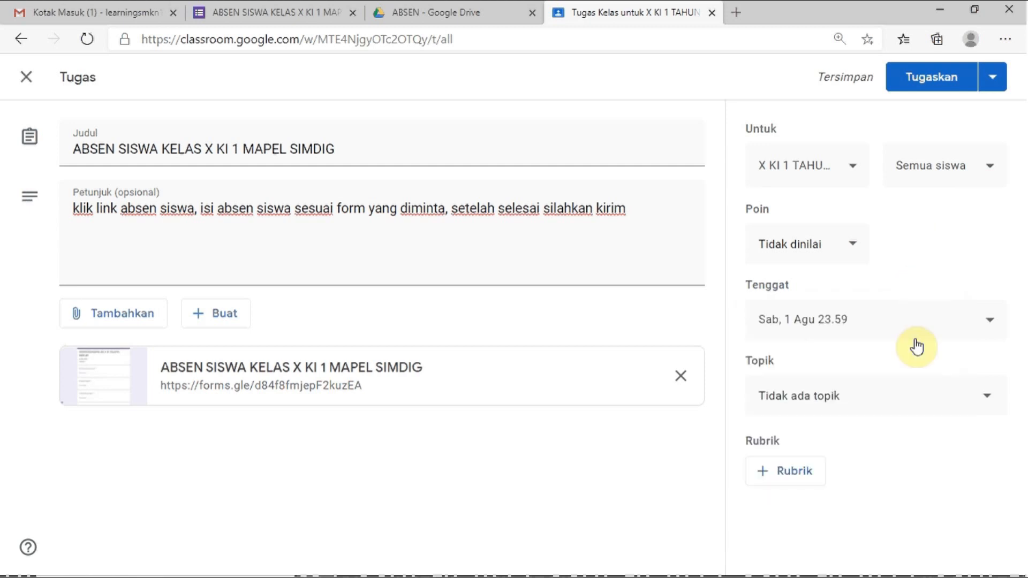
pyautogui.click(987, 397)
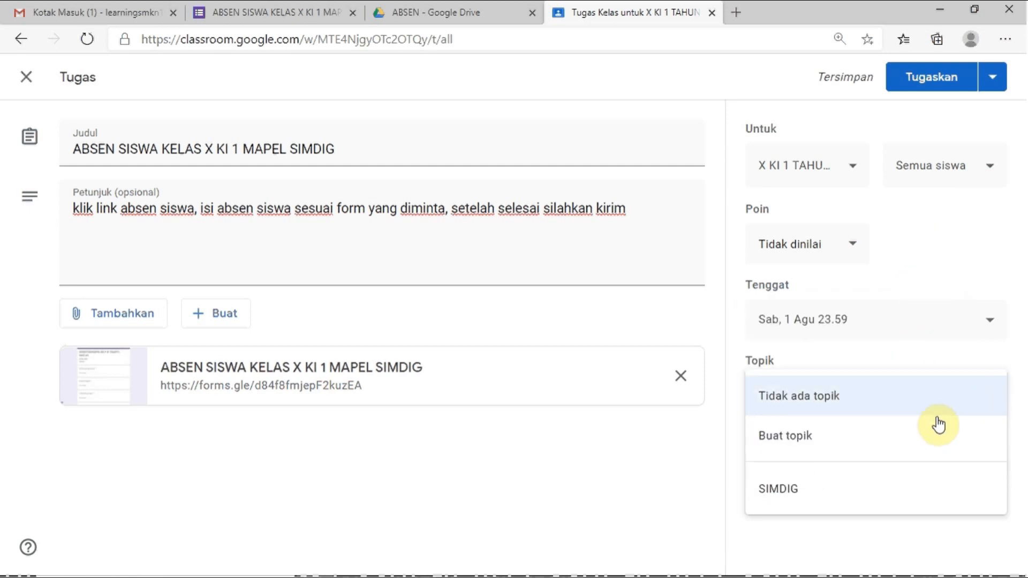
pyautogui.click(804, 496)
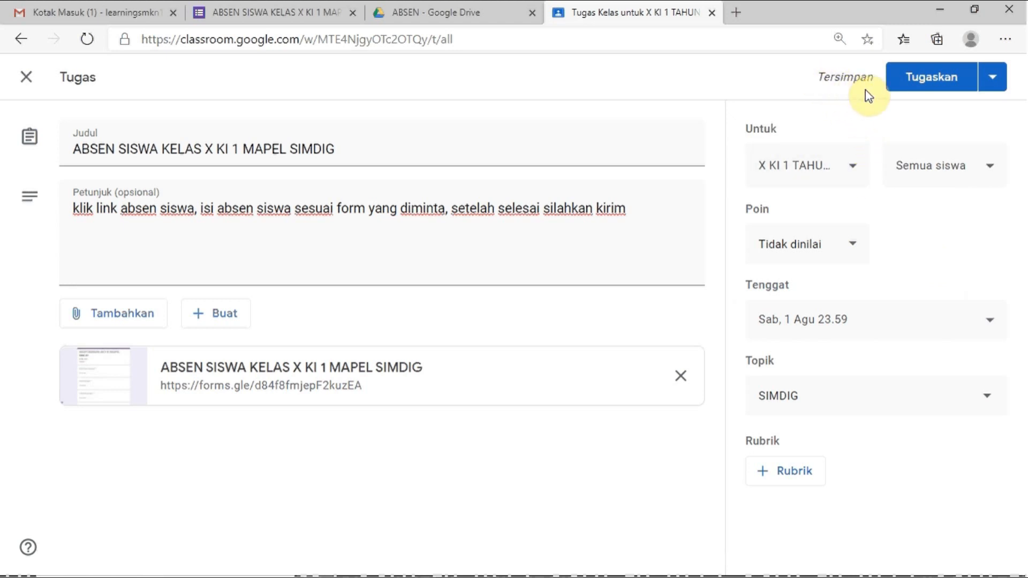
# - Publish the attendance assignment to class X KI 1 and view the class's members
pyautogui.click(923, 81)
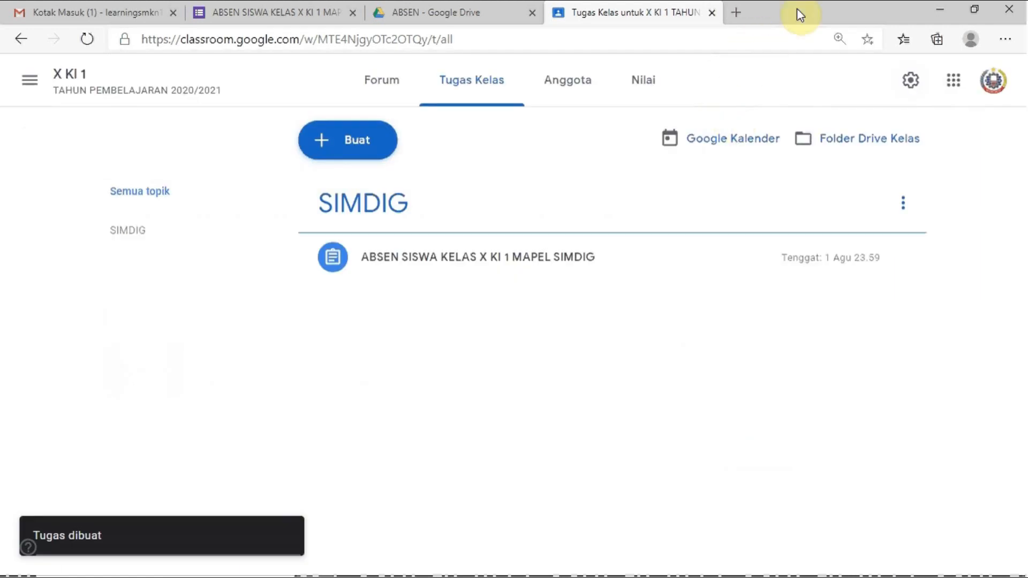
pyautogui.click(568, 84)
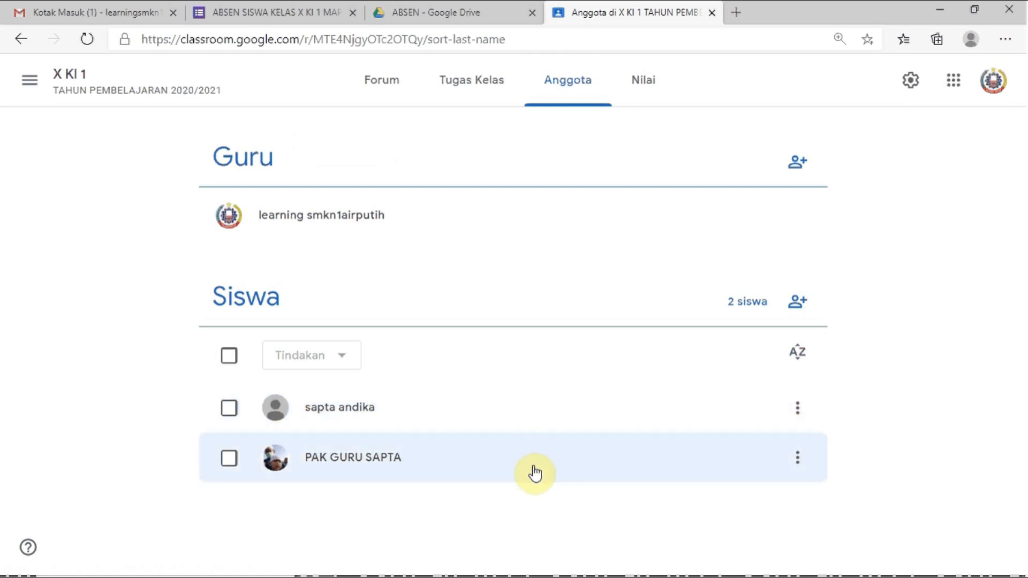
# - Switch to Chrome, go to classroom.google.com and open the class X KI 1 TAHUN PEMBELAJARAN 2020/2021 as a student
pyautogui.moveTo(598, 573)
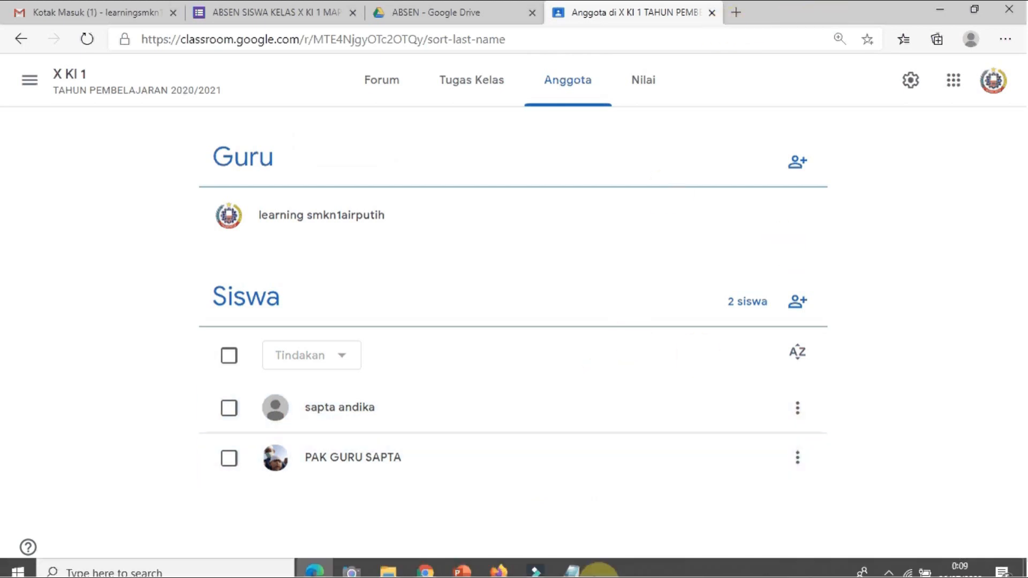
pyautogui.click(424, 563)
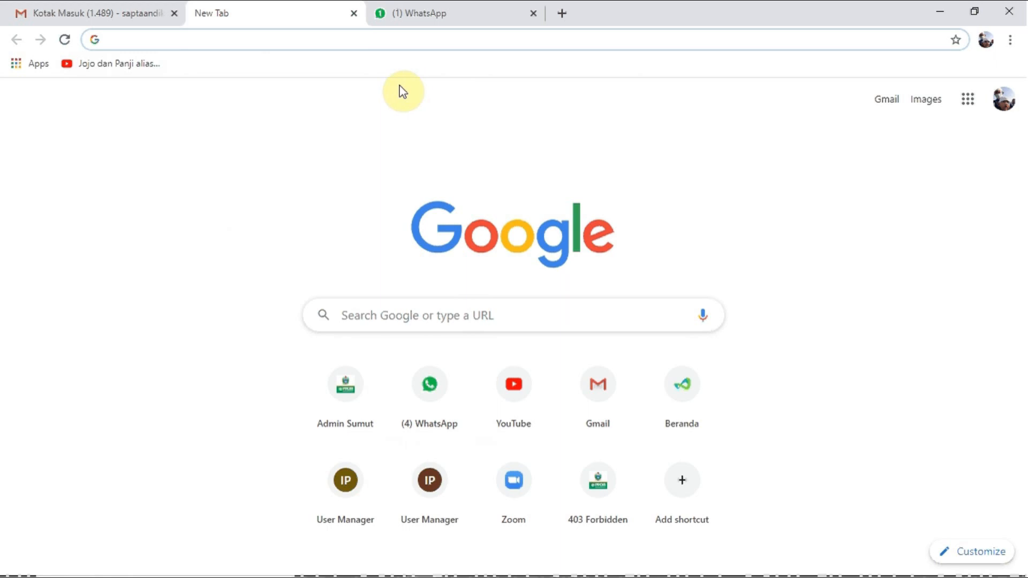
pyautogui.click(200, 38)
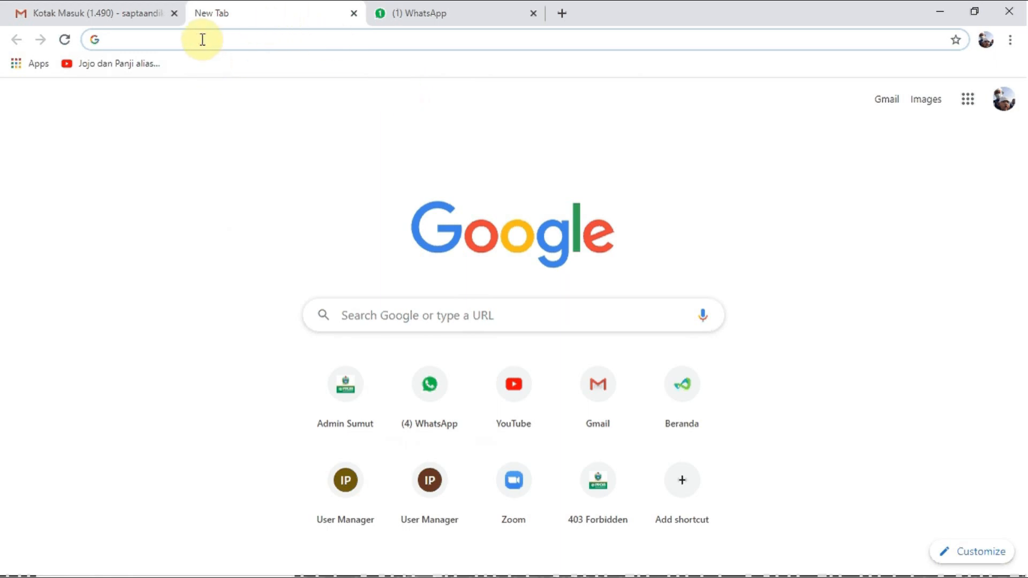
pyautogui.write('cla')
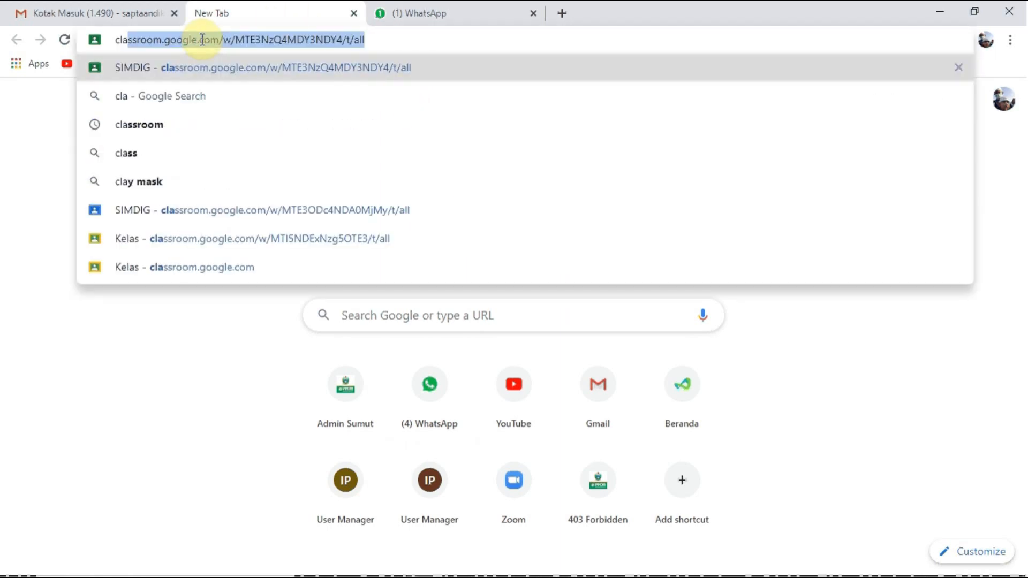
pyautogui.click(225, 269)
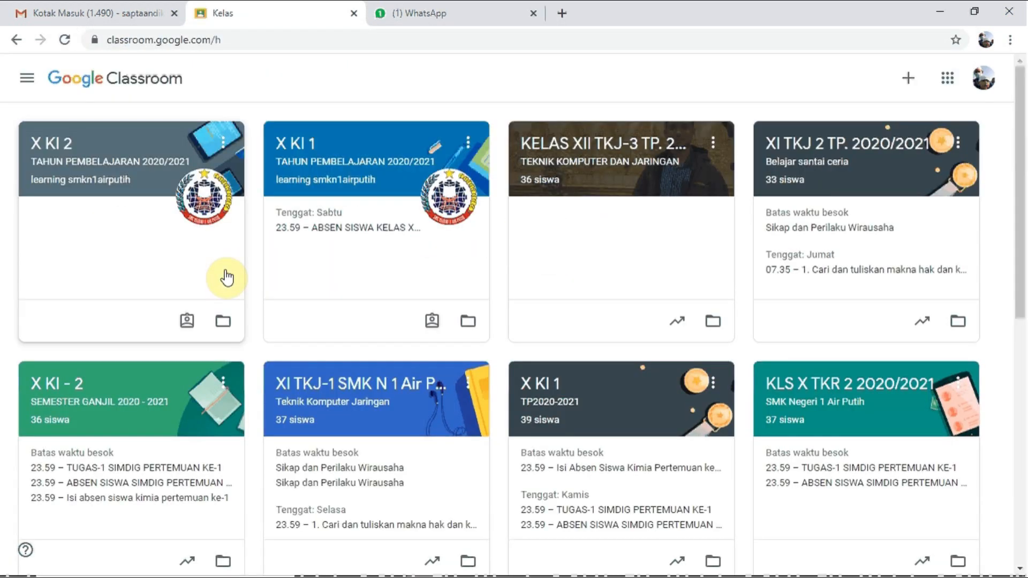
pyautogui.click(329, 150)
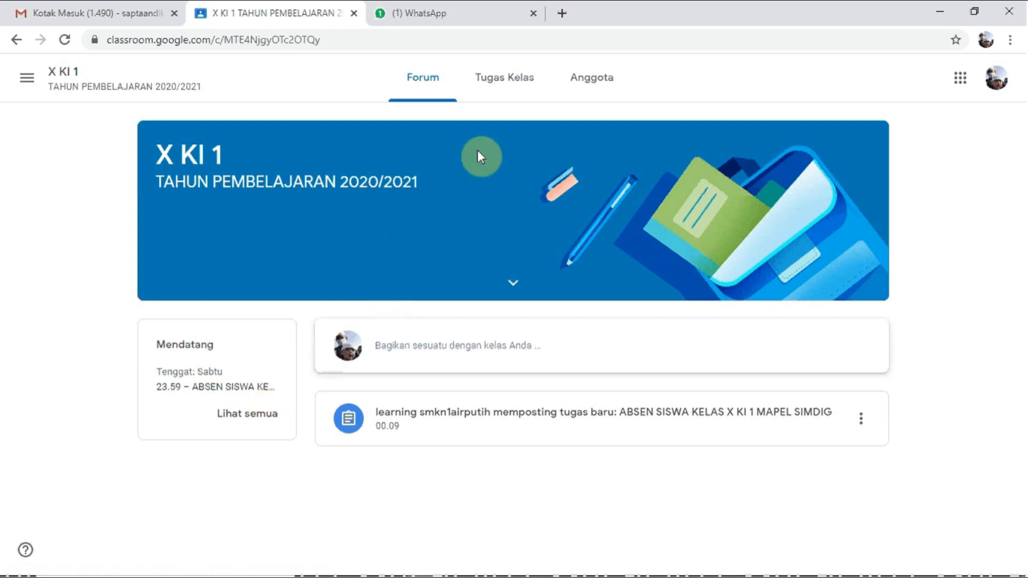
# - Open the attendance form linked in the class's assignment ABSEN SISWA KELAS X KI 1 MAPEL SIMDIG
pyautogui.click(513, 82)
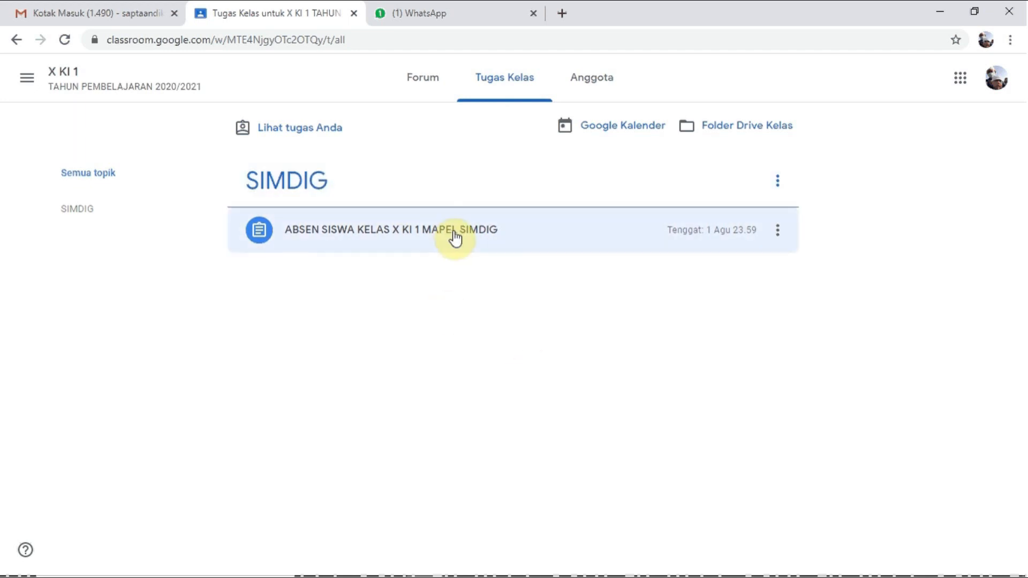
pyautogui.click(453, 231)
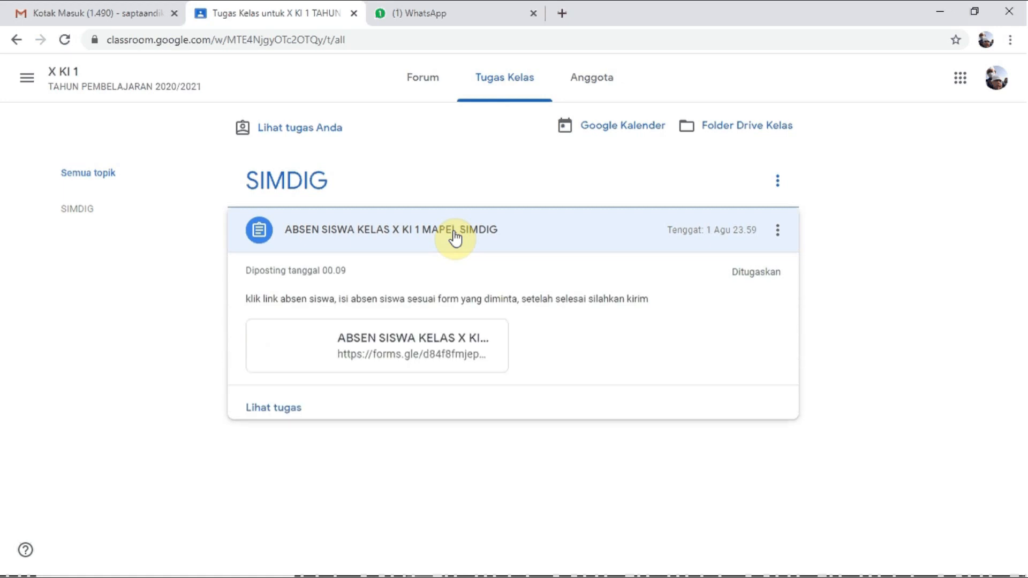
pyautogui.click(401, 349)
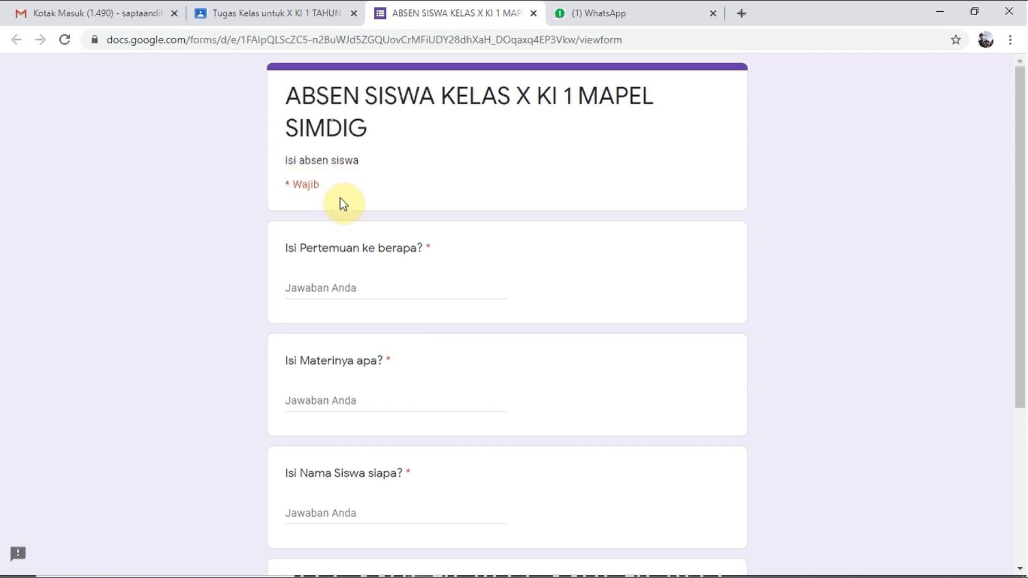
# - Answer the meeting question with 1 and the material question with "Pengertian simulasi digital"
pyautogui.click(322, 287)
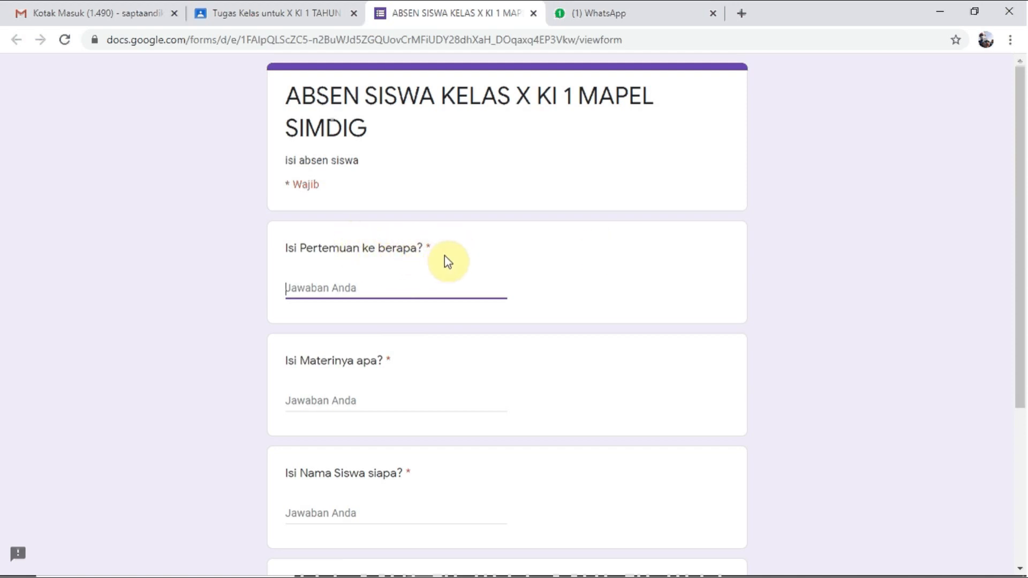
pyautogui.write('1')
pyautogui.click(331, 398)
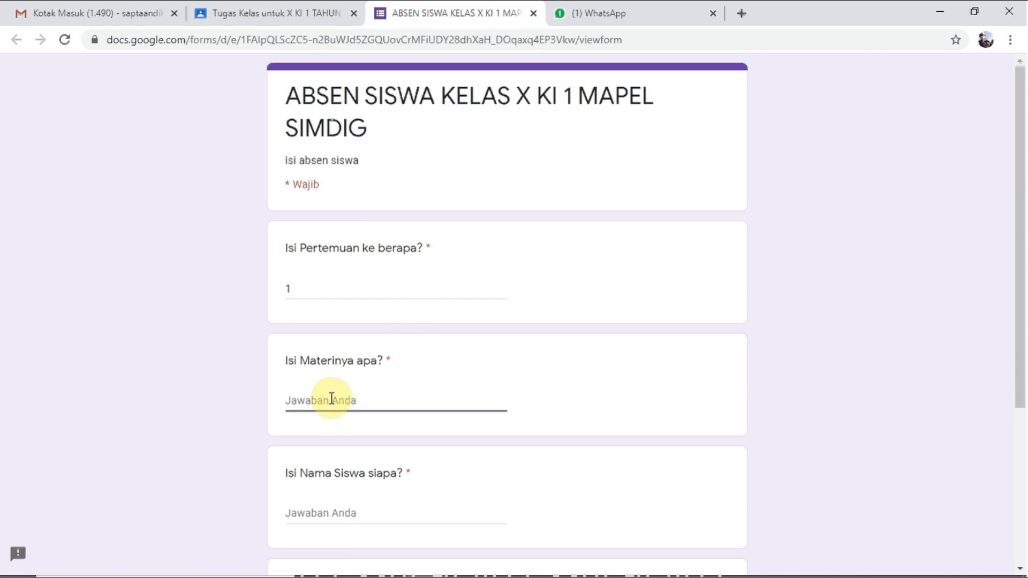
pyautogui.write('Pengerti')
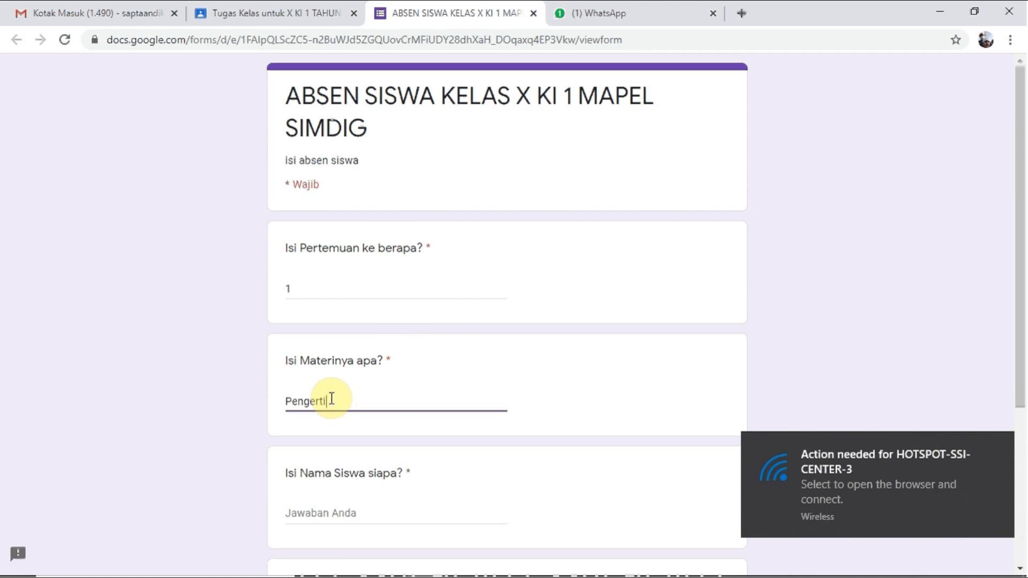
pyautogui.write('an simu')
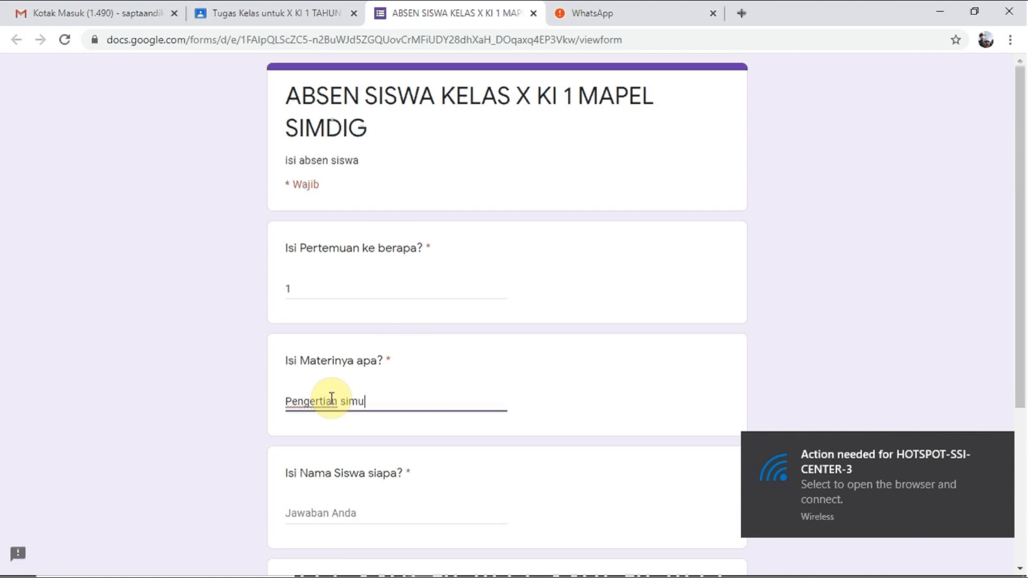
pyautogui.write('lasi digital')
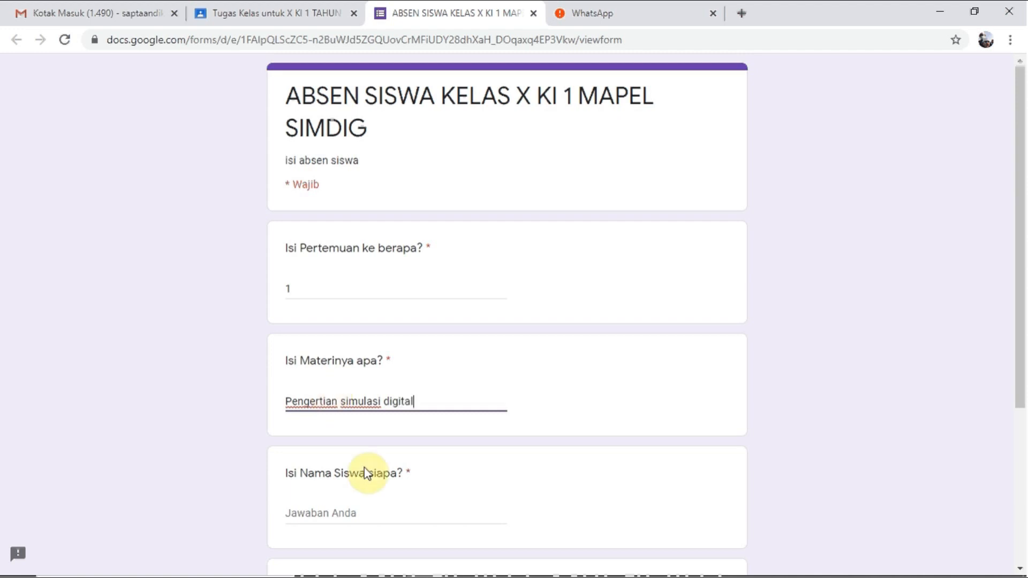
# - Complete the form with the student's name and Hadir, submit it, and open a blank form for another response
pyautogui.click(323, 516)
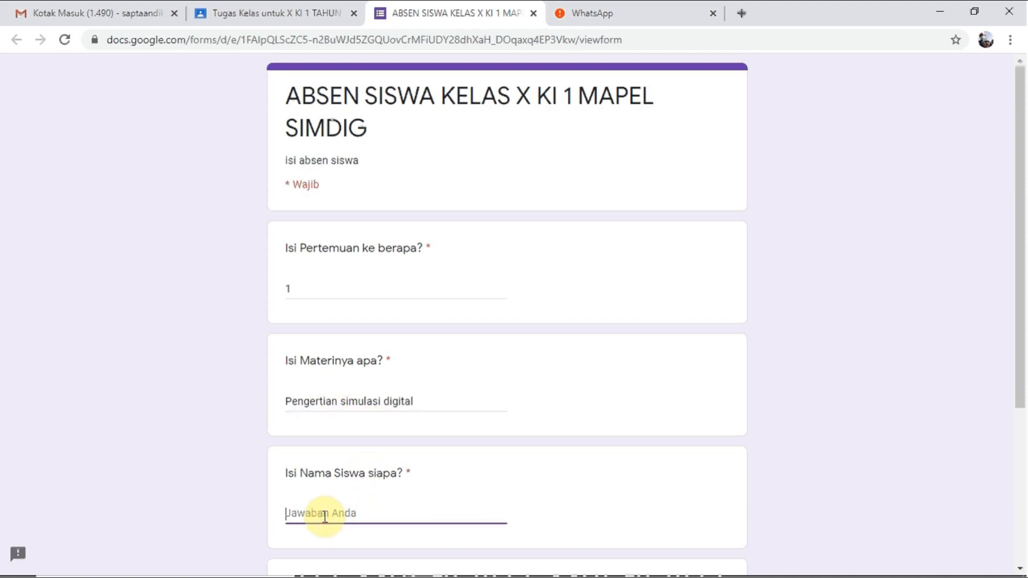
pyautogui.write('Pak Guru Sapta')
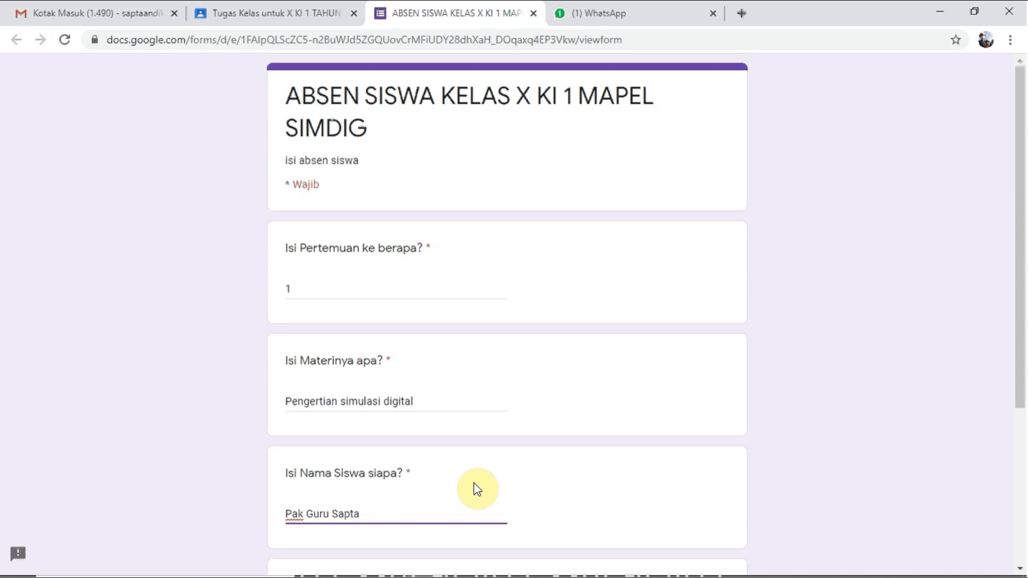
pyautogui.scroll(-3, 707, 387)
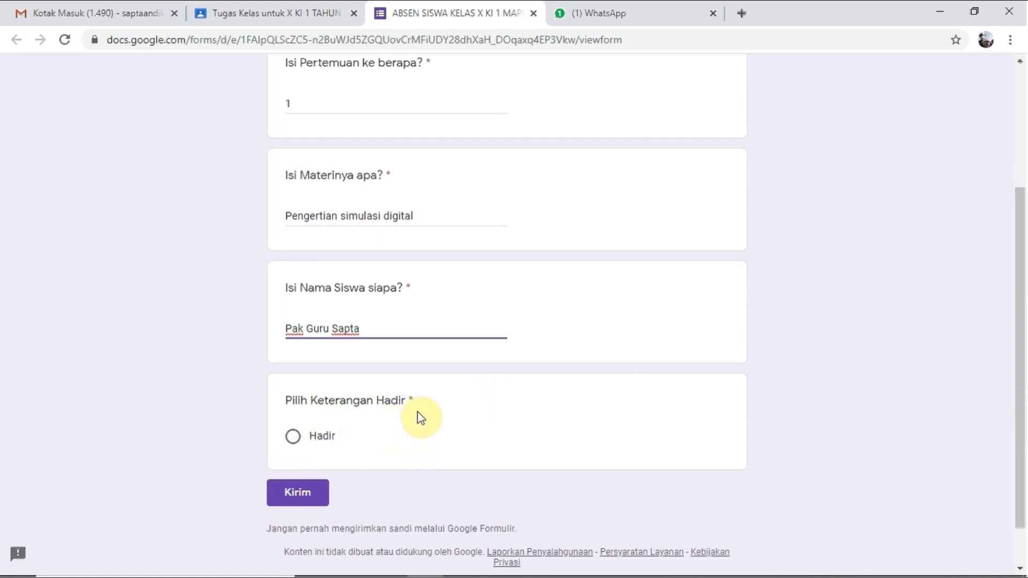
pyautogui.click(294, 438)
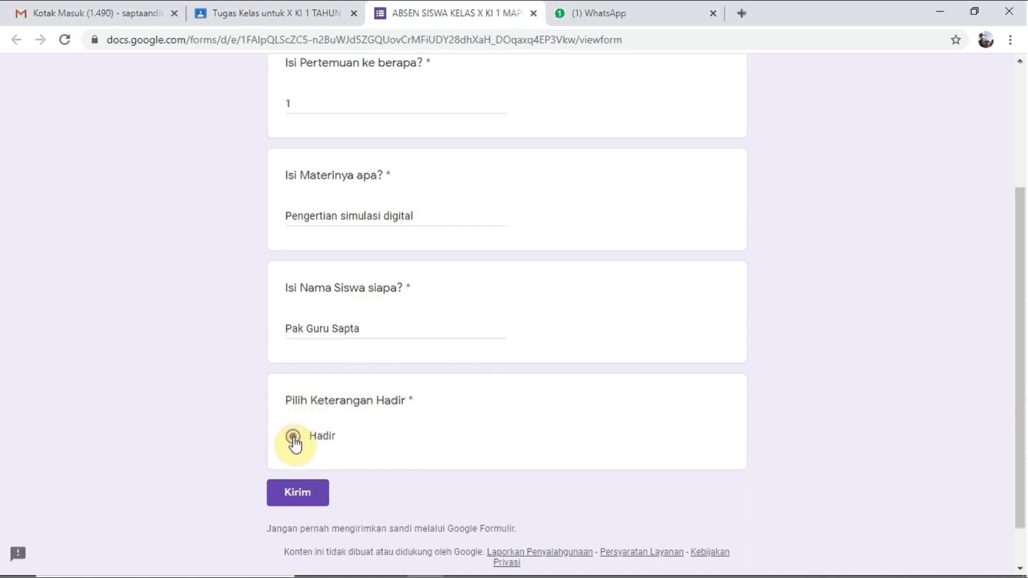
pyautogui.click(310, 493)
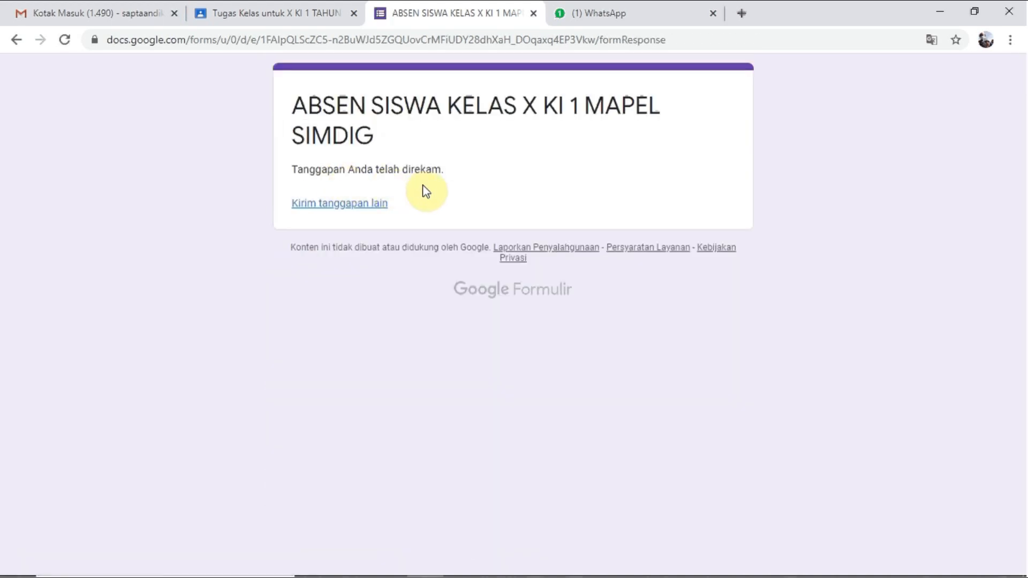
pyautogui.click(343, 204)
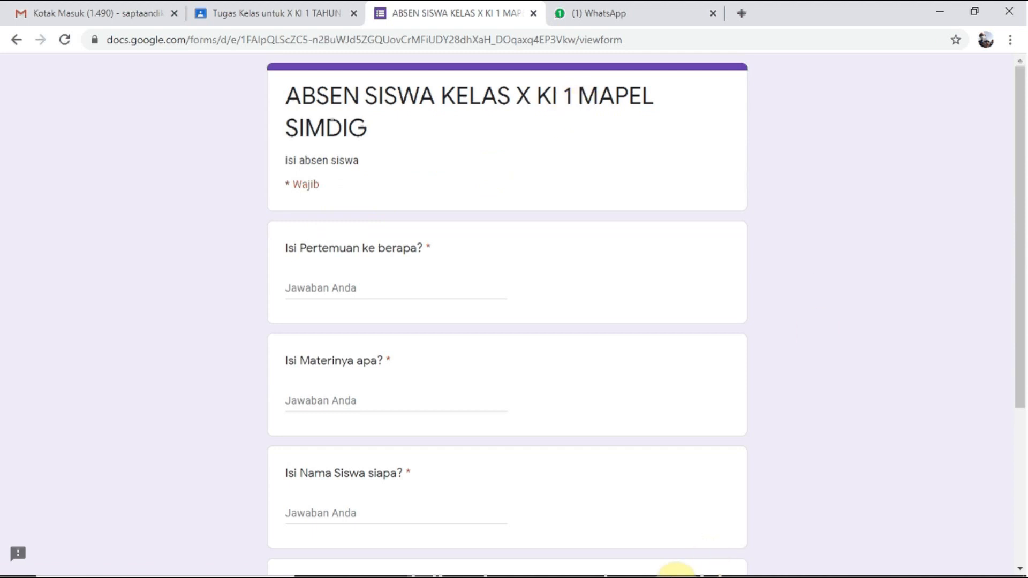
# - Switch to Firefox and open class X KI 1 in the second student's Google Classroom
pyautogui.moveTo(624, 576)
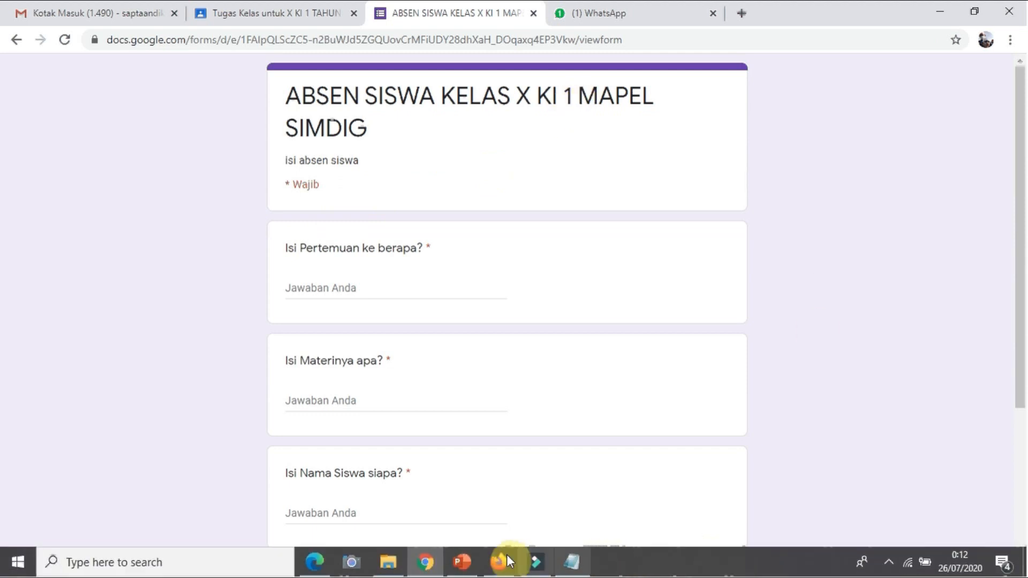
pyautogui.click(502, 559)
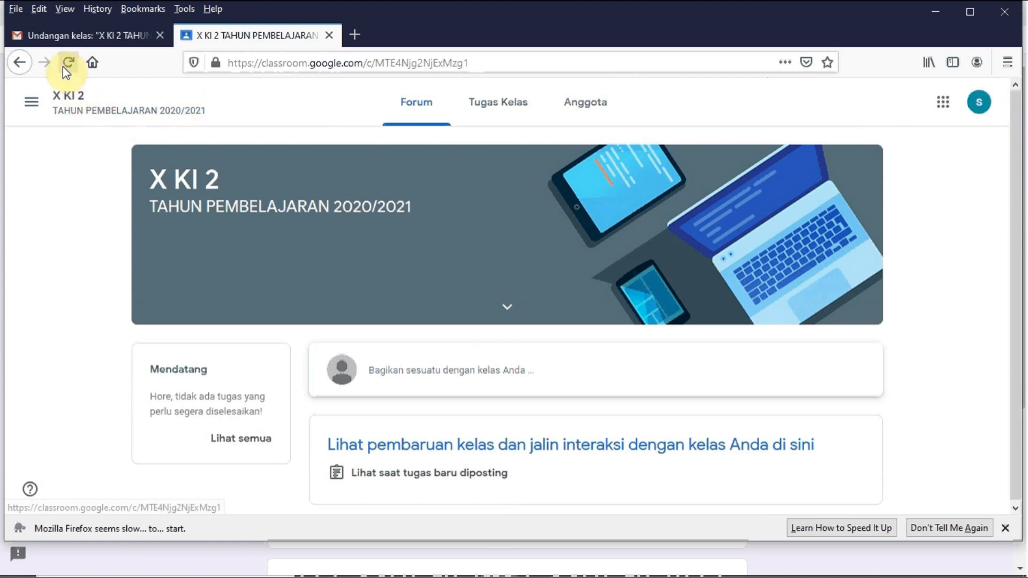
pyautogui.click(33, 110)
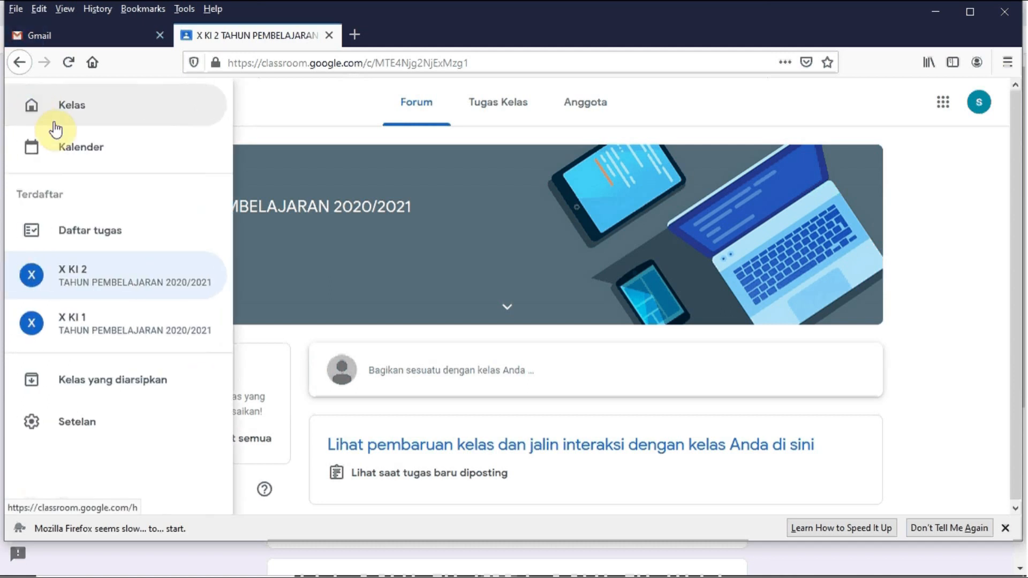
pyautogui.click(118, 323)
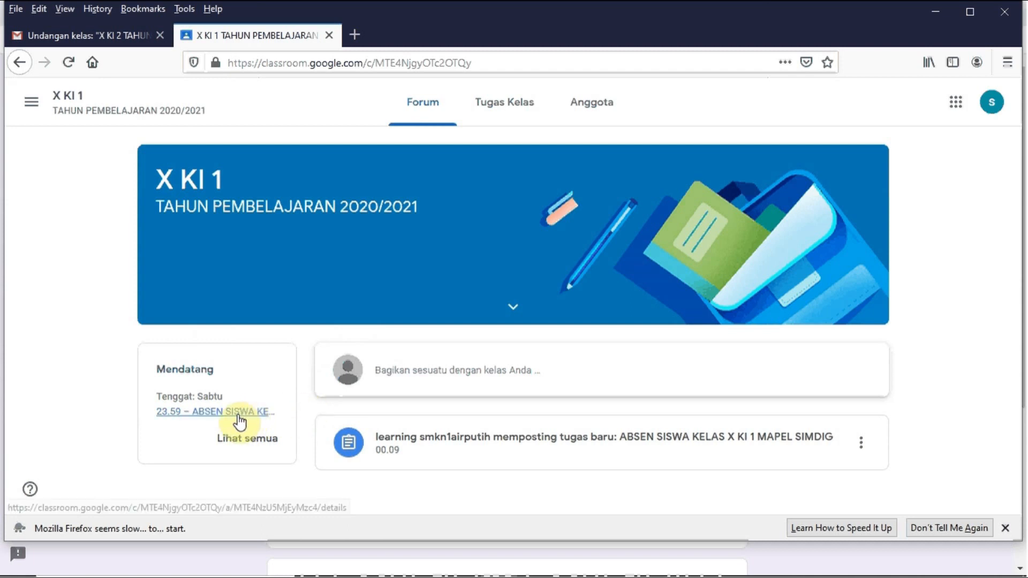
# - Dismiss the topic filter notice and open the form link in the ABSEN SISWA KELAS X KI 1 MAPEL SIMDIG assignment
pyautogui.click(513, 105)
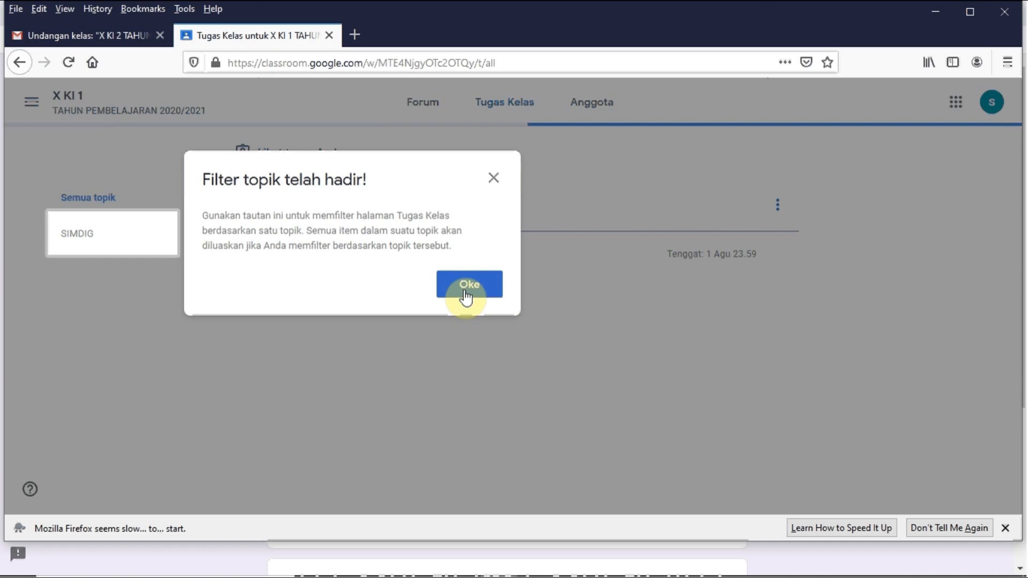
pyautogui.click(466, 287)
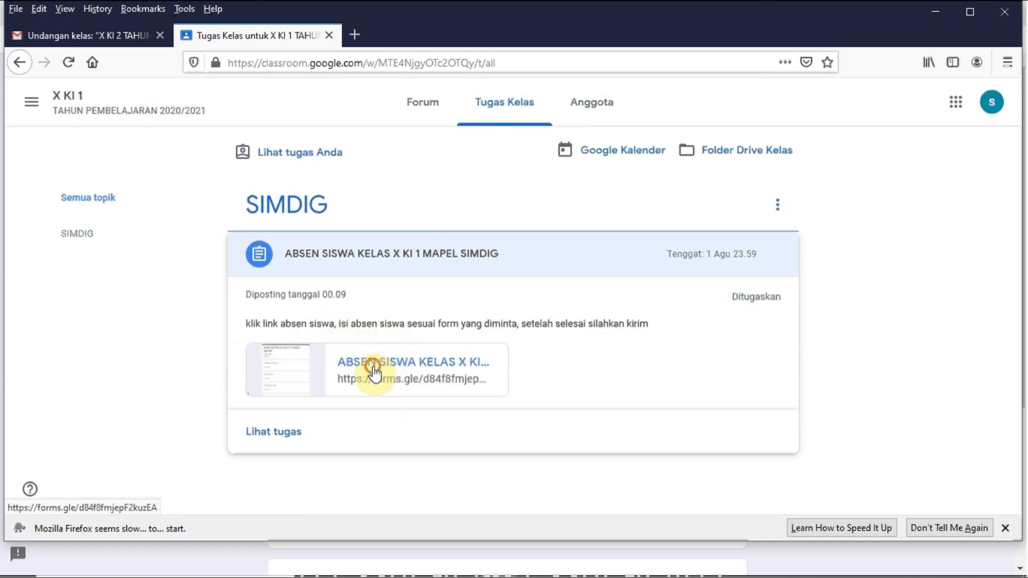
pyautogui.click(375, 369)
# - Fill in meeting number 1 and the material "Pengertian Simulasi Digital" in the second student's form
pyautogui.click(312, 309)
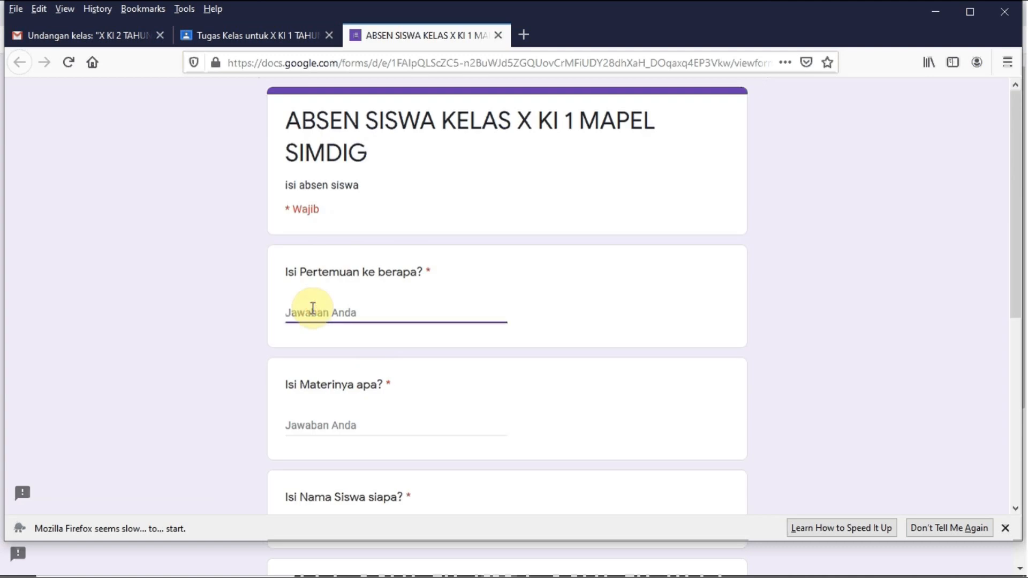
pyautogui.write('1')
pyautogui.click(311, 427)
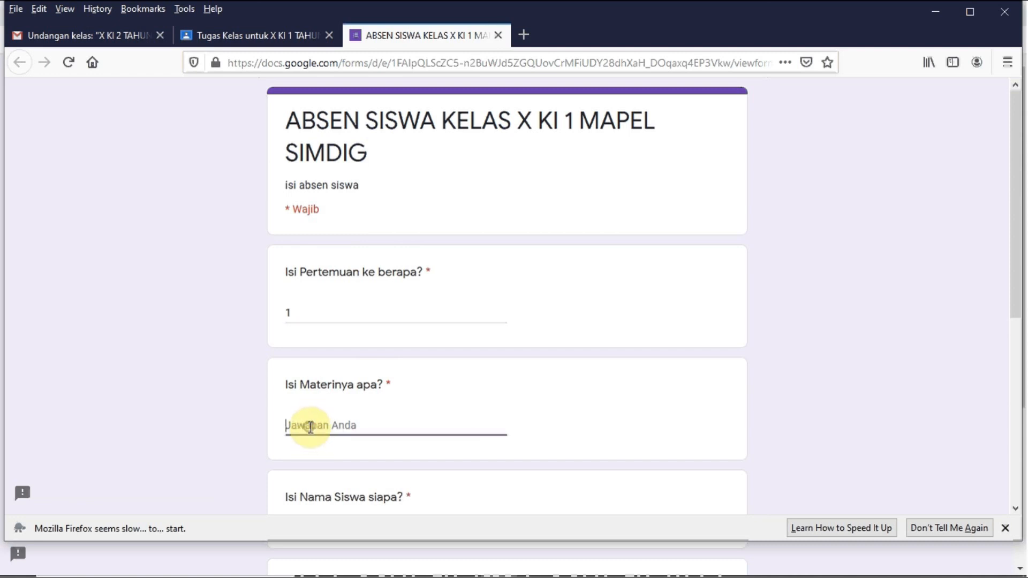
pyautogui.write('Pengertian Simulasi Digital')
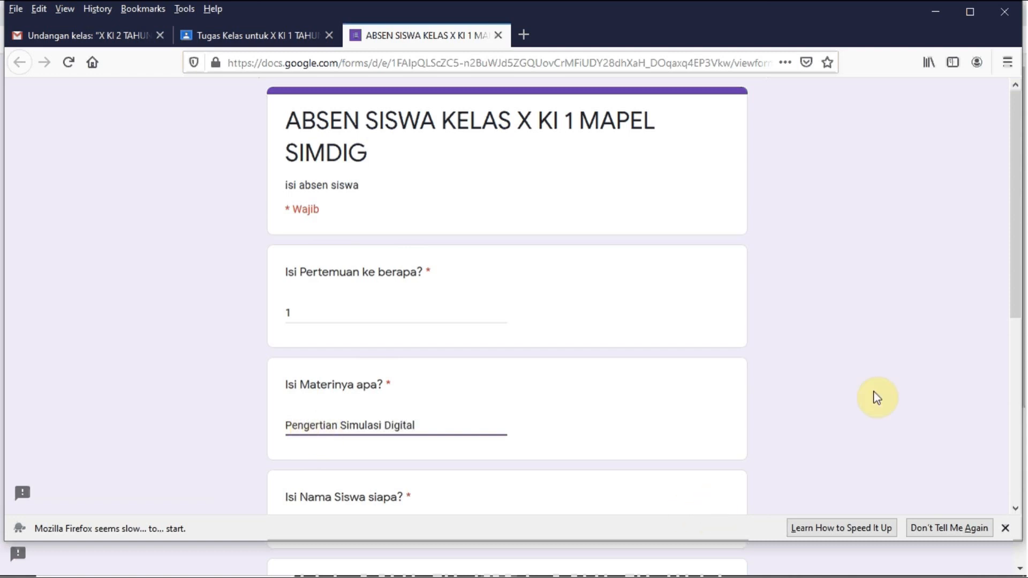
# - Complete the second student's form with the student's name and Hadir, submit it, and open a blank form for another response
pyautogui.moveTo(1014, 248); pyautogui.dragTo(1012, 324)
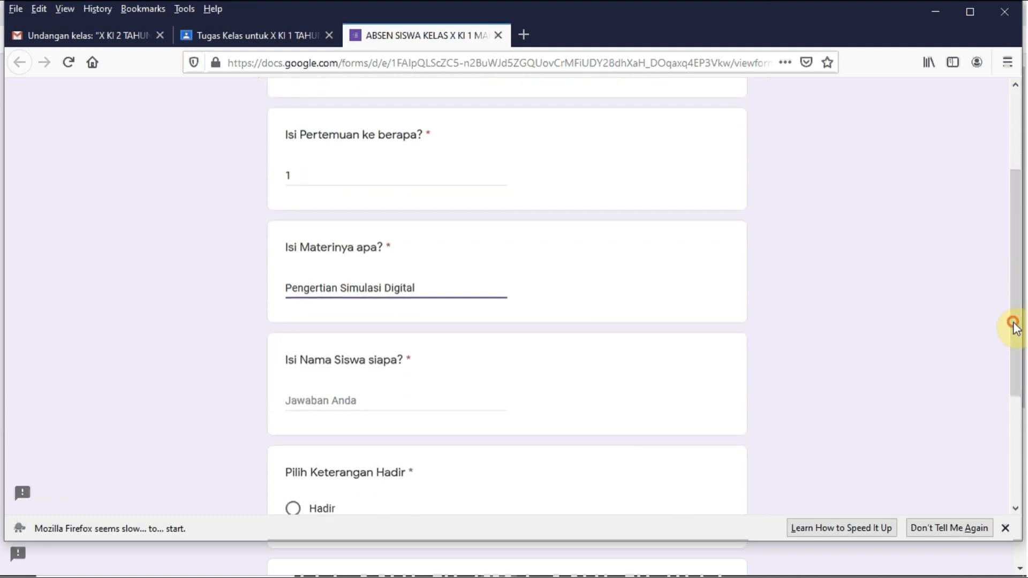
pyautogui.click(331, 395)
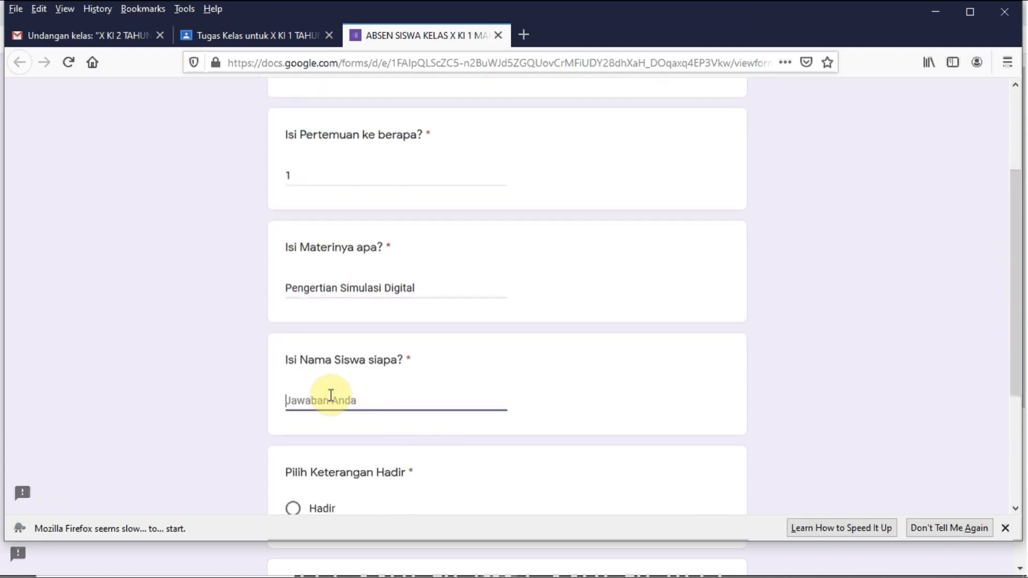
pyautogui.write('Sapta Andika')
pyautogui.scroll(-3, 322, 386)
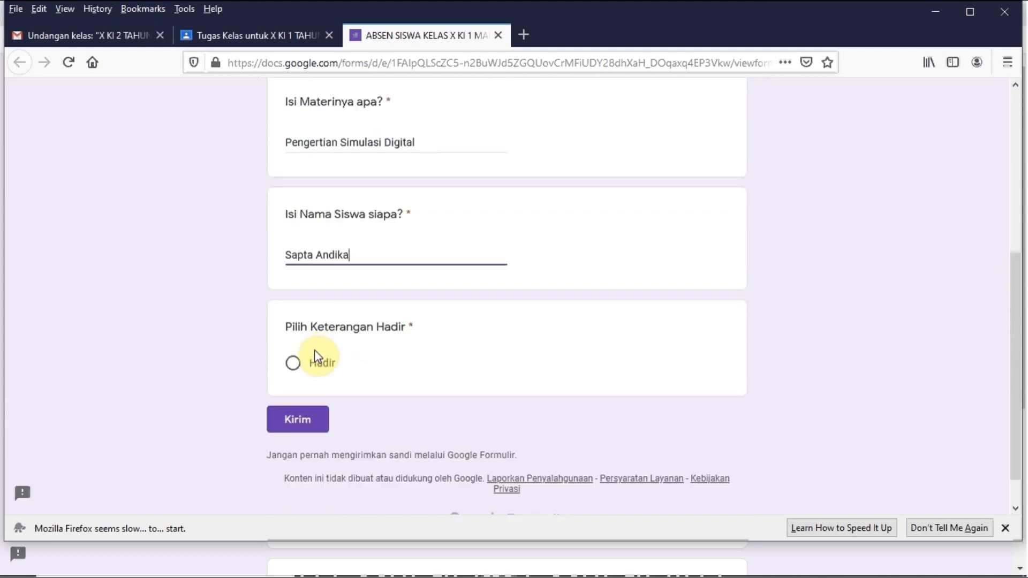
pyautogui.click(292, 367)
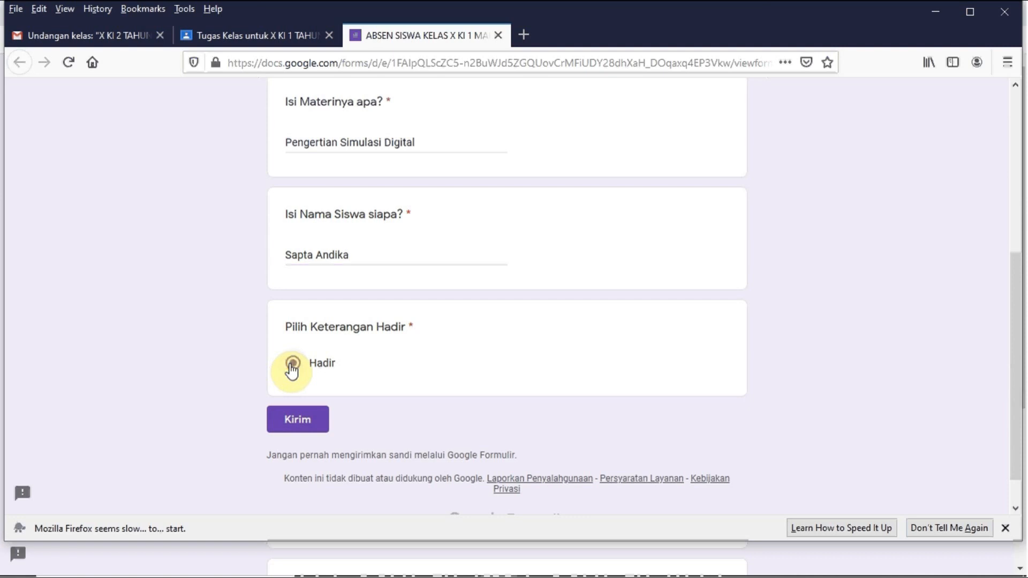
pyautogui.click(305, 420)
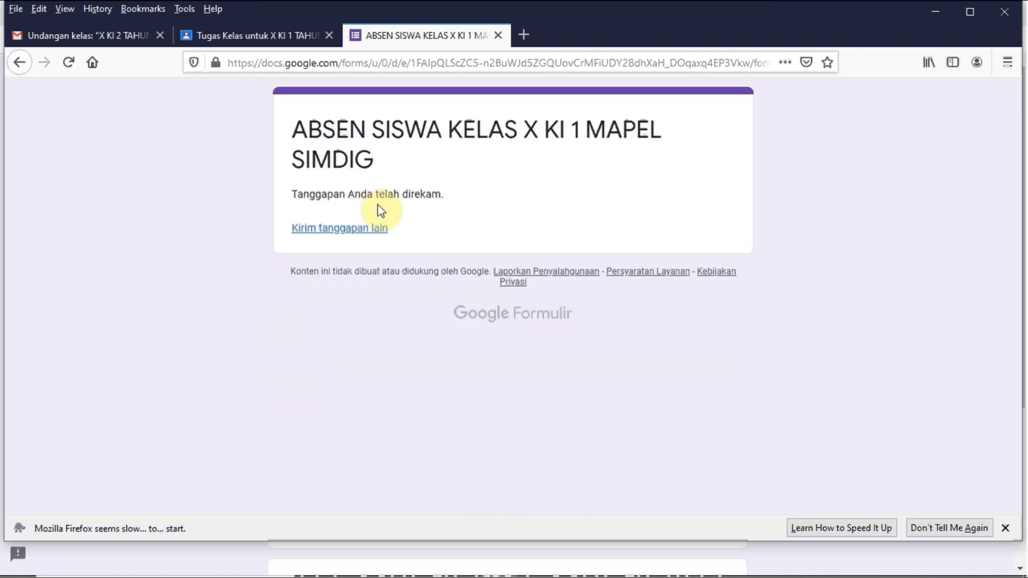
pyautogui.click(334, 230)
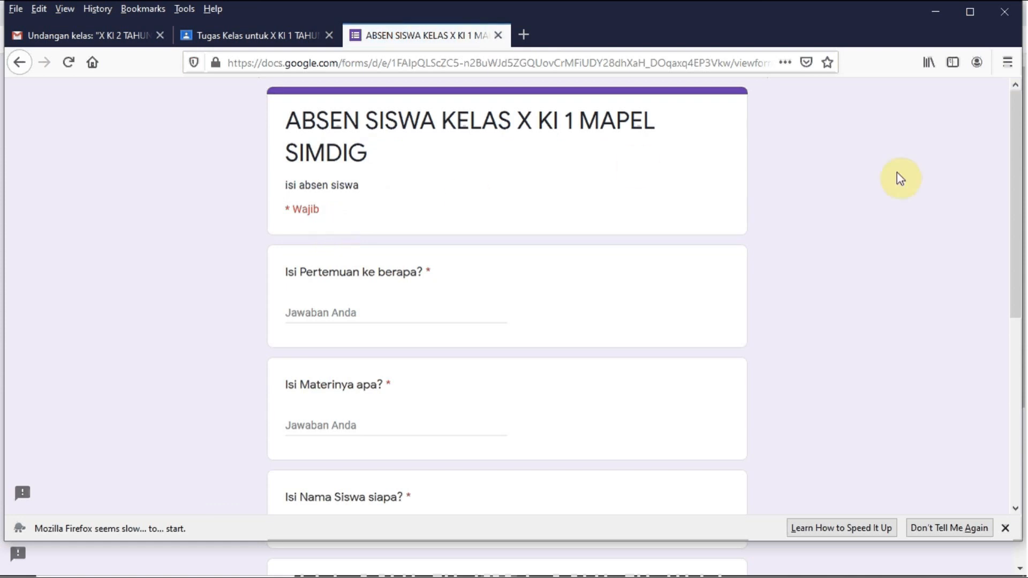
# - Switch to the teacher's Classroom in Edge and open the form link in class X KI 1's ABSEN SISWA KELAS X KI 1 MAPEL SIMDIG assignment
pyautogui.click(937, 13)
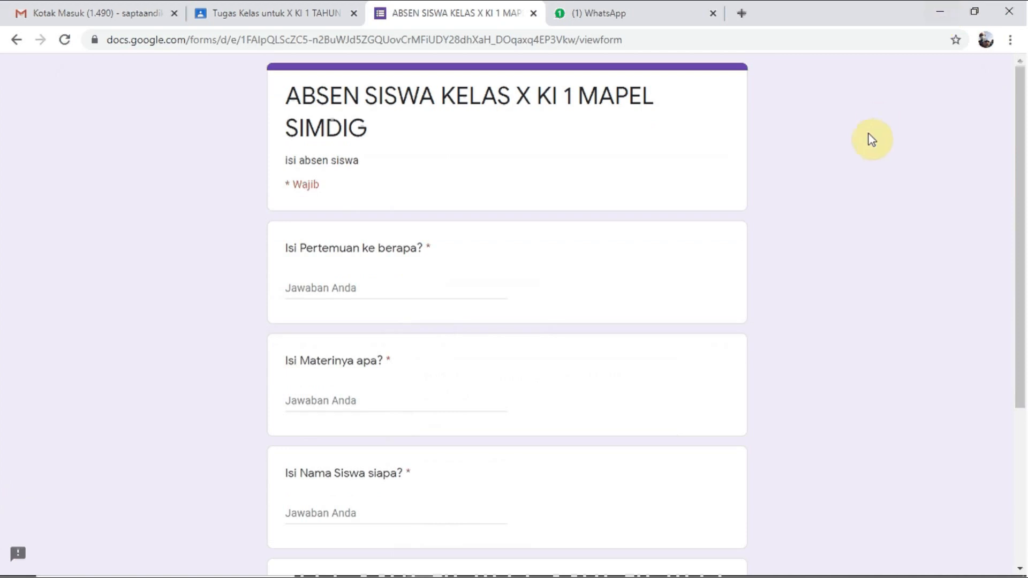
pyautogui.click(941, 14)
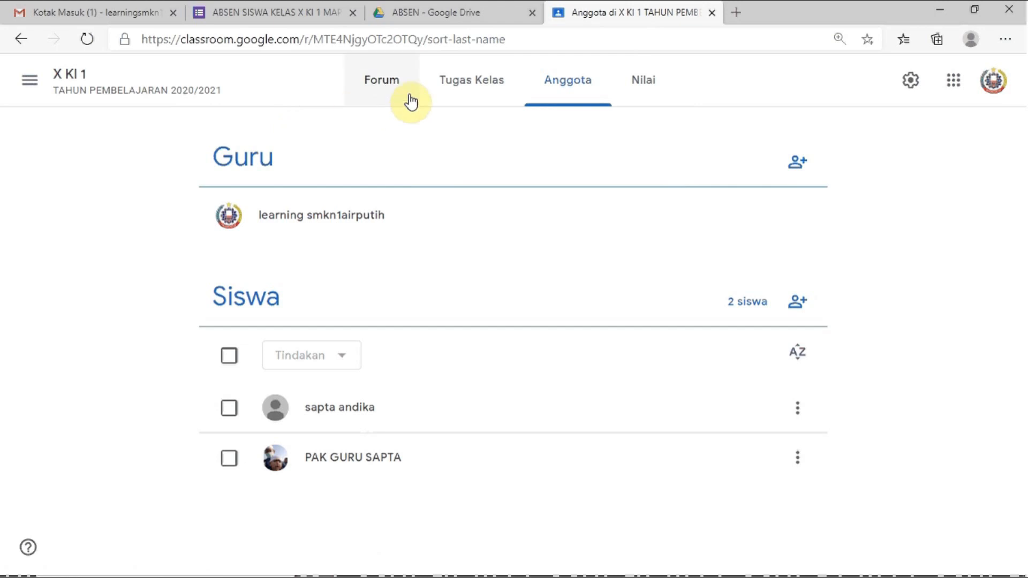
pyautogui.click(459, 87)
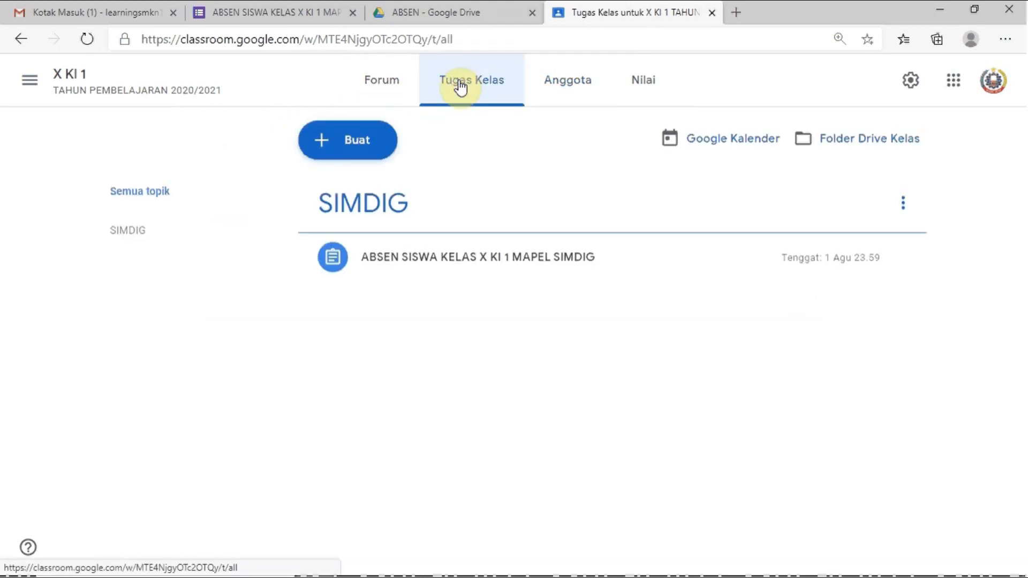
pyautogui.click(511, 261)
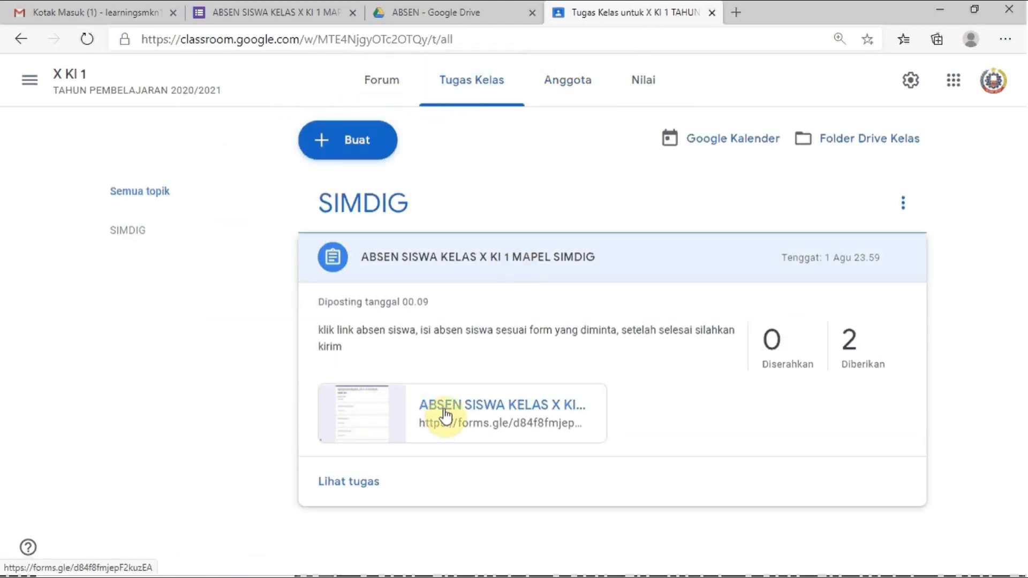
pyautogui.click(446, 416)
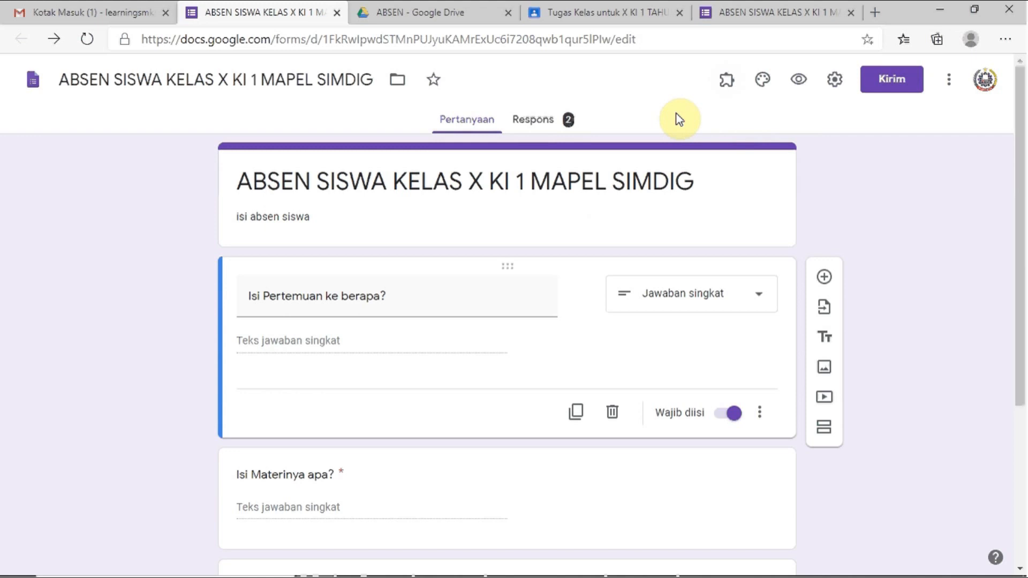
# - Review the answer summary in the attendance form's responses and the assignment's student work overview in Classroom
pyautogui.click(528, 127)
pyautogui.moveTo(1021, 160); pyautogui.dragTo(1022, 273)
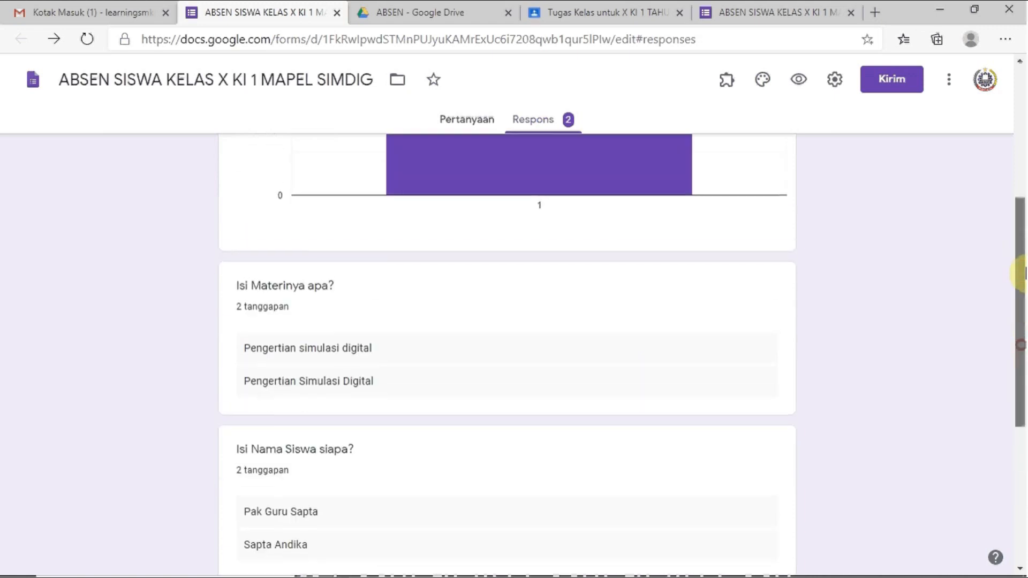
pyautogui.click(598, 11)
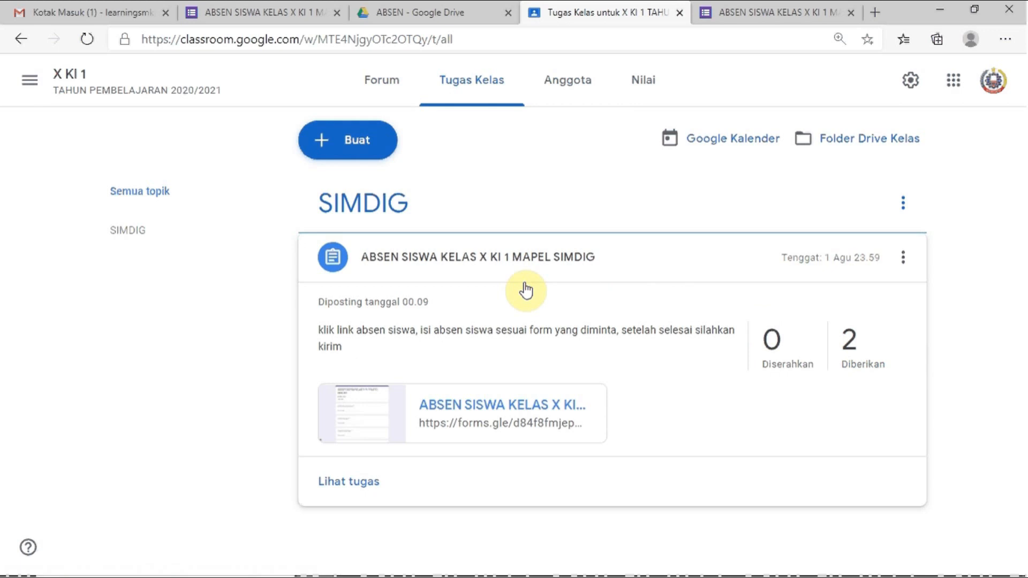
pyautogui.click(358, 482)
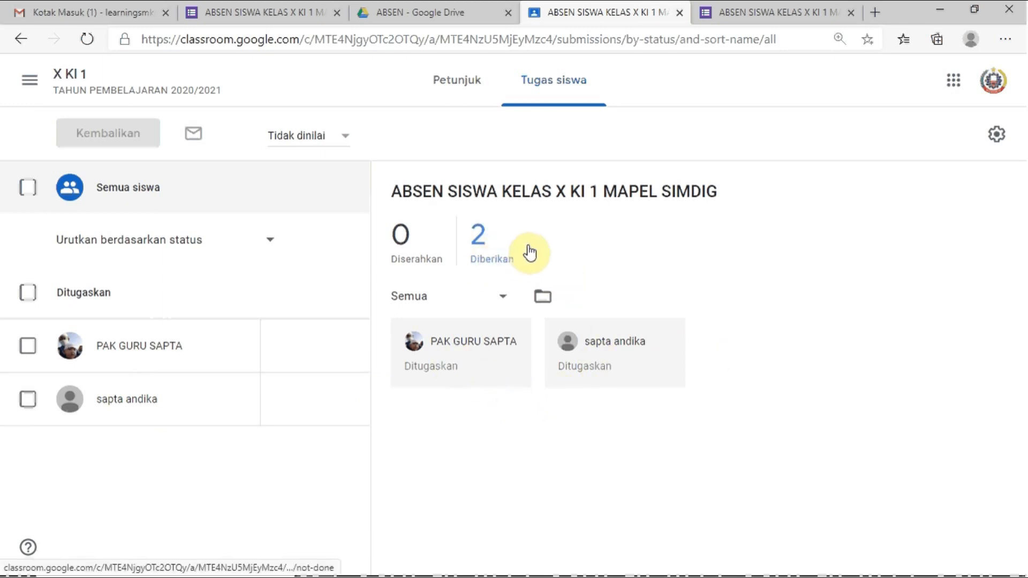
# - Create a new spreadsheet from the attendance form's responses and dismiss the cell edit history tip
pyautogui.click(791, 14)
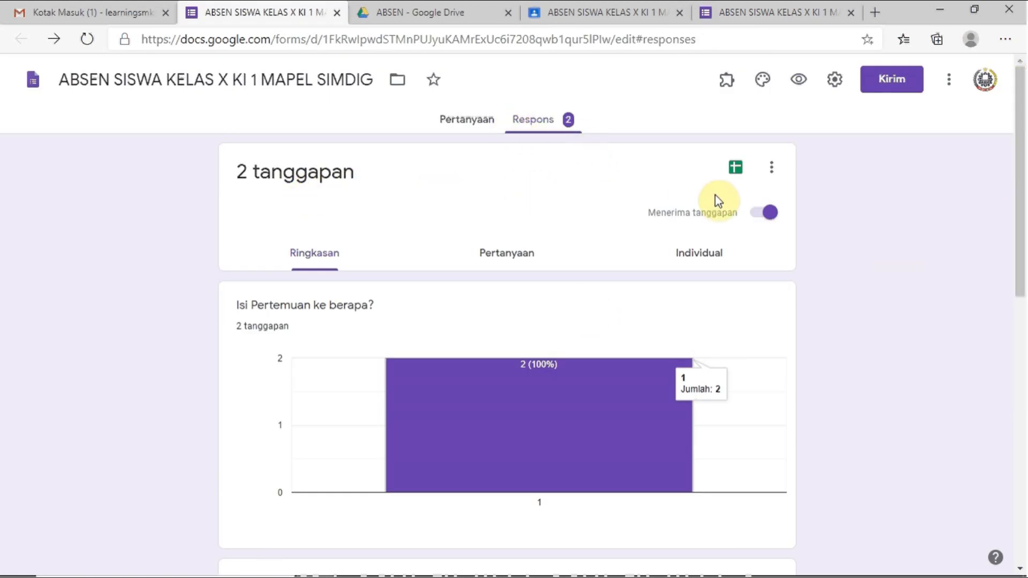
pyautogui.click(735, 172)
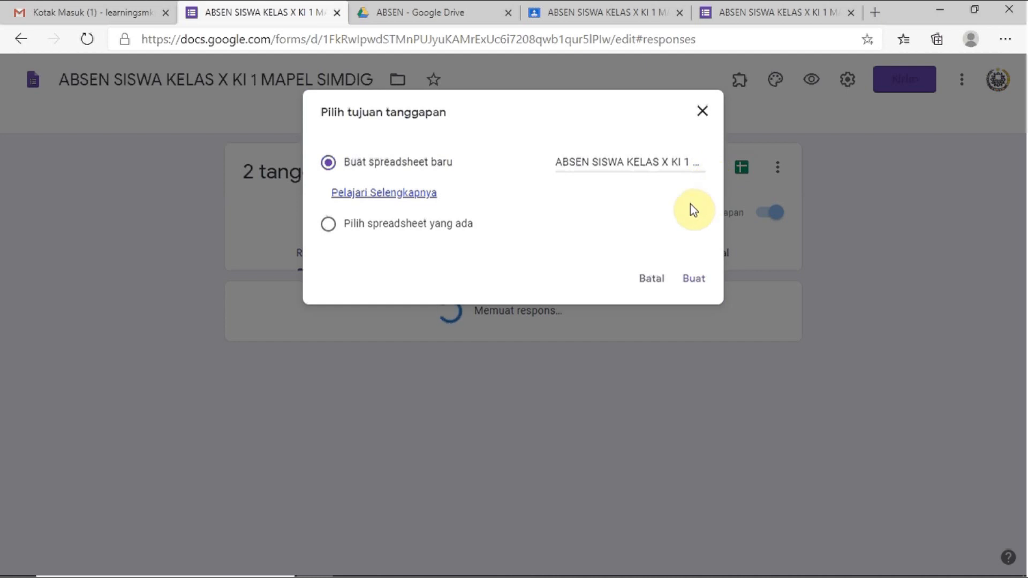
pyautogui.click(691, 281)
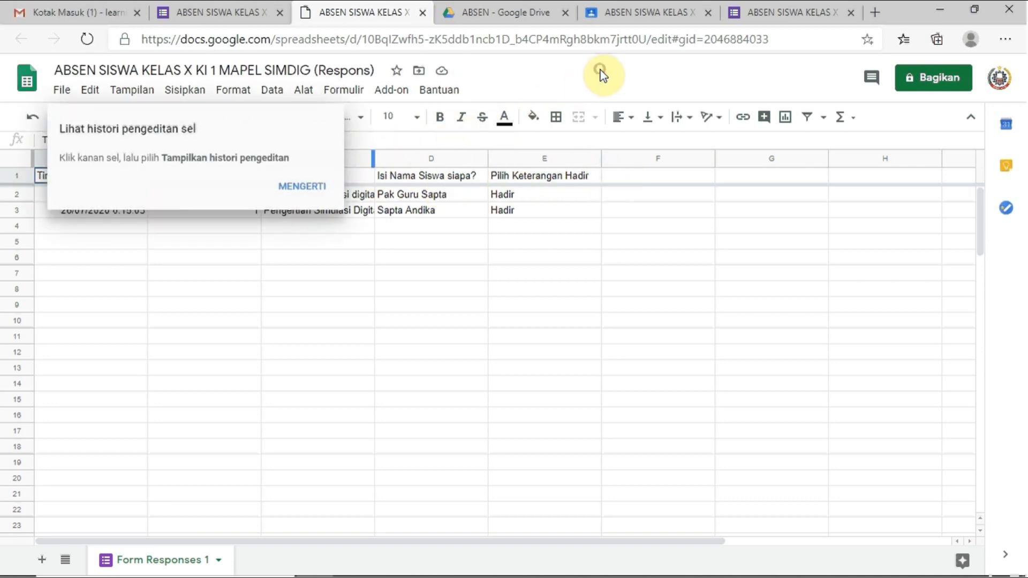
pyautogui.click(303, 188)
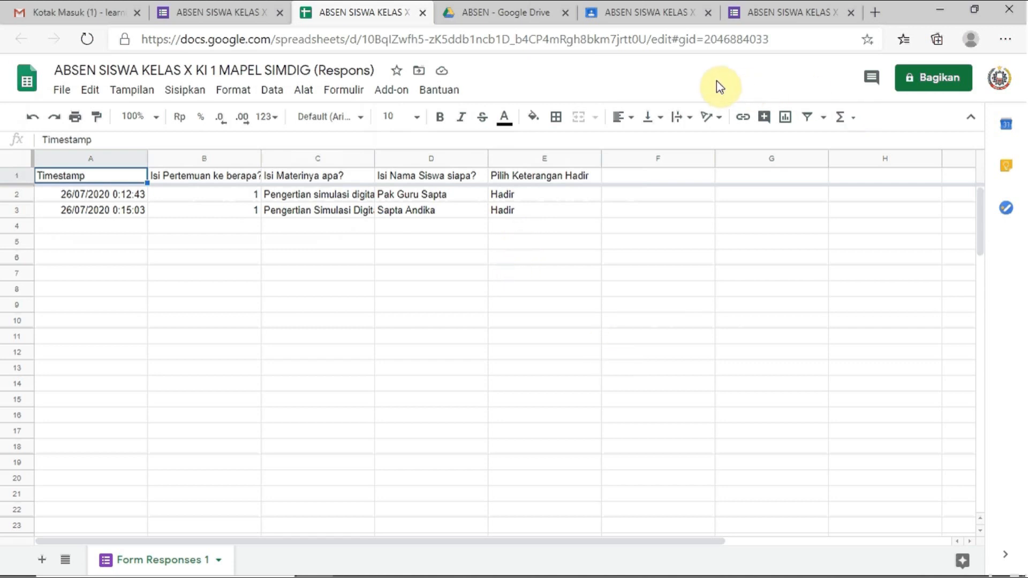
# - Check the response spreadsheet's download formats, and download the spreadsheet from the ABSEN folder in Google Drive
pyautogui.click(61, 90)
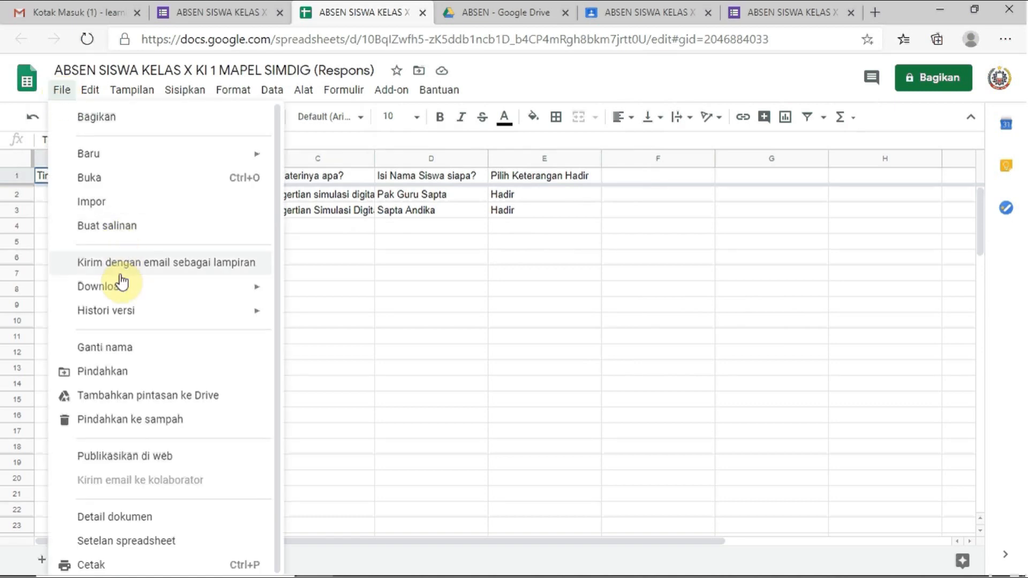
pyautogui.moveTo(120, 292)
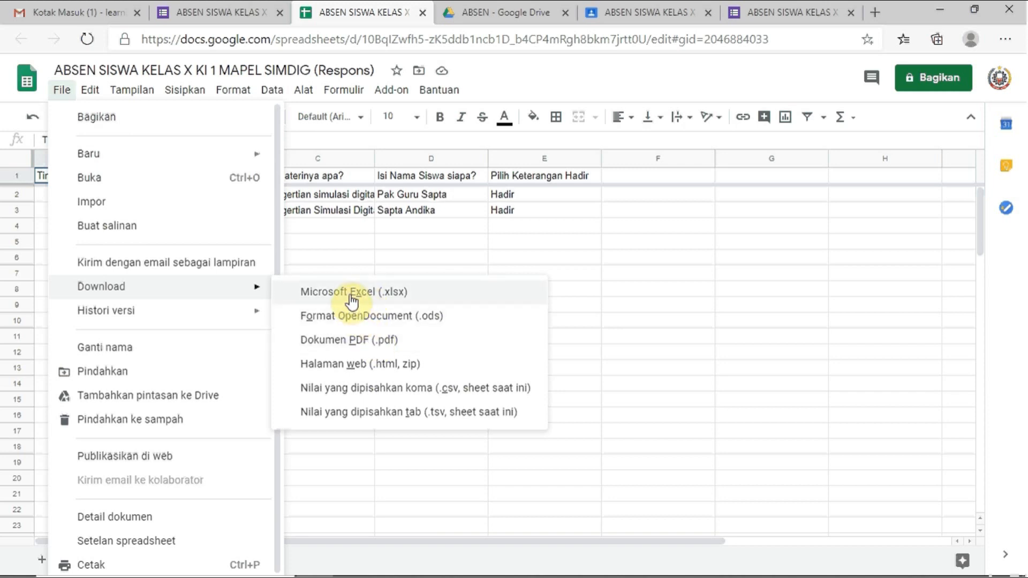
pyautogui.click(513, 15)
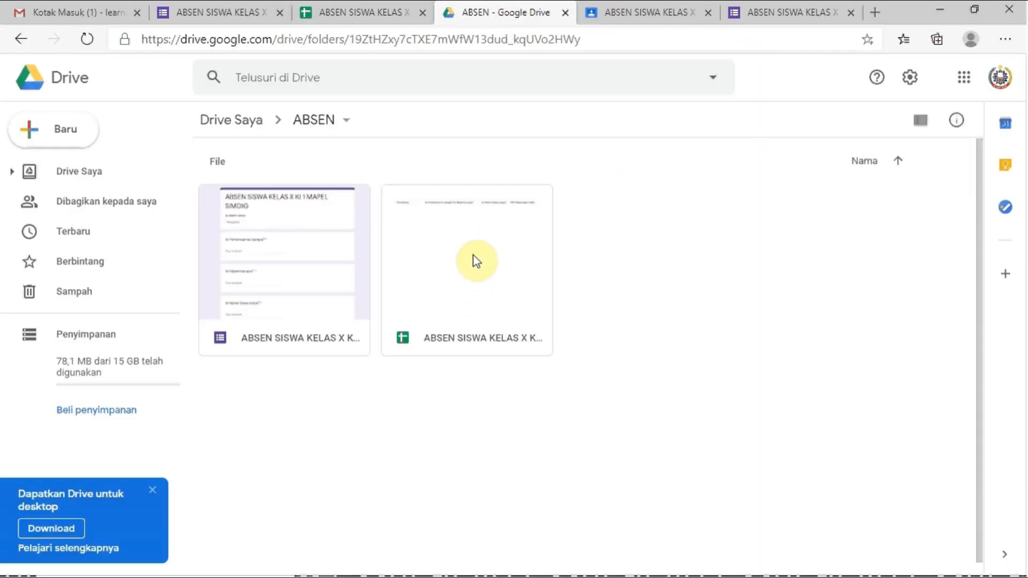
pyautogui.click(460, 297)
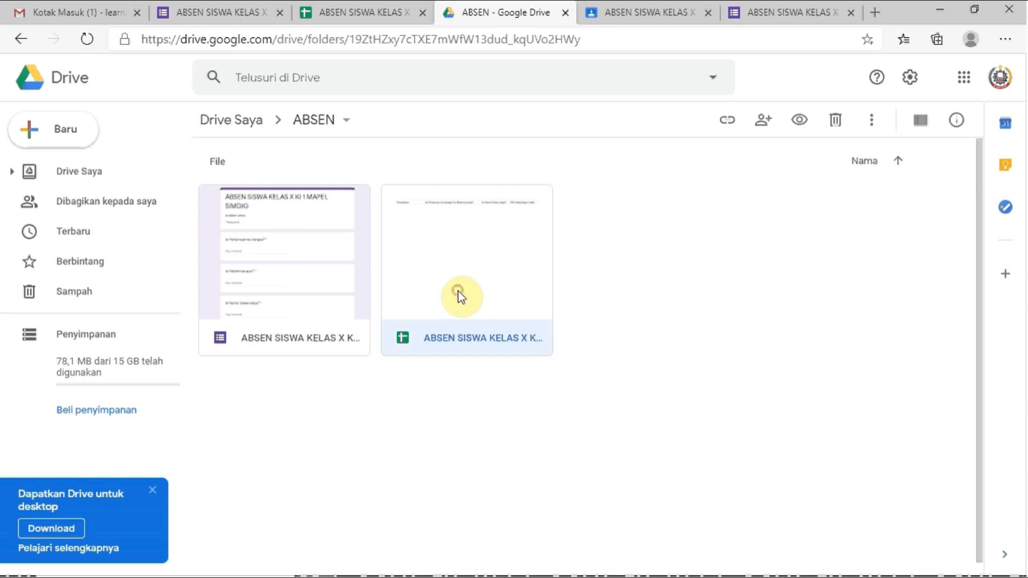
pyautogui.rightClick(463, 342)
pyautogui.click(545, 512)
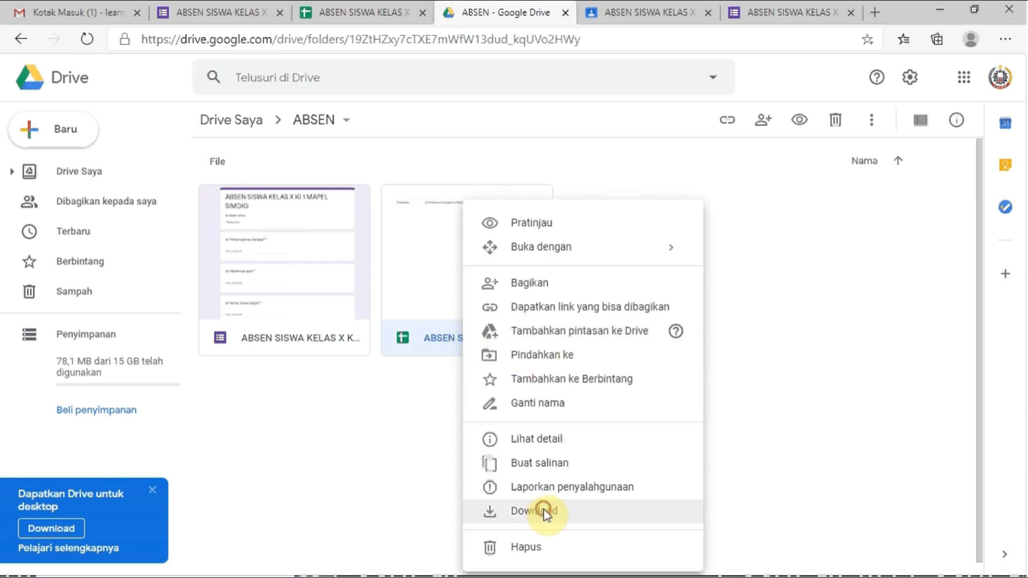
# - Open the downloaded response workbook in Excel and enable editing
pyautogui.click(68, 550)
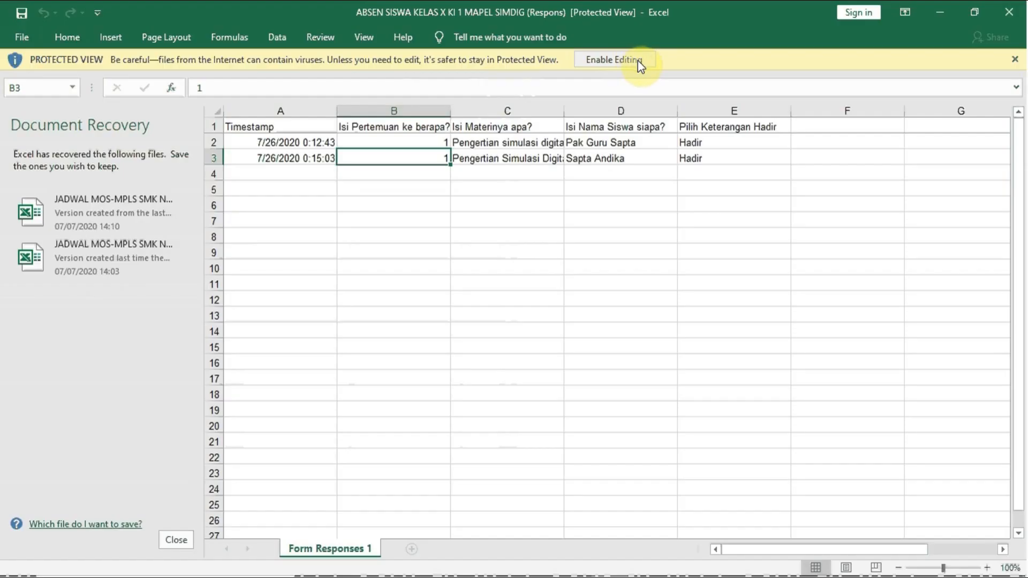
pyautogui.click(638, 64)
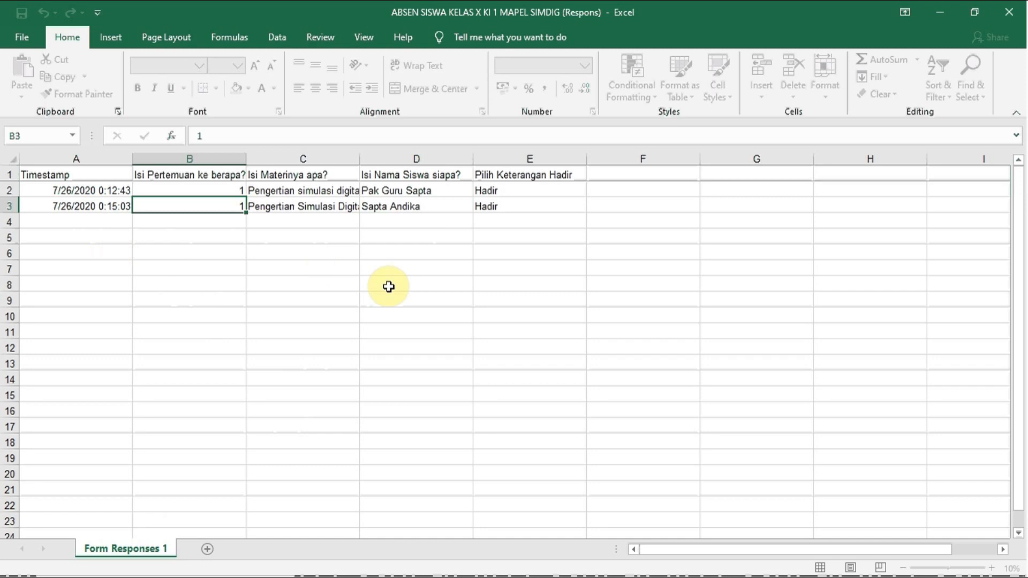